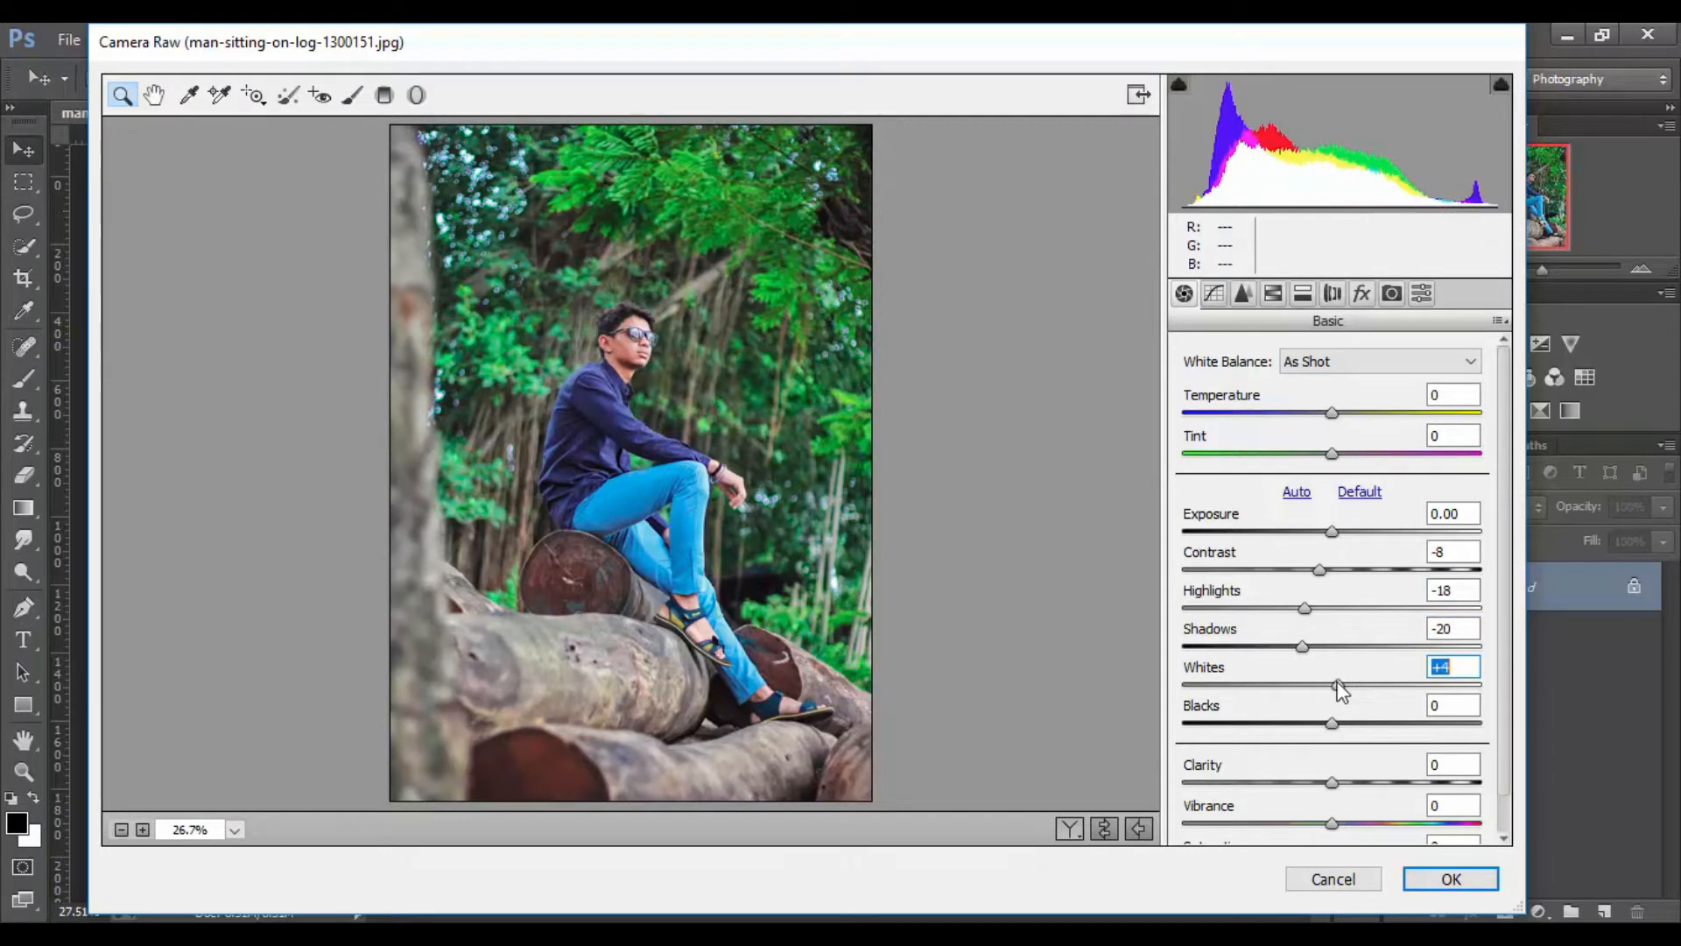
Step: Set Blacks to +8, Clarity to +10, Vibrance to +20, Saturation to +21 and Temperature to +3 in the basic adjustments
left_click_drag(1332, 782, 1354, 823)
scroll(1393, 753, "down", 1)
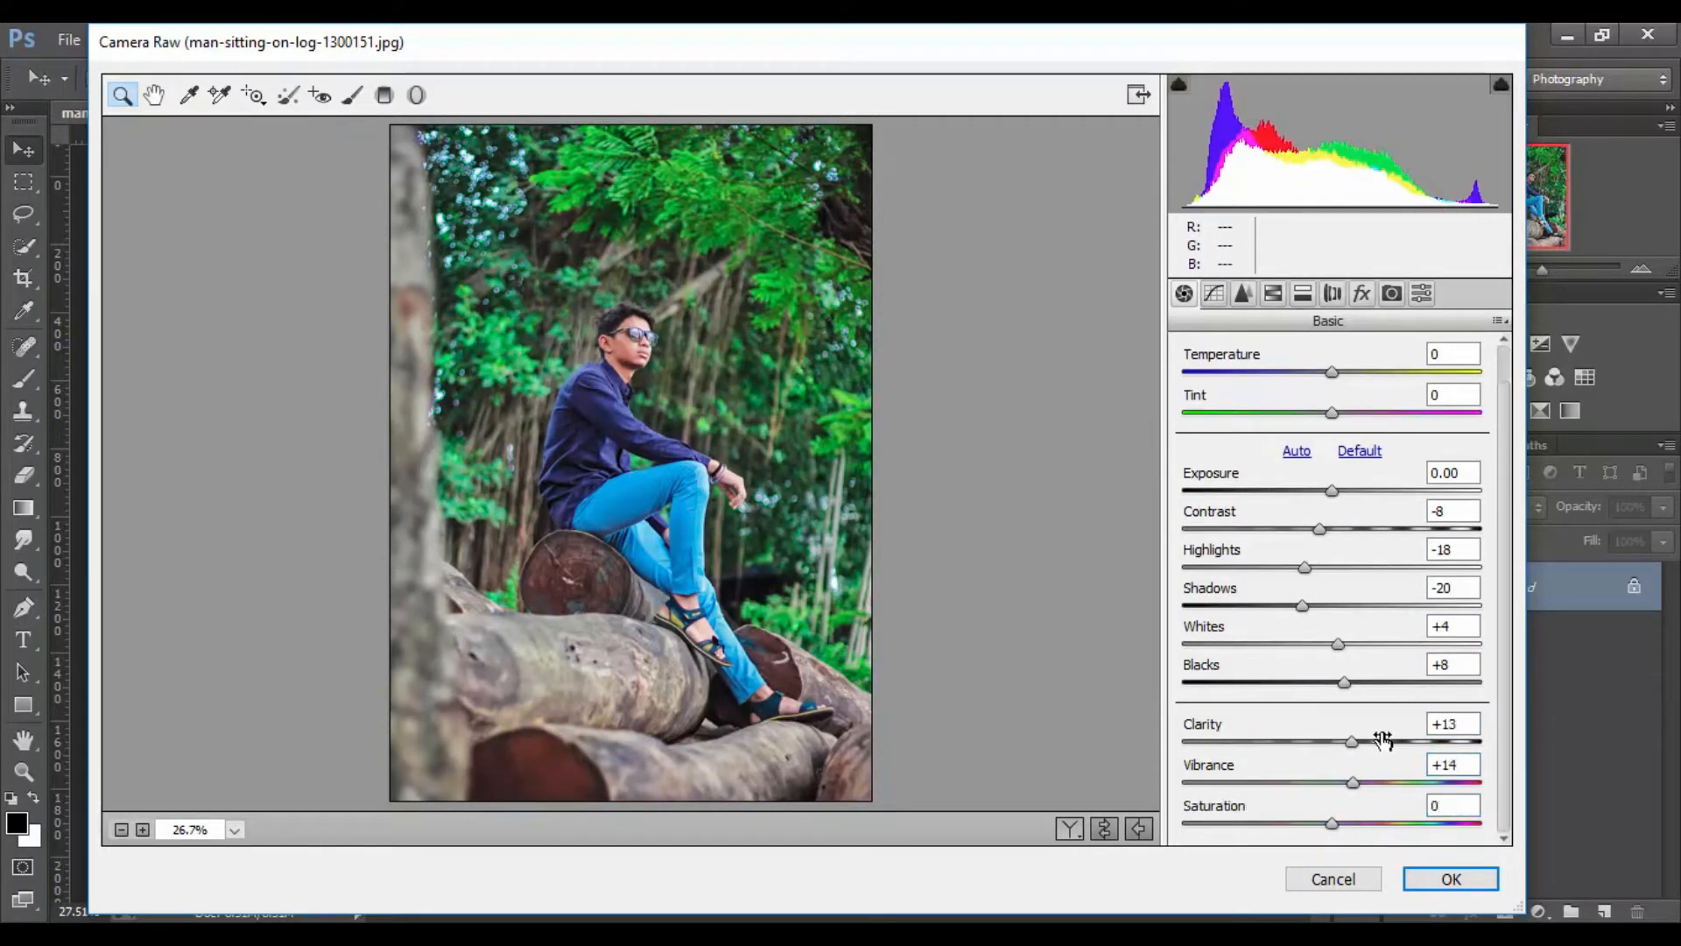
left_click_drag(1332, 824, 1360, 783)
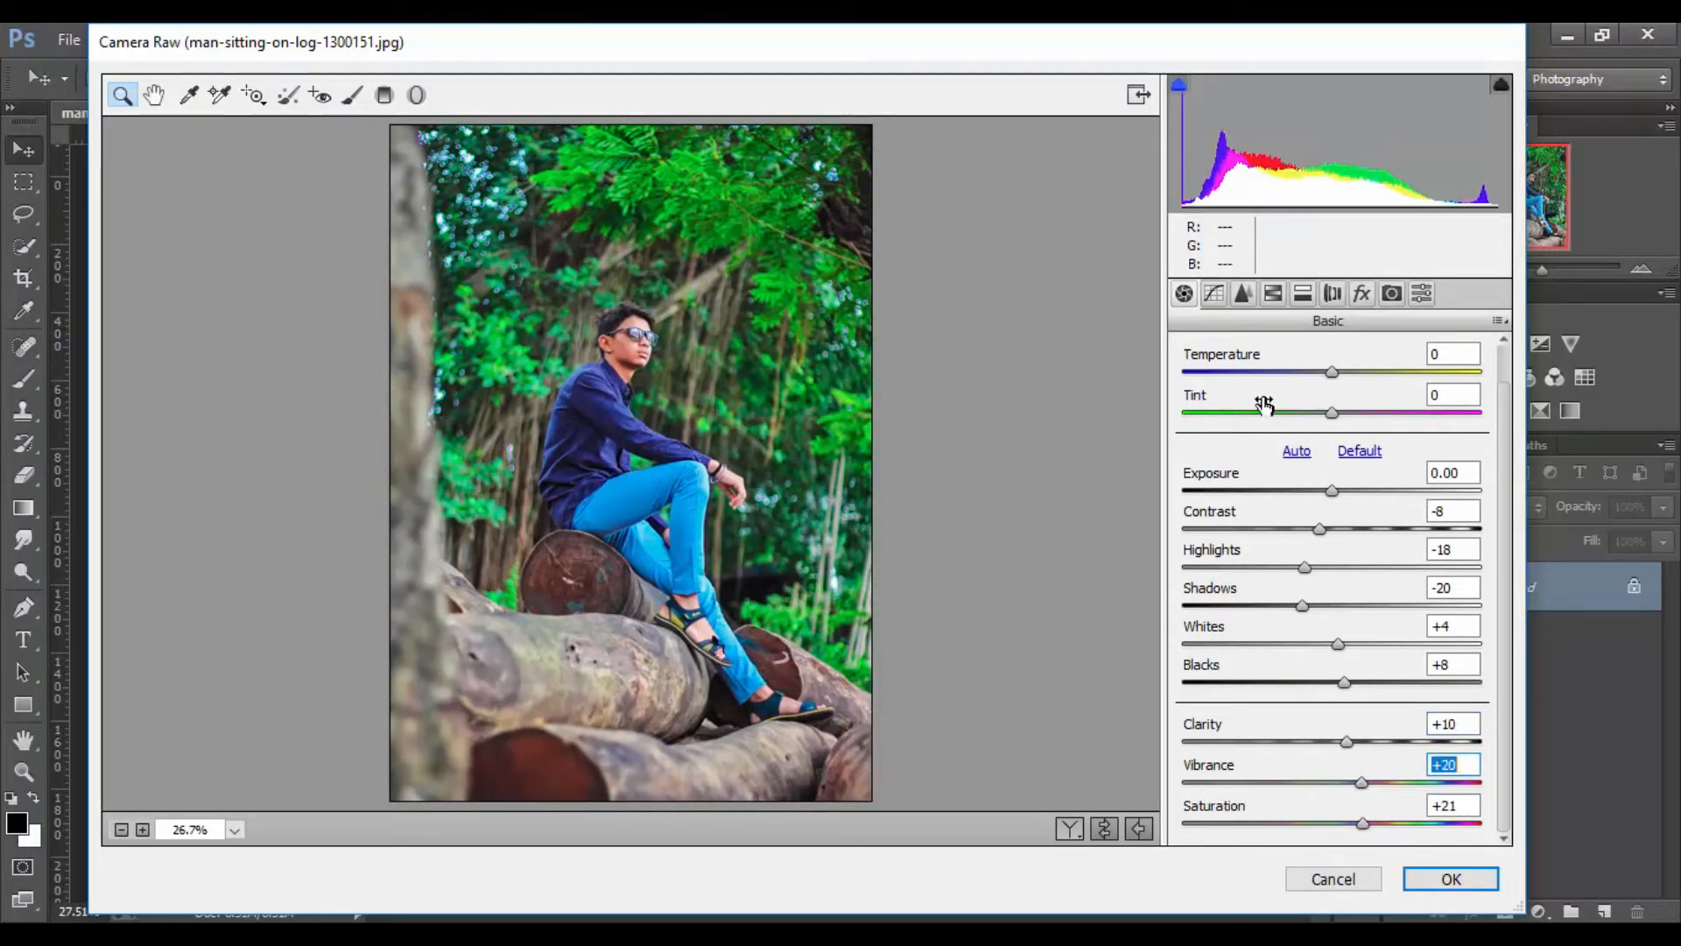
left_click_drag(1332, 375, 1336, 375)
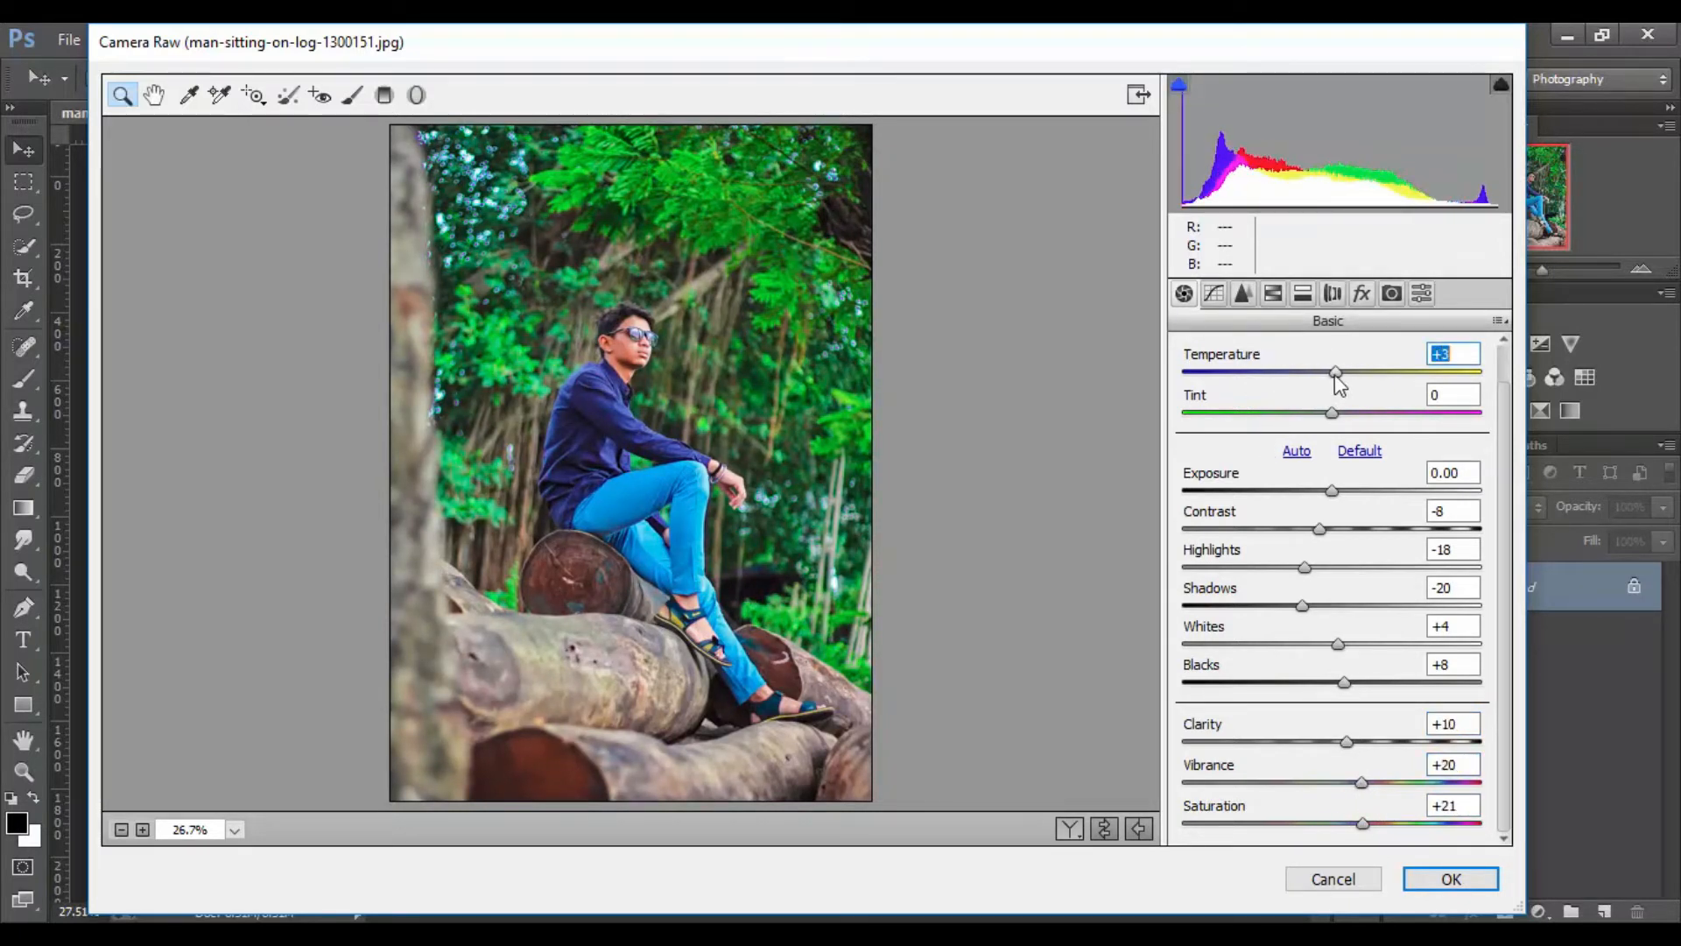
Step: Set Oranges saturation to -26, Oranges luminance to +22 and Reds luminance to +14, and apply the Camera Raw adjustments
left_click(1240, 296)
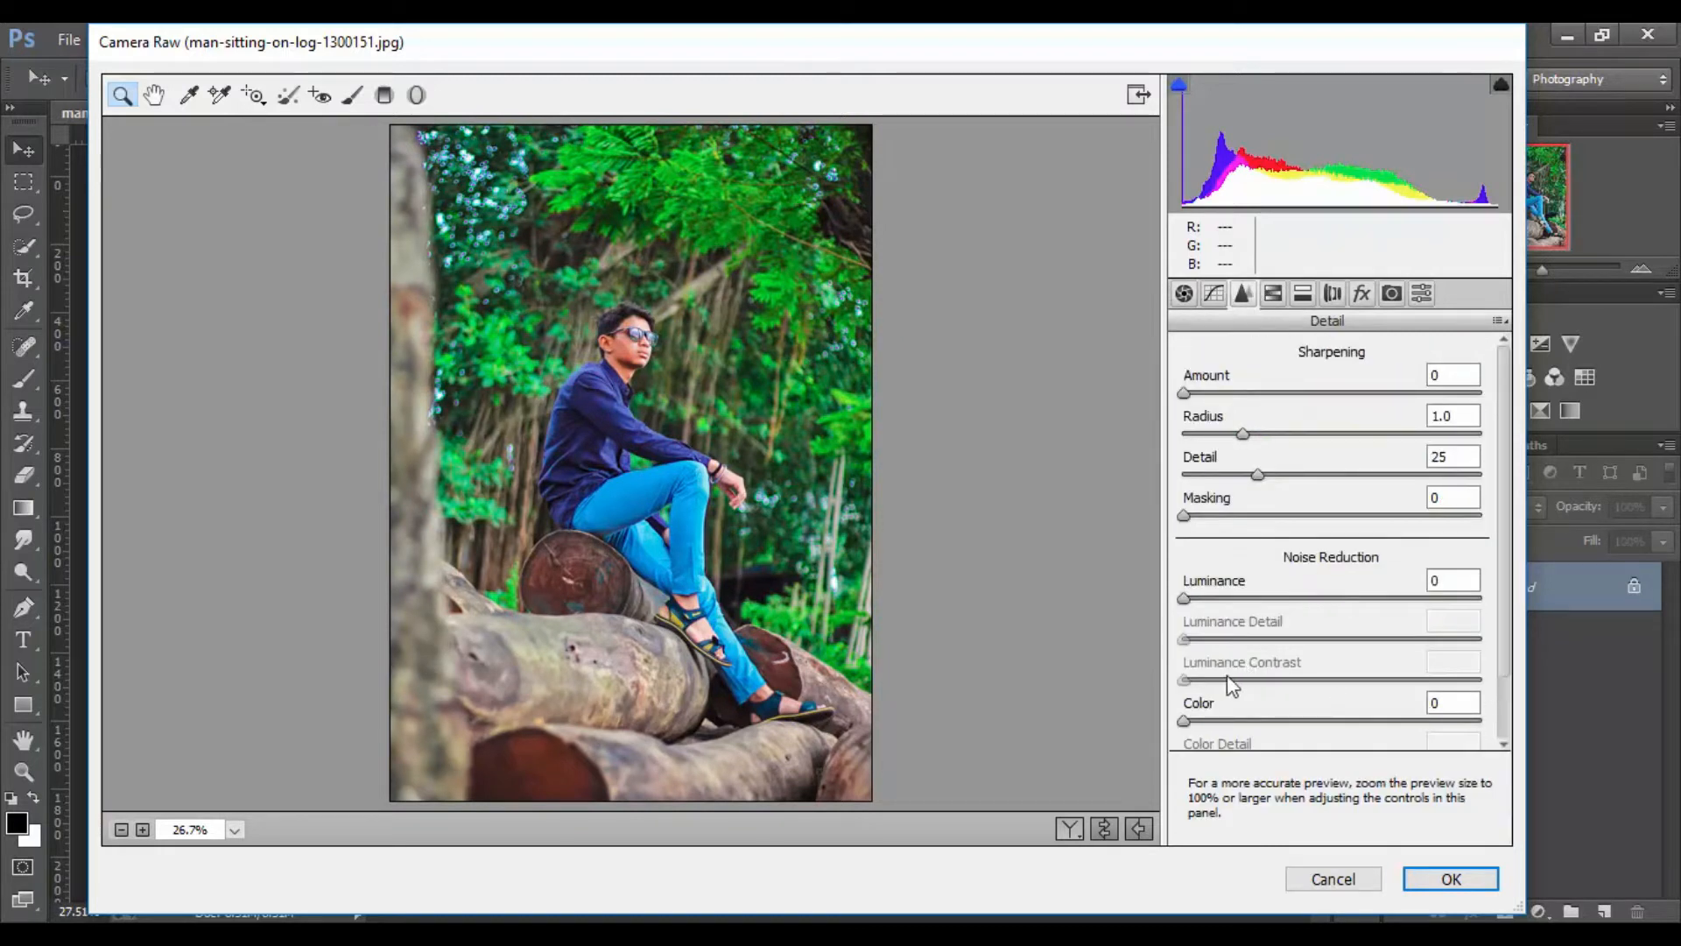
left_click(1274, 295)
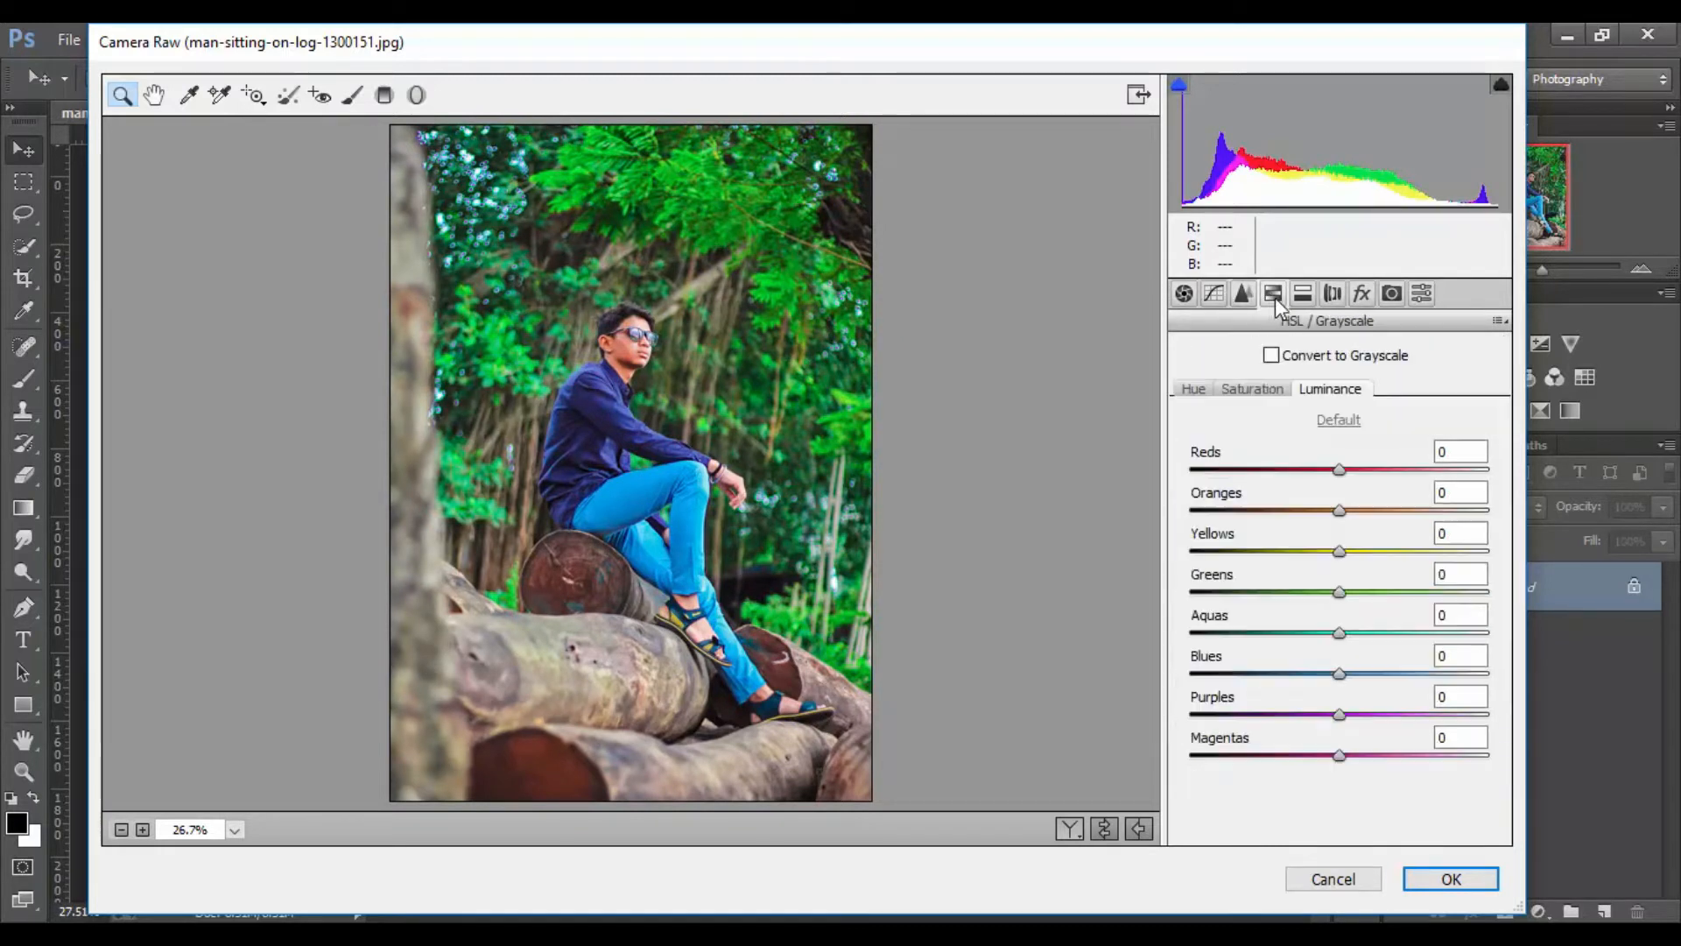
left_click(1250, 394)
left_click_drag(1339, 510, 1265, 511)
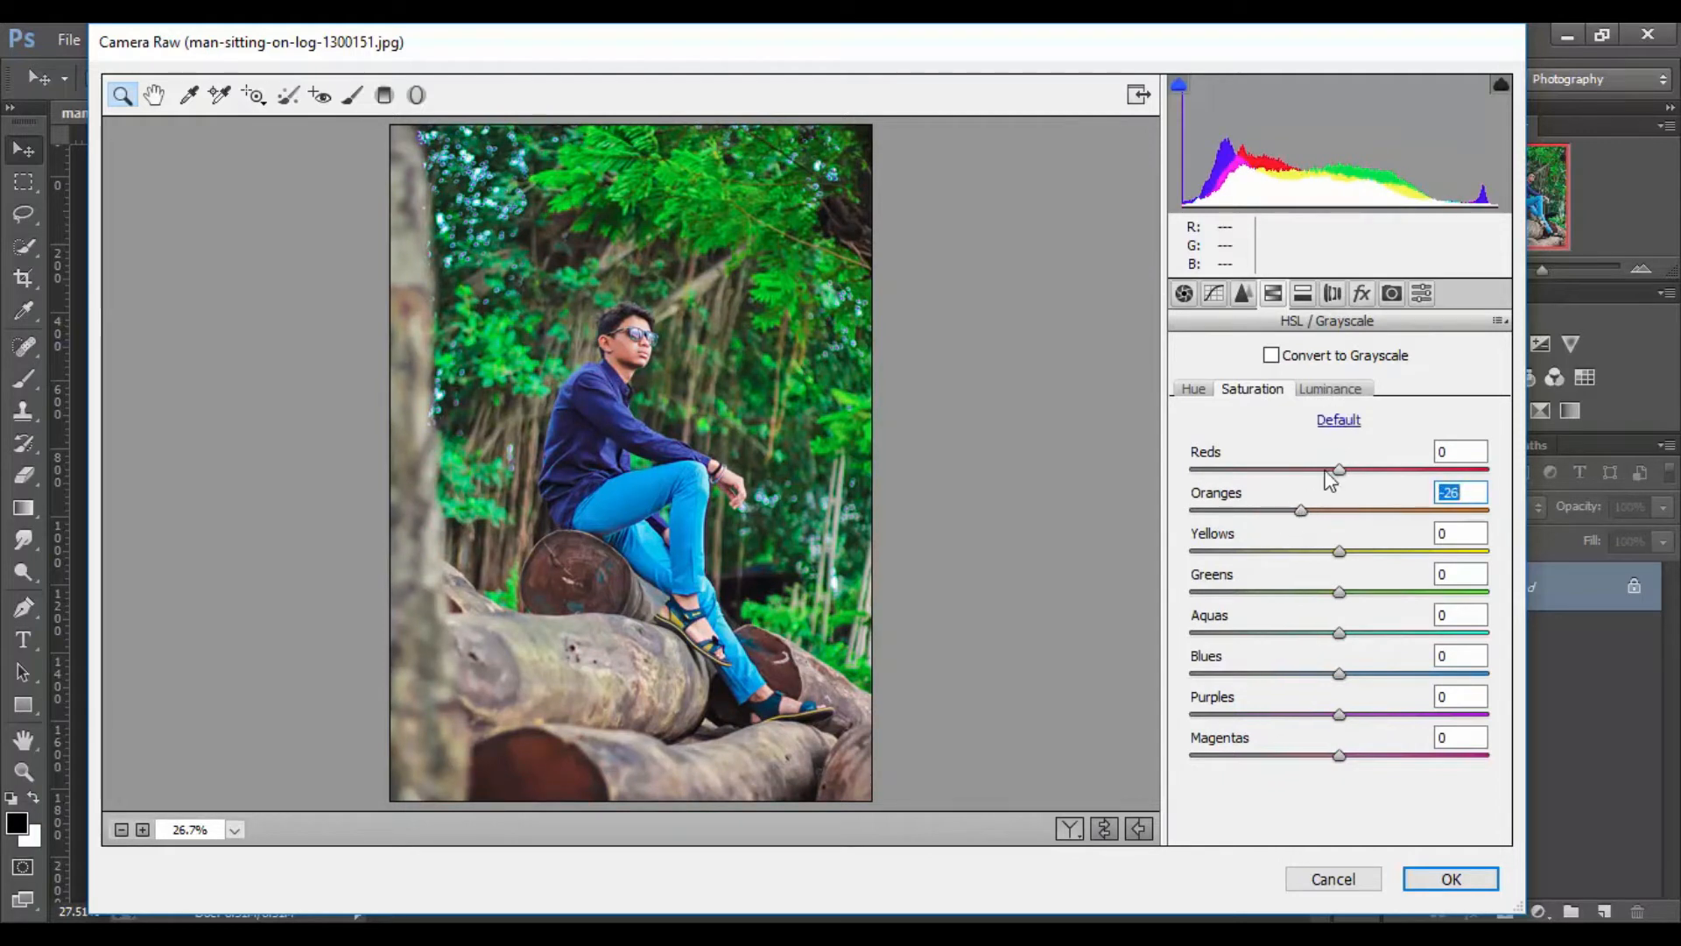
left_click(1331, 389)
left_click_drag(1339, 510, 1357, 478)
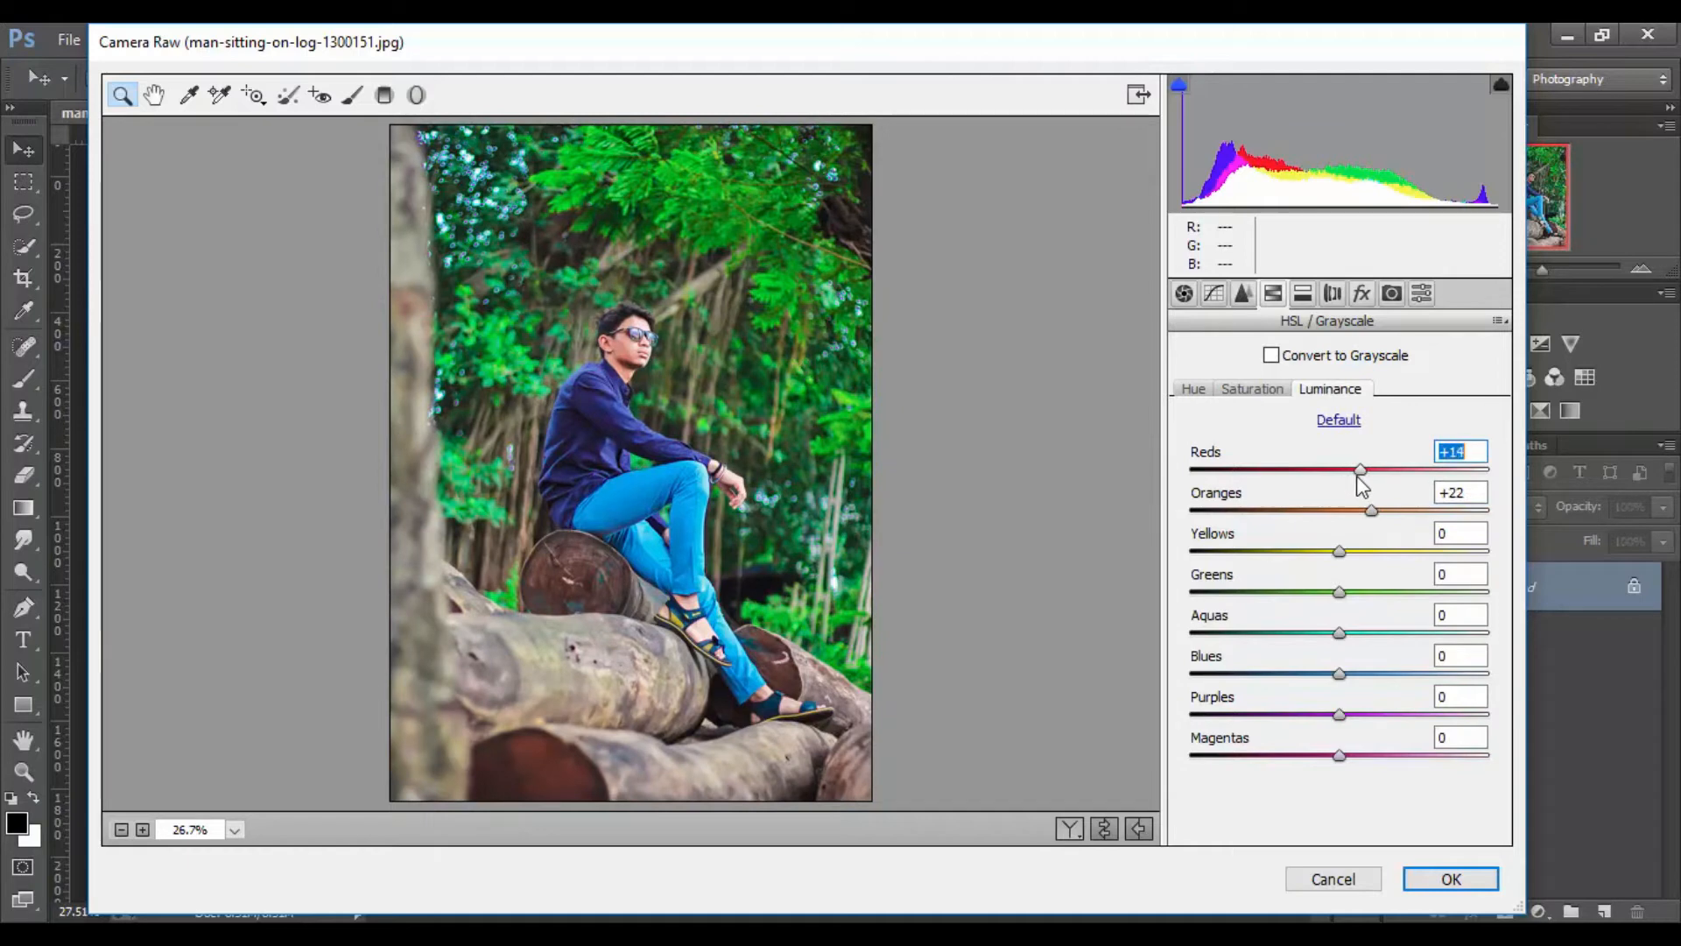
left_click(1194, 390)
left_click(1391, 293)
left_click(1362, 293)
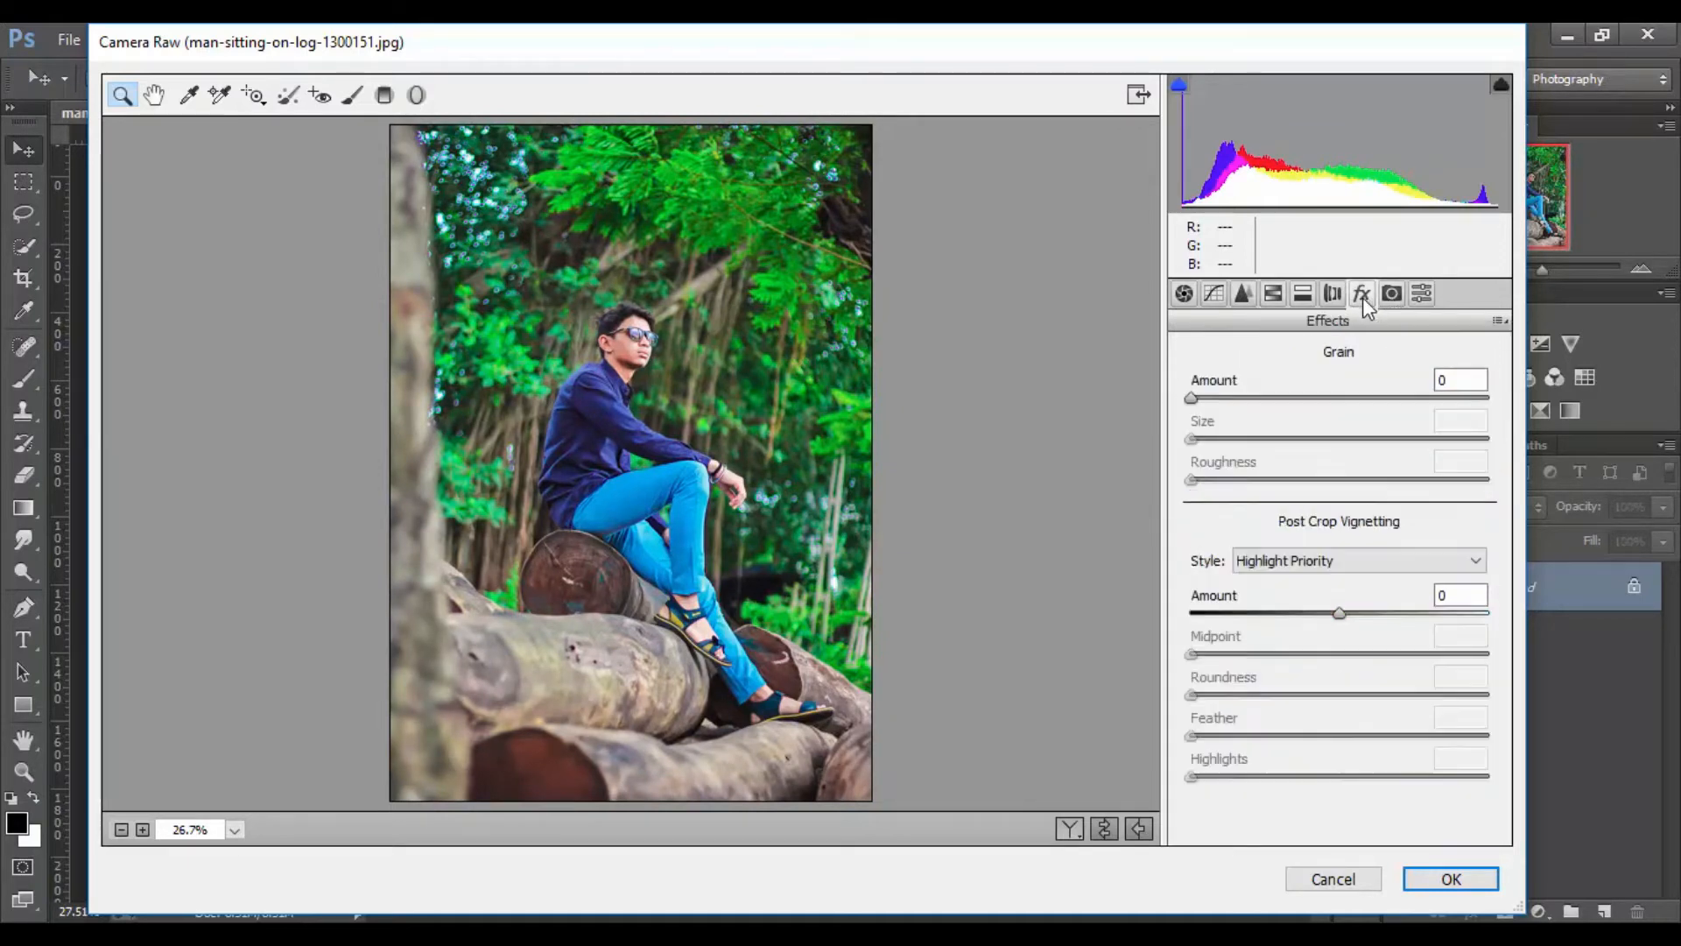
left_click(1458, 880)
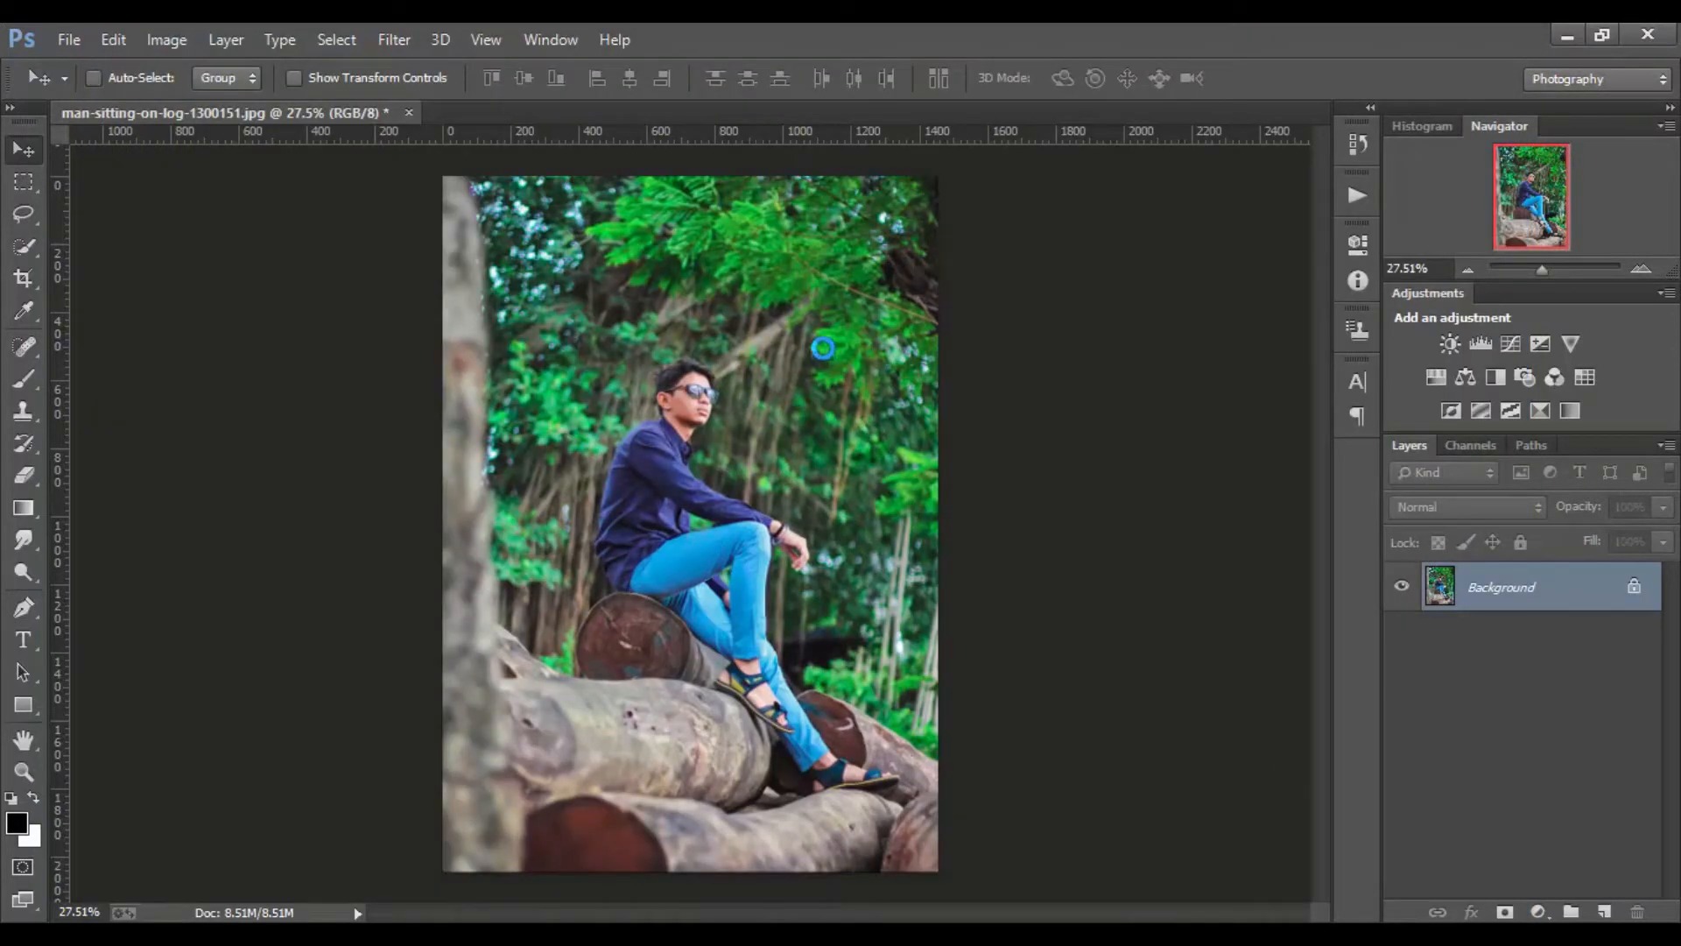
scroll(947, 331, "down", 3)
scroll(947, 331, "up", 4)
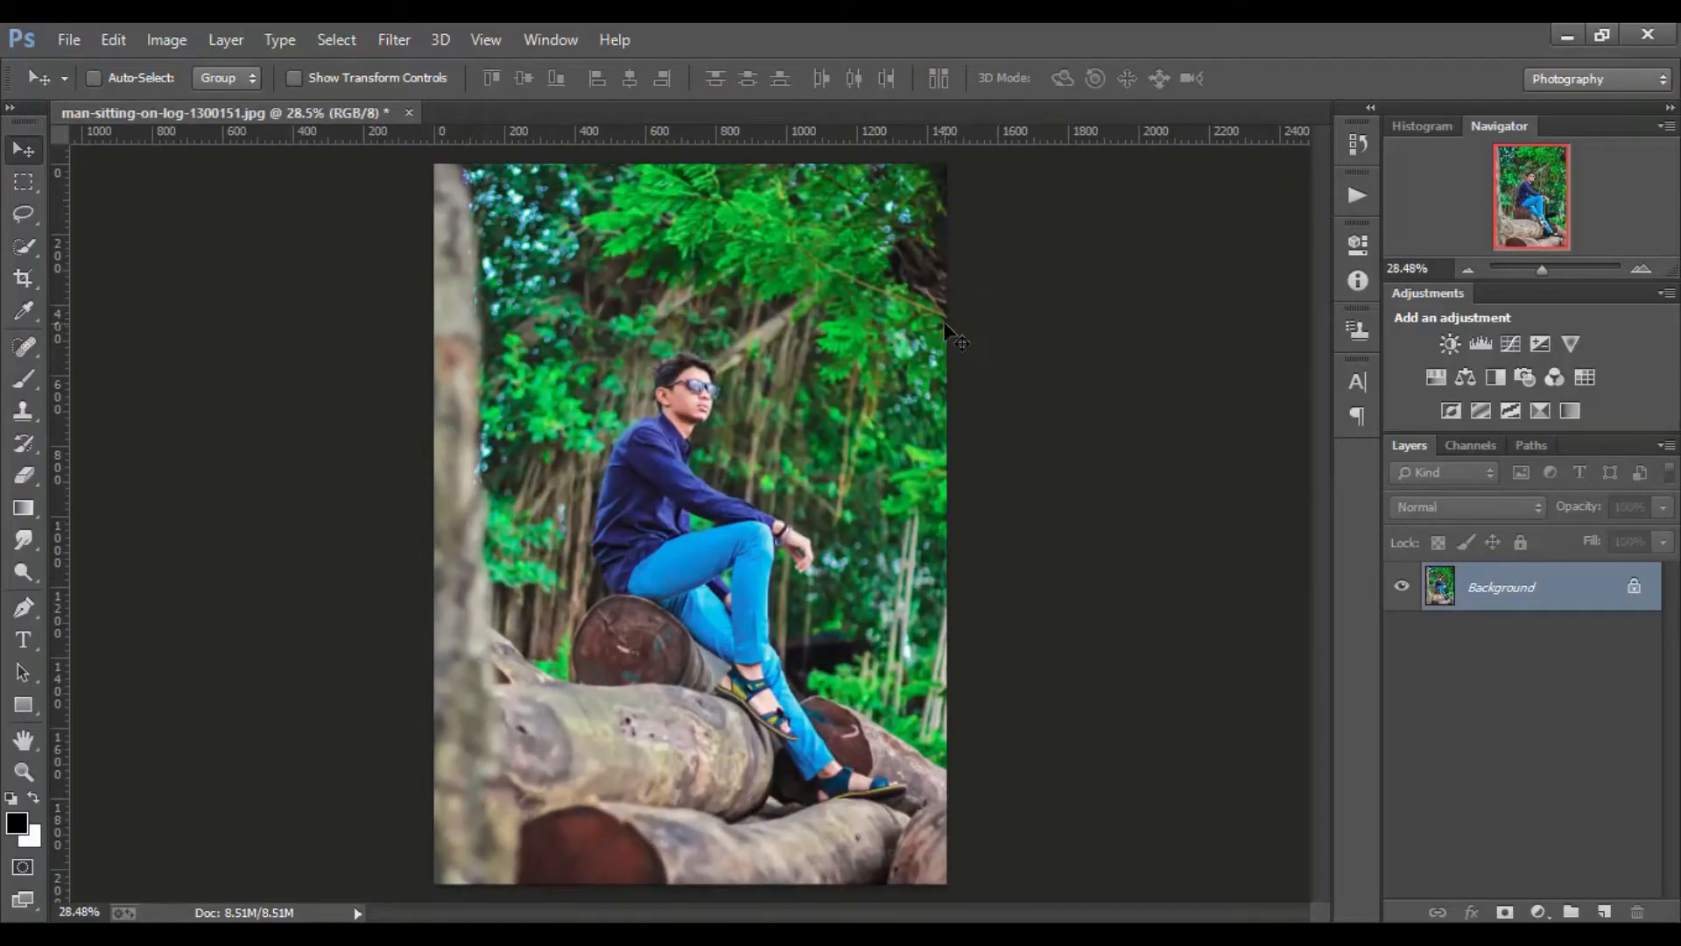
scroll(818, 293, "down", 5)
scroll(816, 289, "up", 4)
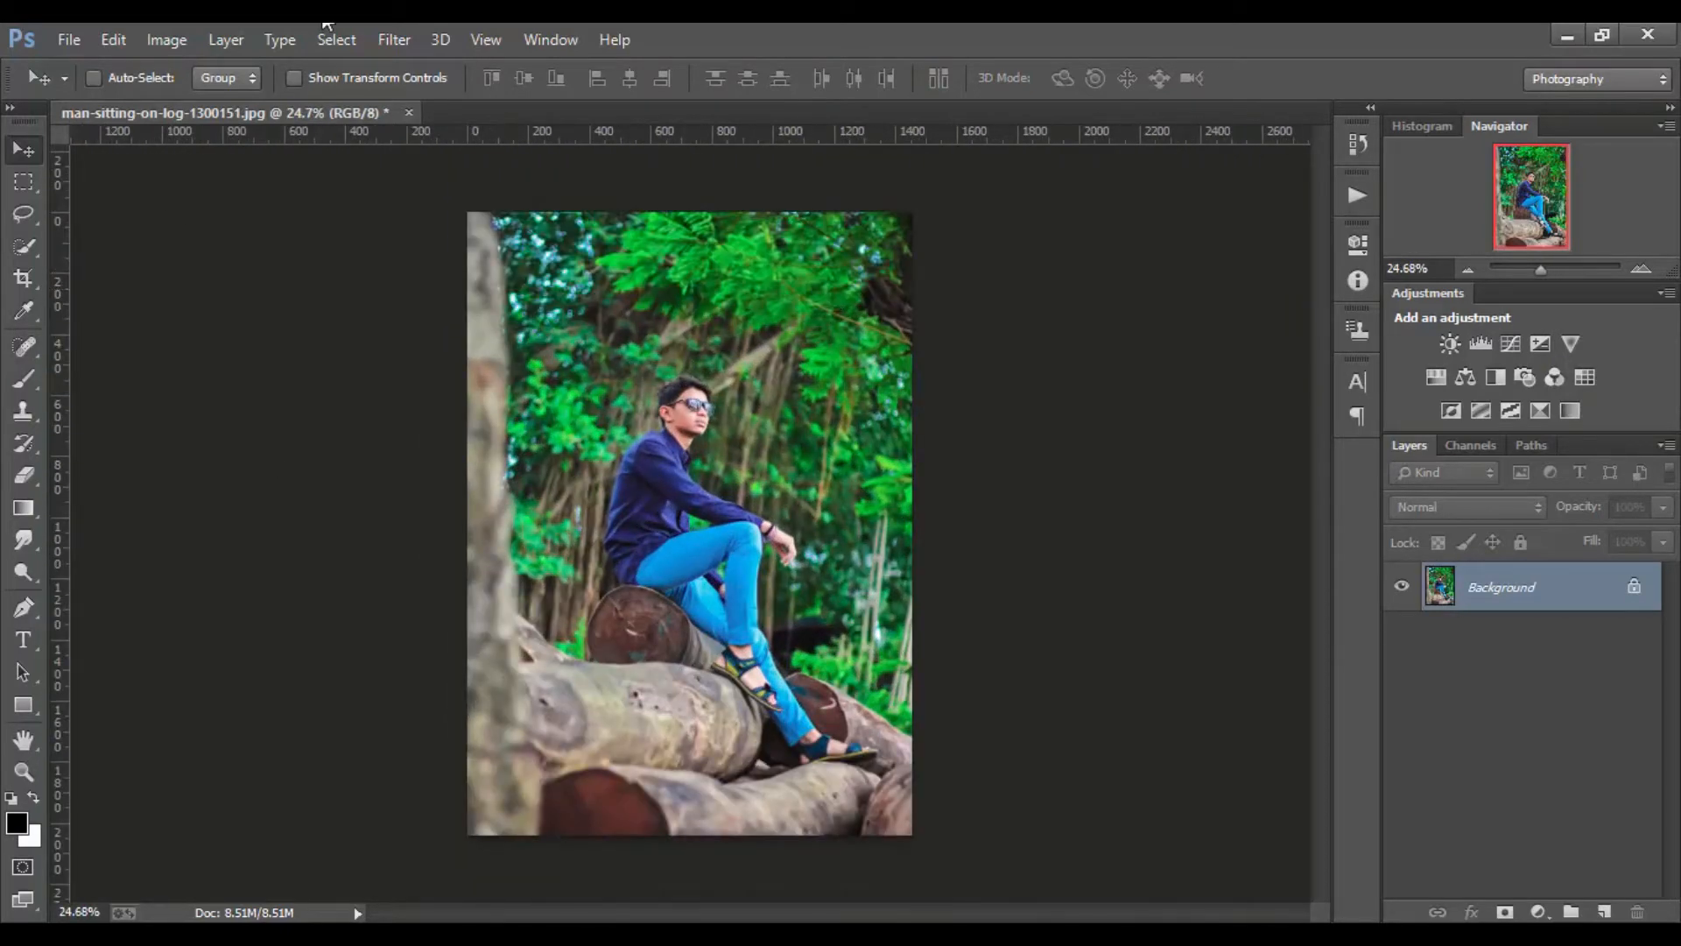
Step: Run the Camera Raw filter again and set the hue of both Yellows and Greens to -100
left_click(403, 44)
left_click(561, 184)
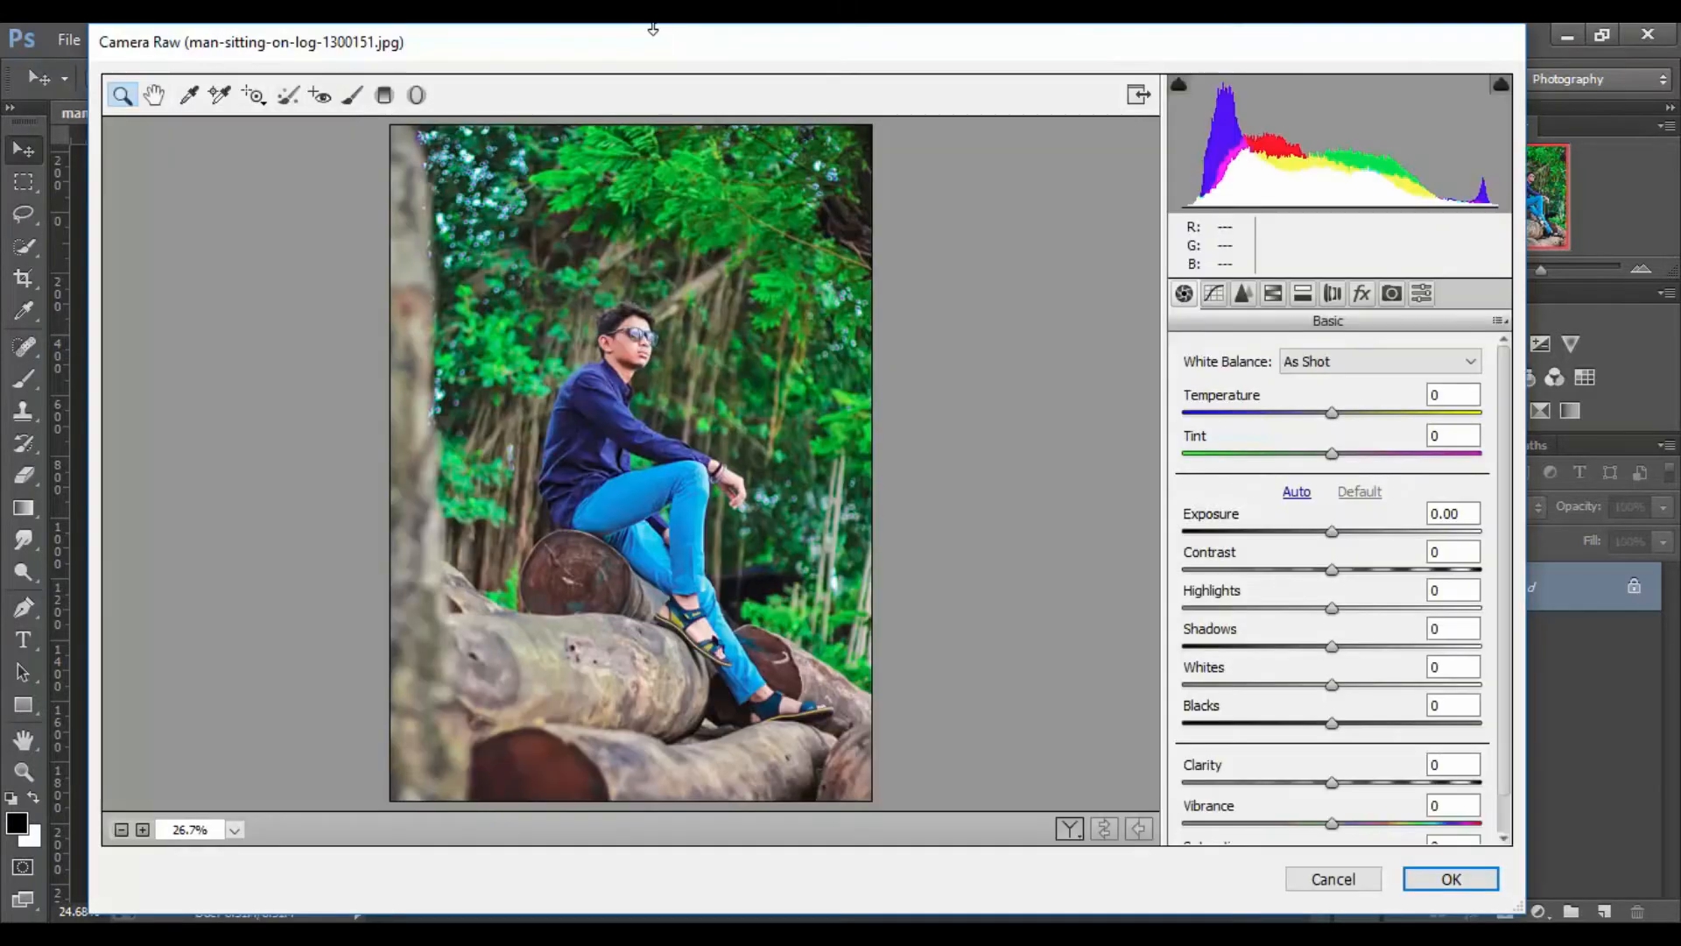
left_click(1275, 296)
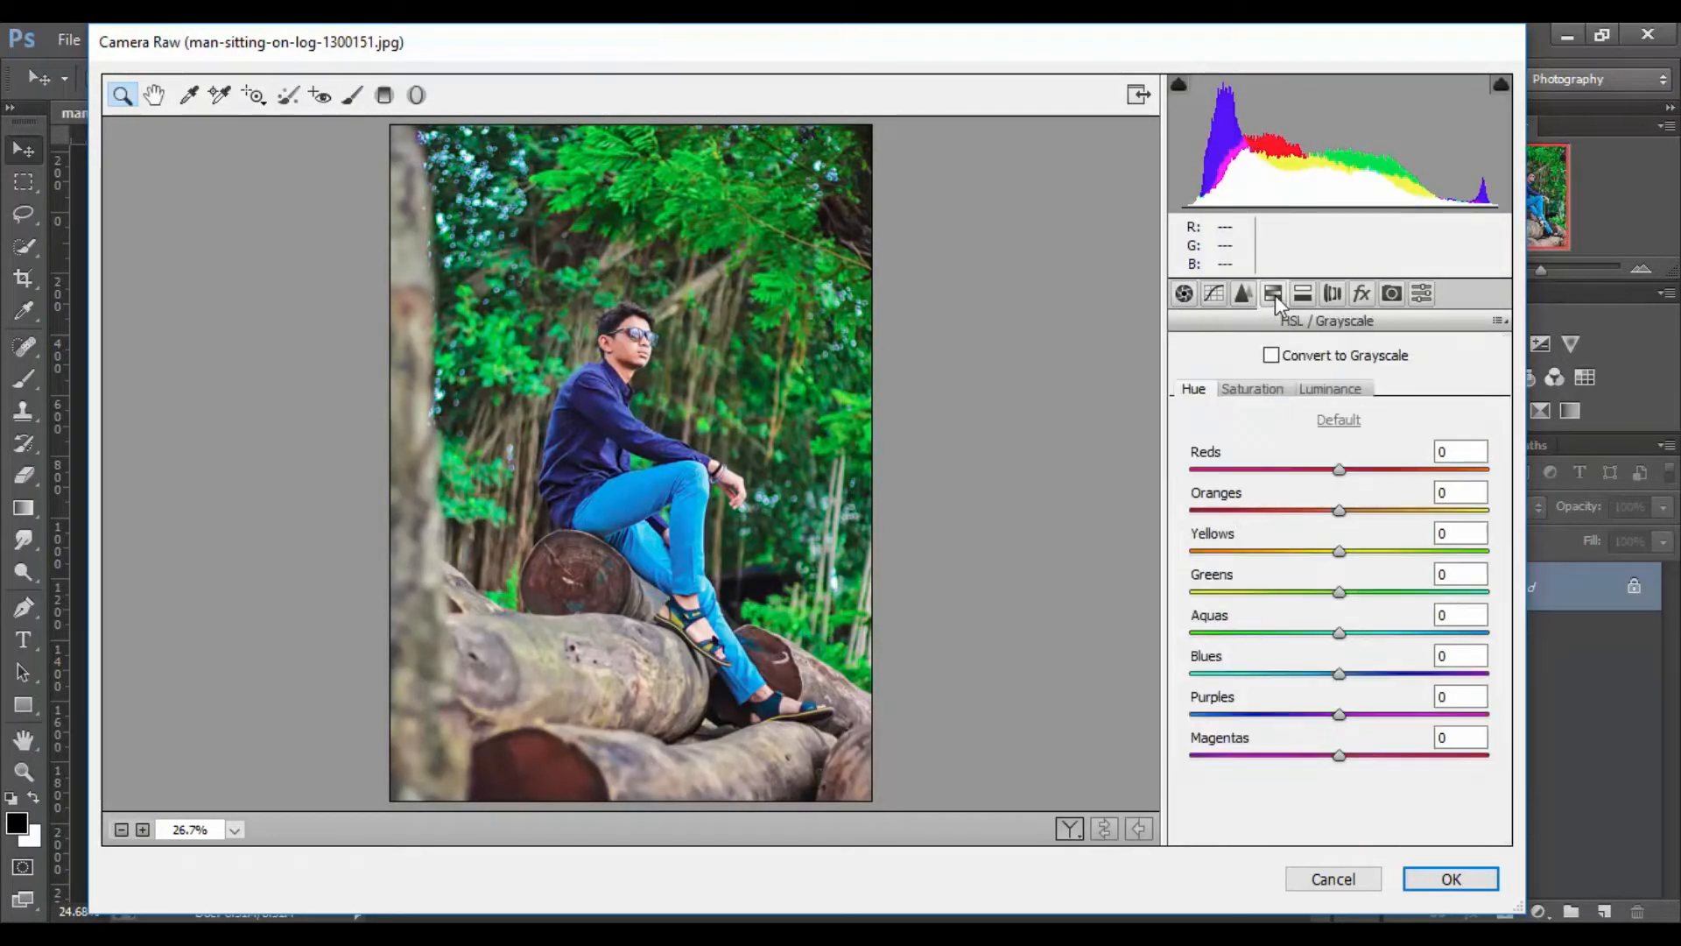
left_click_drag(1339, 550, 1266, 552)
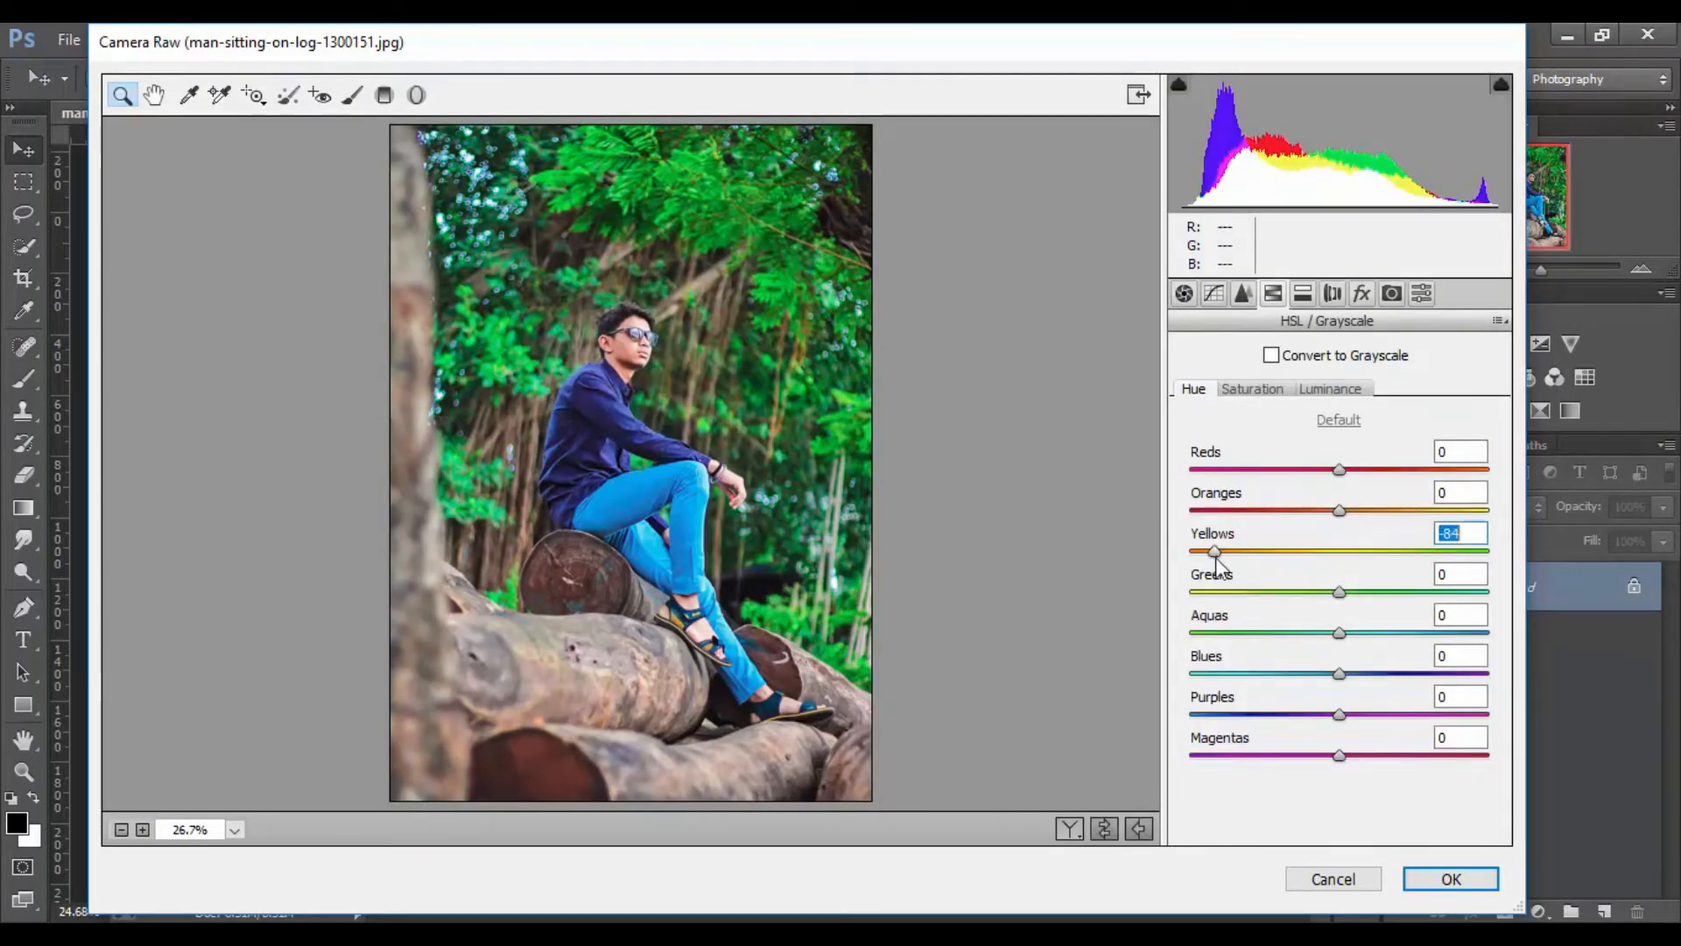
left_click_drag(1345, 593, 1171, 611)
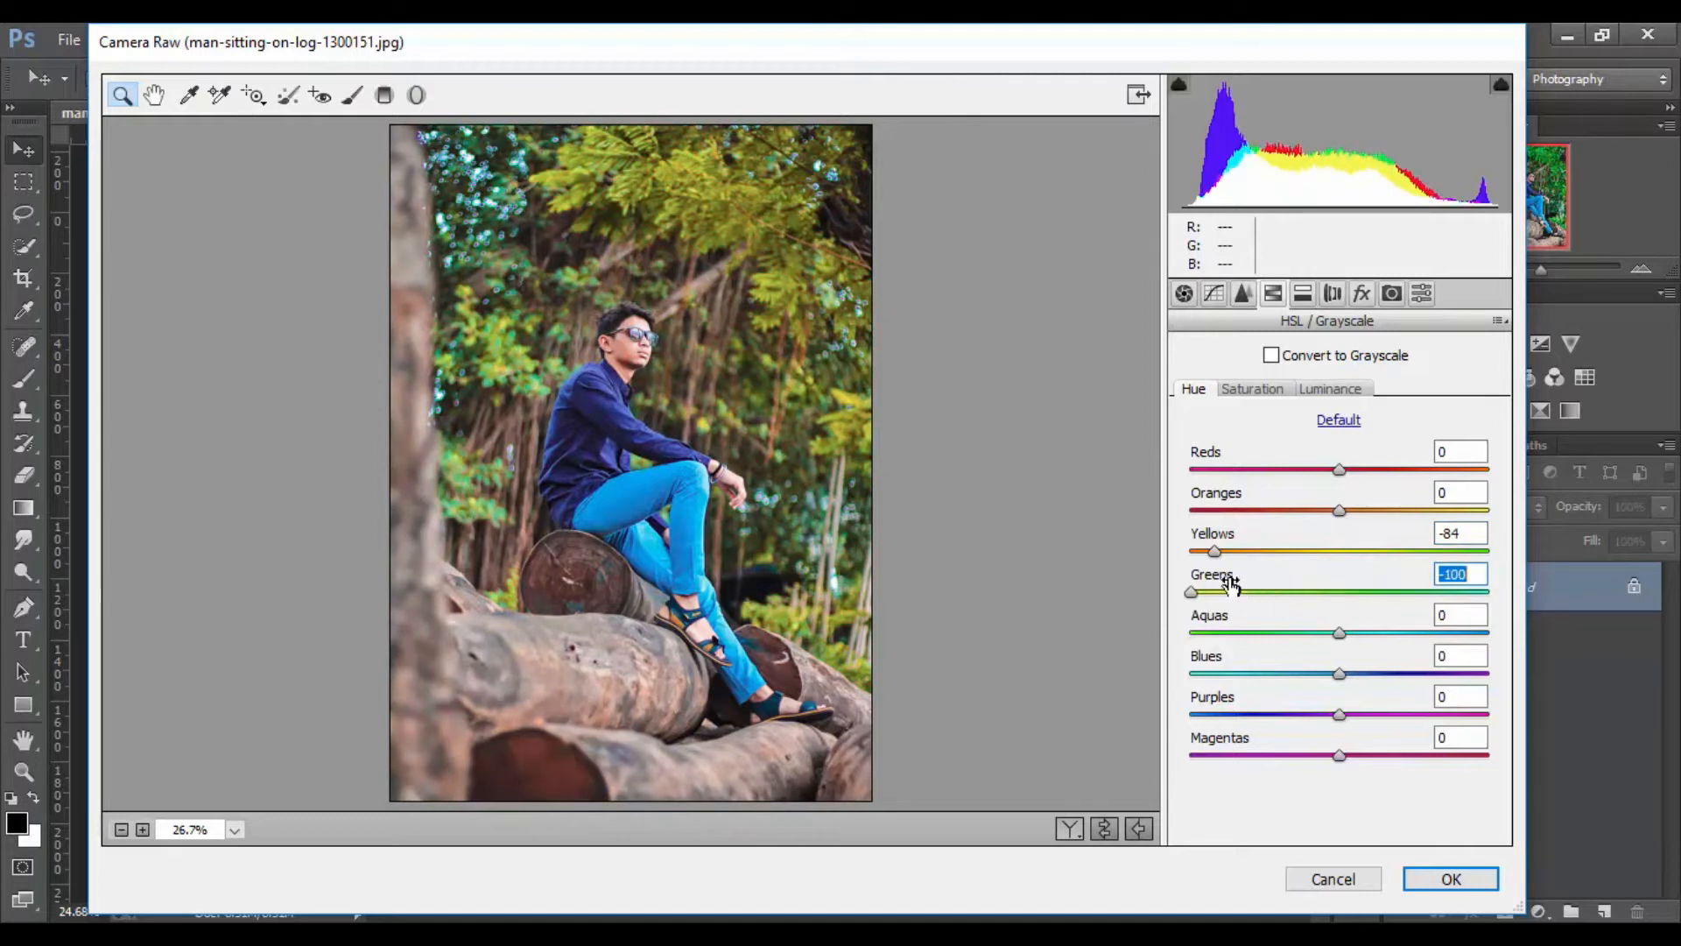
left_click_drag(1215, 551, 1171, 557)
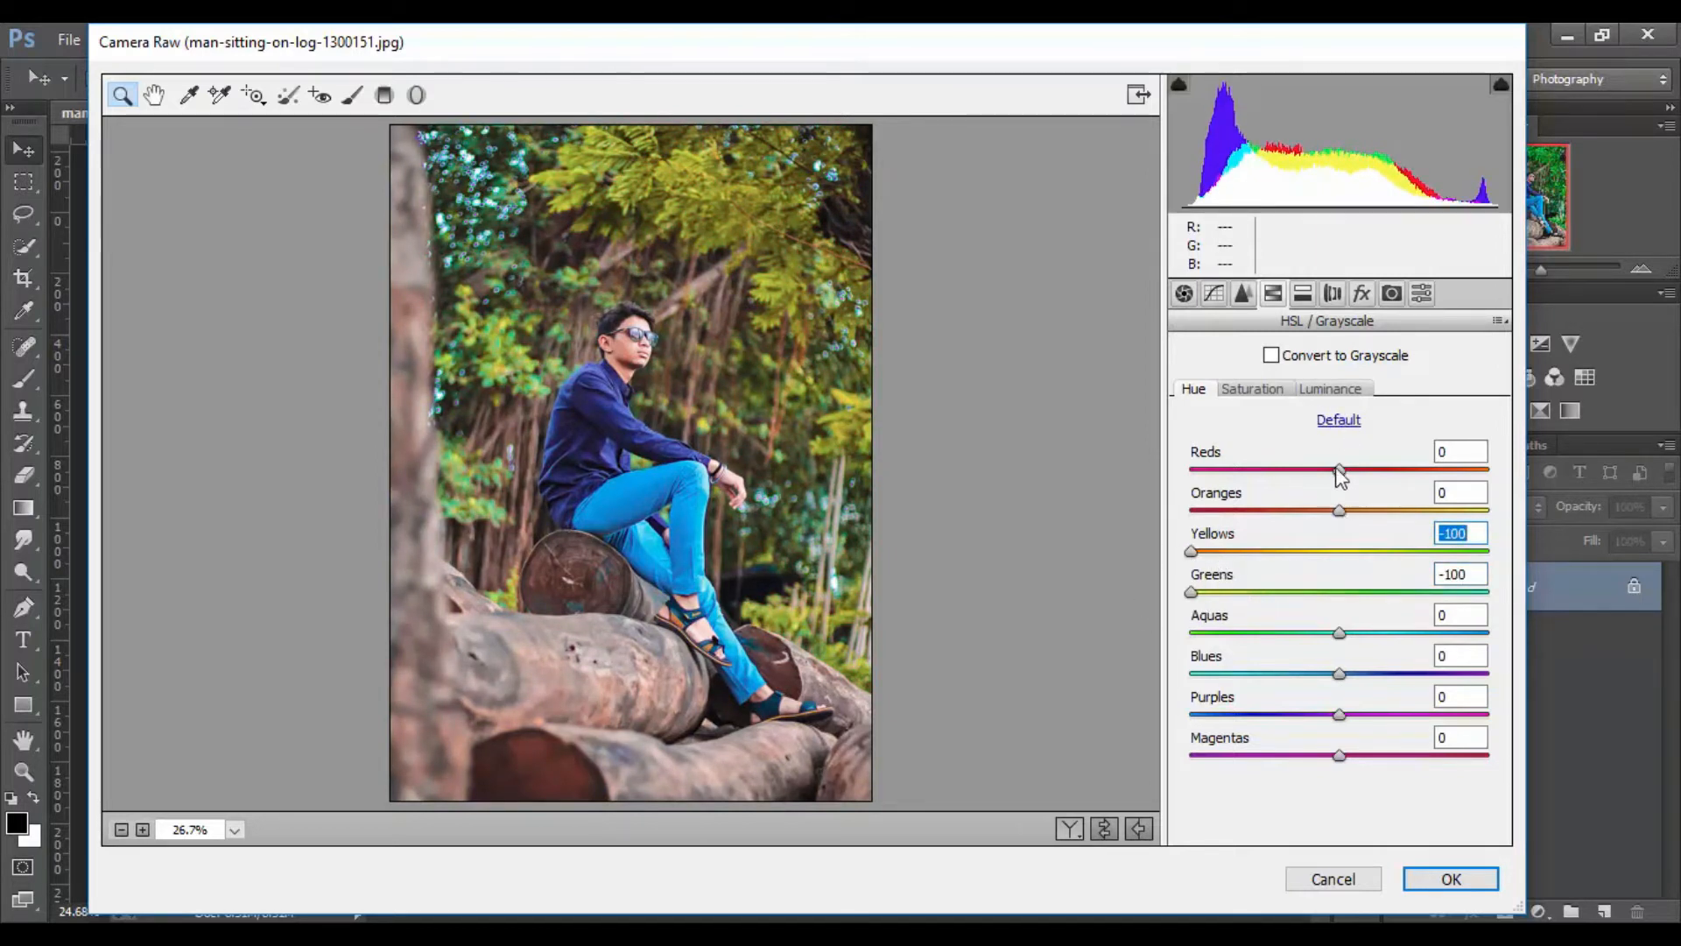
Step: Set the luminance of Yellows to -37, Greens to +4, Aquas to +10 and Blues to +5, and apply the filter
left_click(1331, 389)
left_click_drag(1340, 554, 1484, 632)
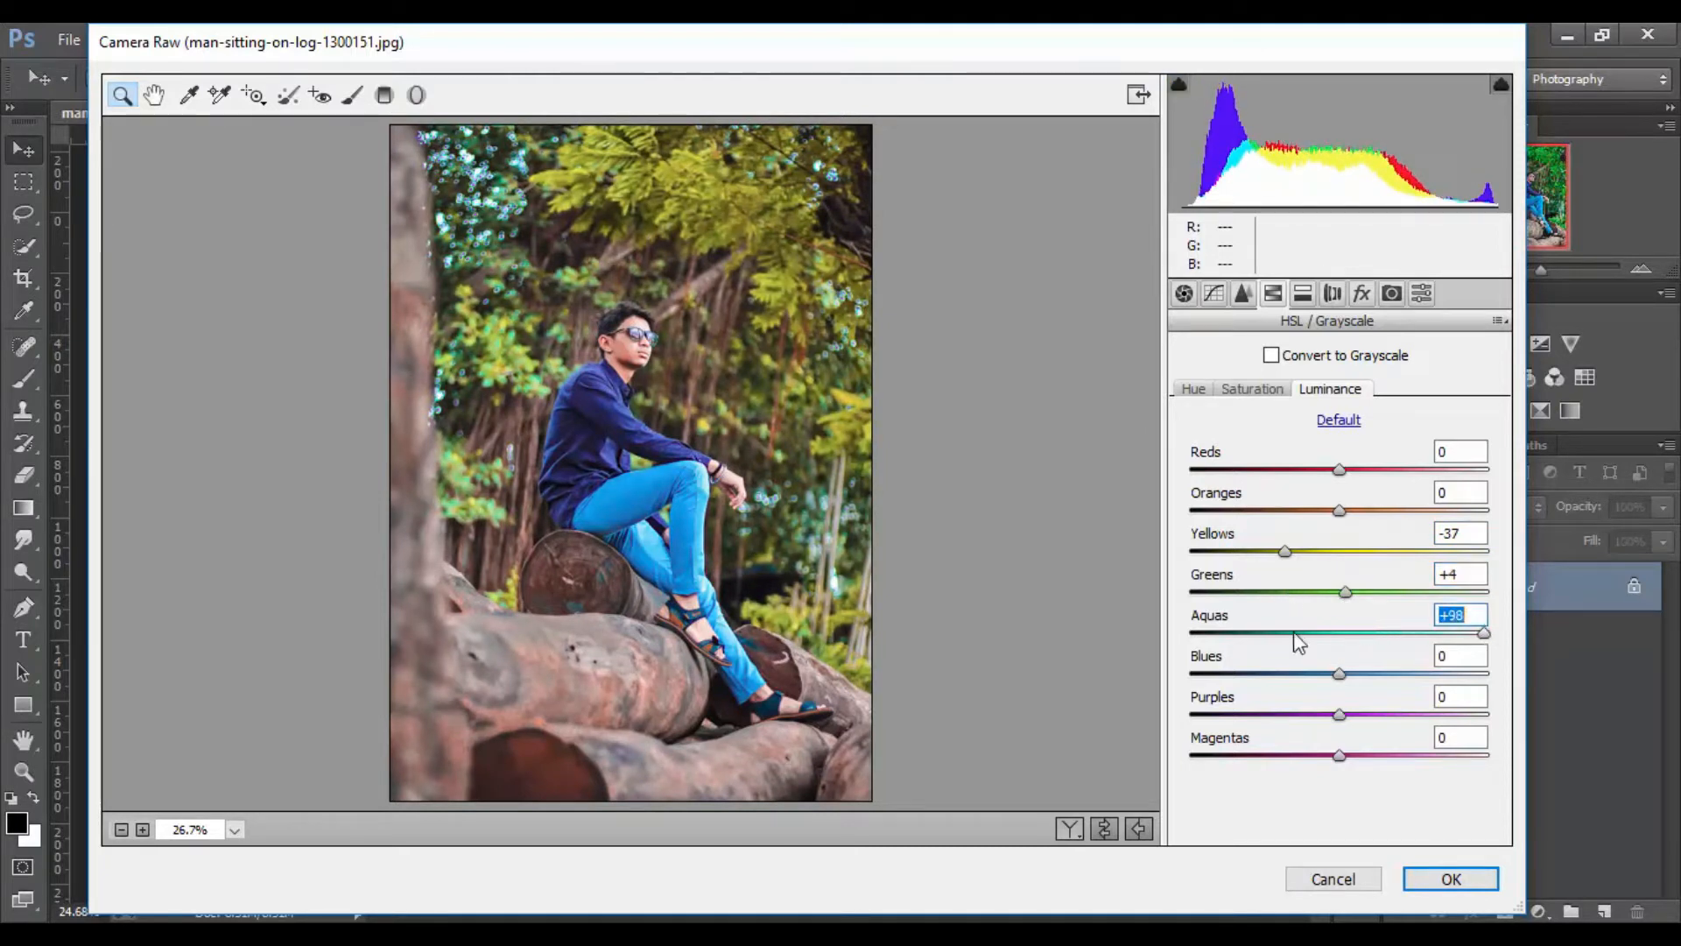
left_click_drag(1296, 634, 1354, 632)
left_click_drag(1339, 674, 1356, 725)
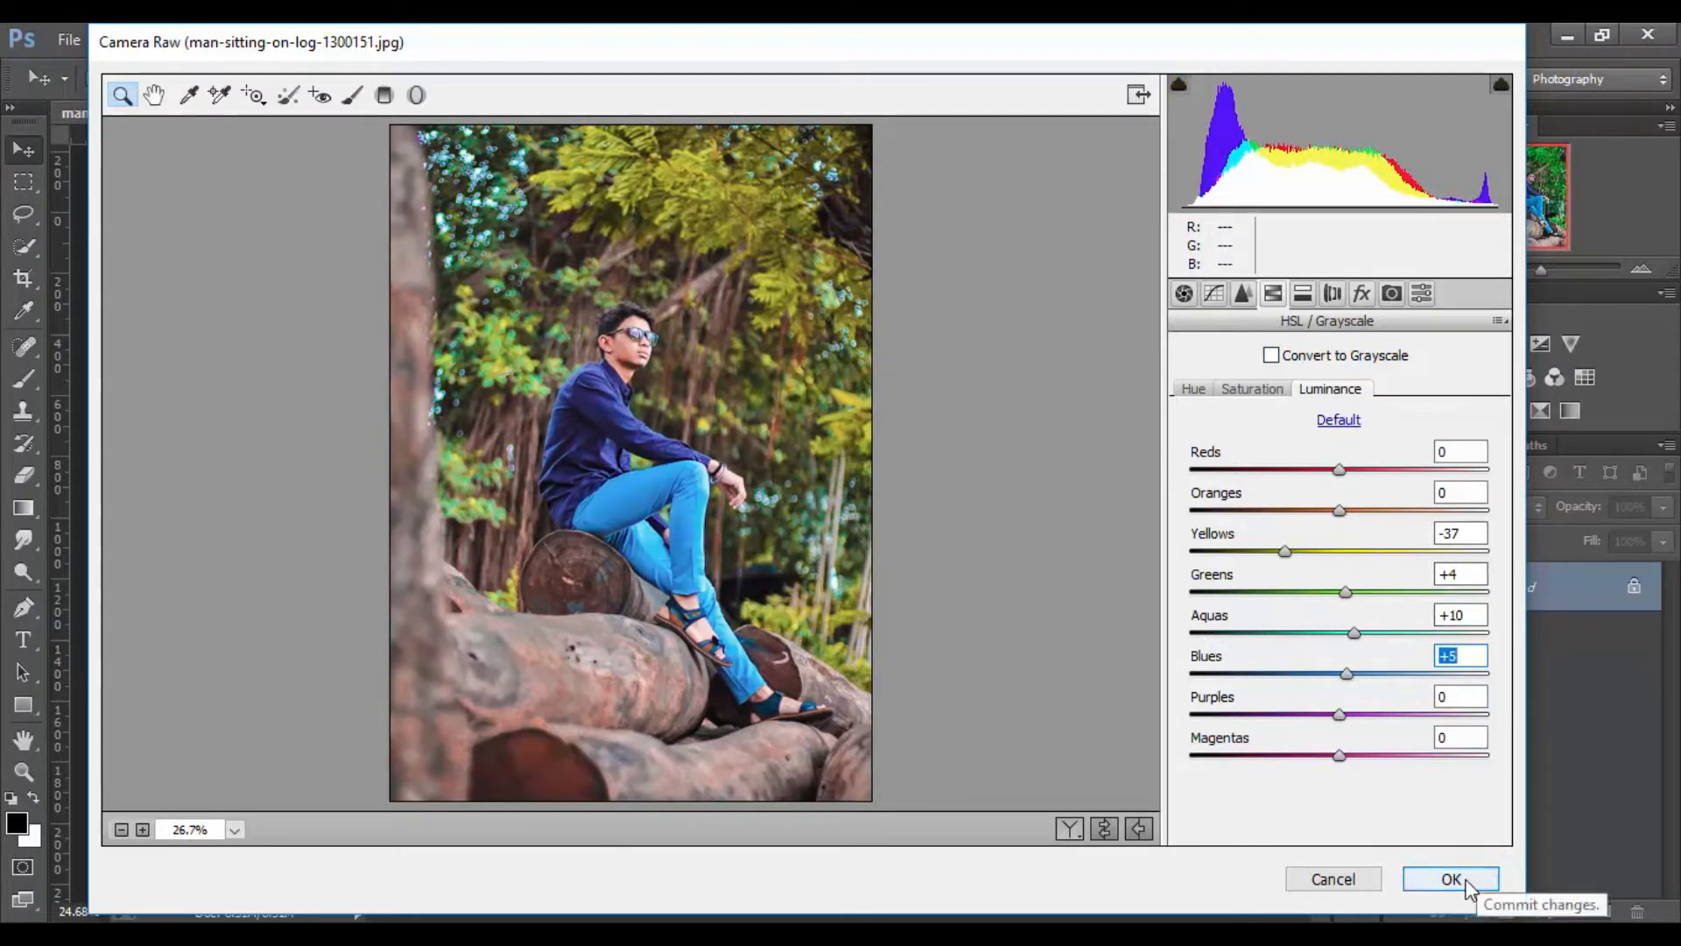
left_click(1464, 886)
scroll(918, 304, "down", 5)
scroll(915, 298, "up", 4)
scroll(917, 304, "up", 1)
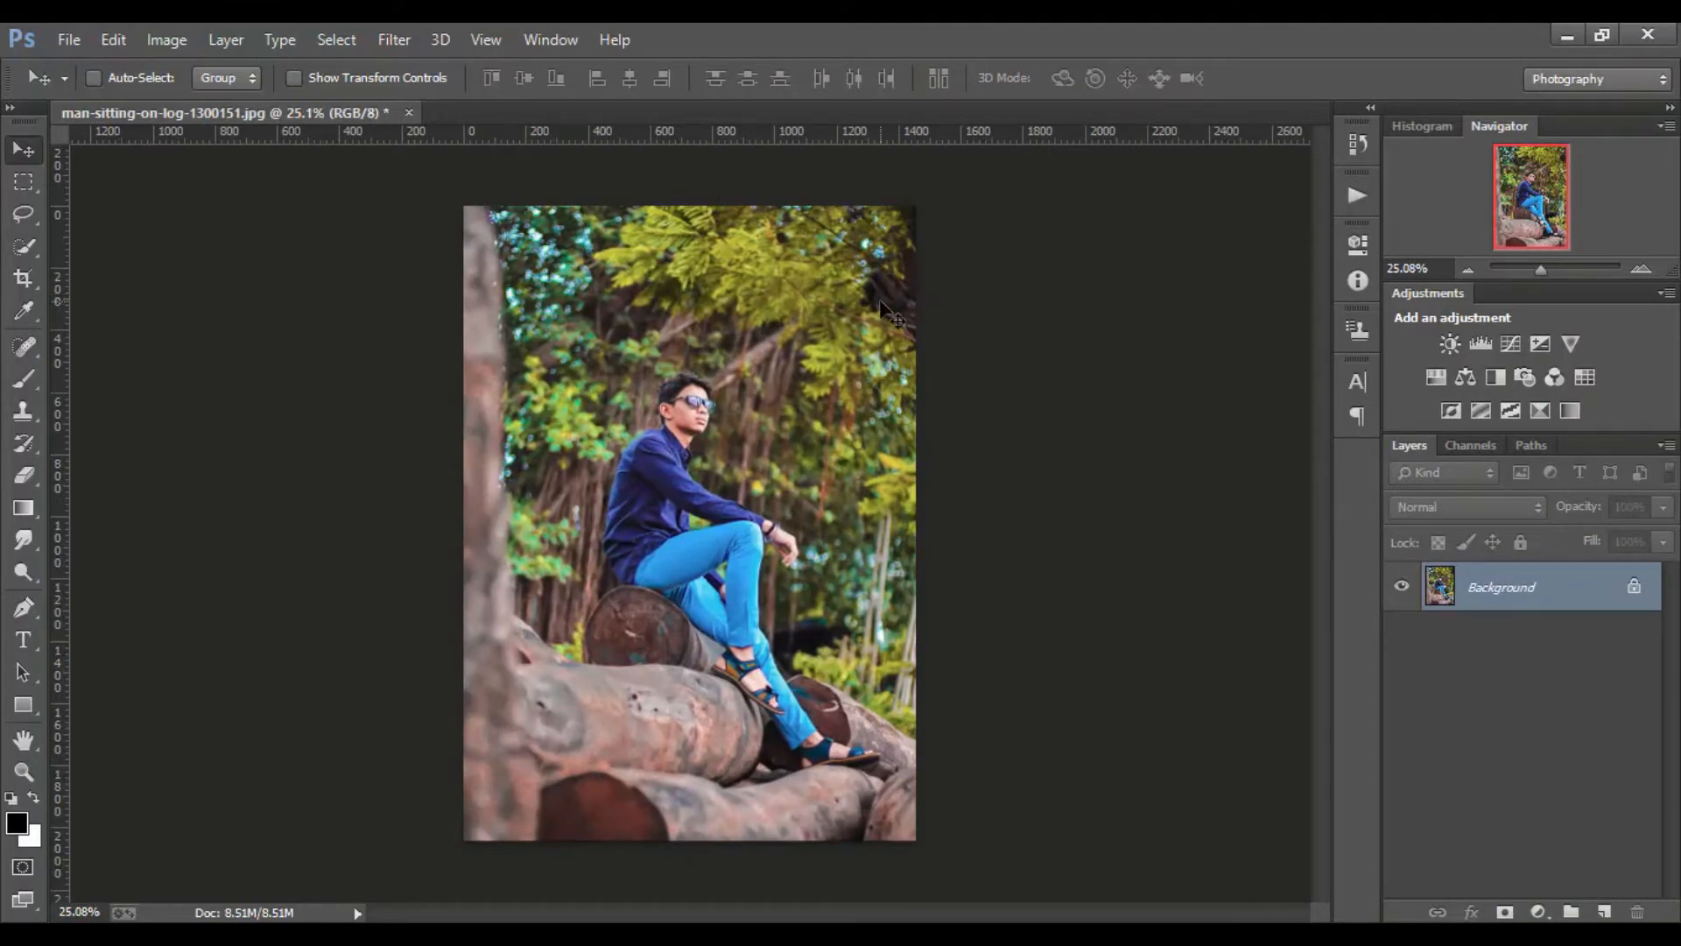
Step: Smooth the man's skin with the Imagenomic Portraiture filter, using the Default preset
scroll(450, 286, "up", 20)
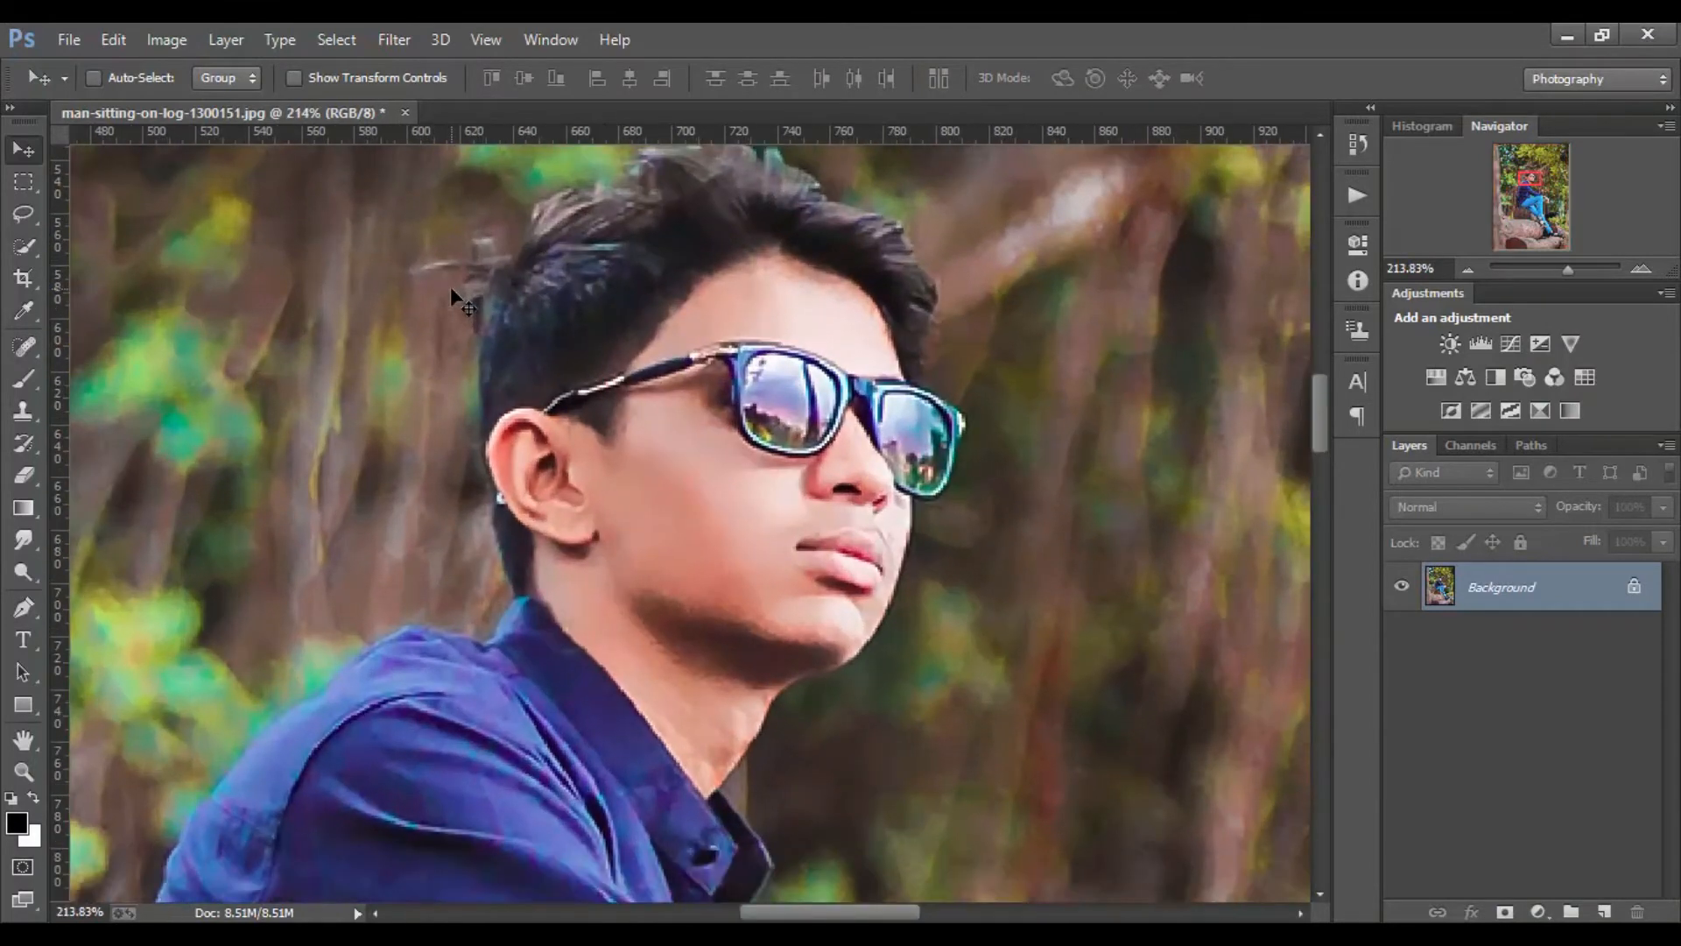
scroll(450, 286, "down", 3)
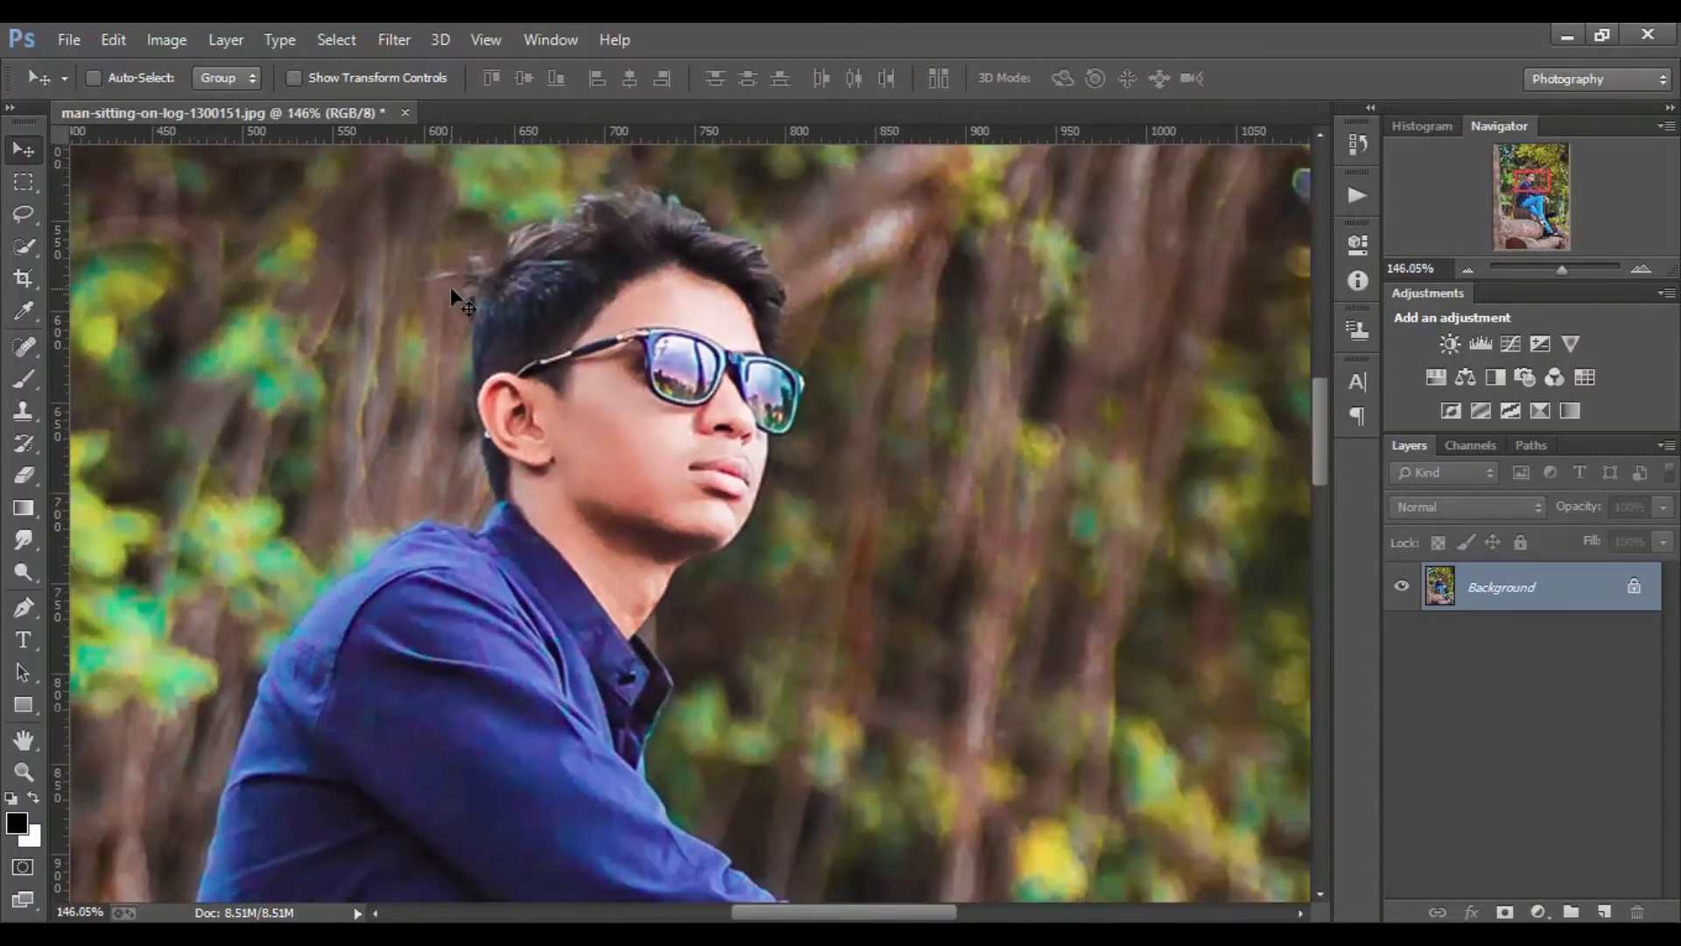
left_click(394, 40)
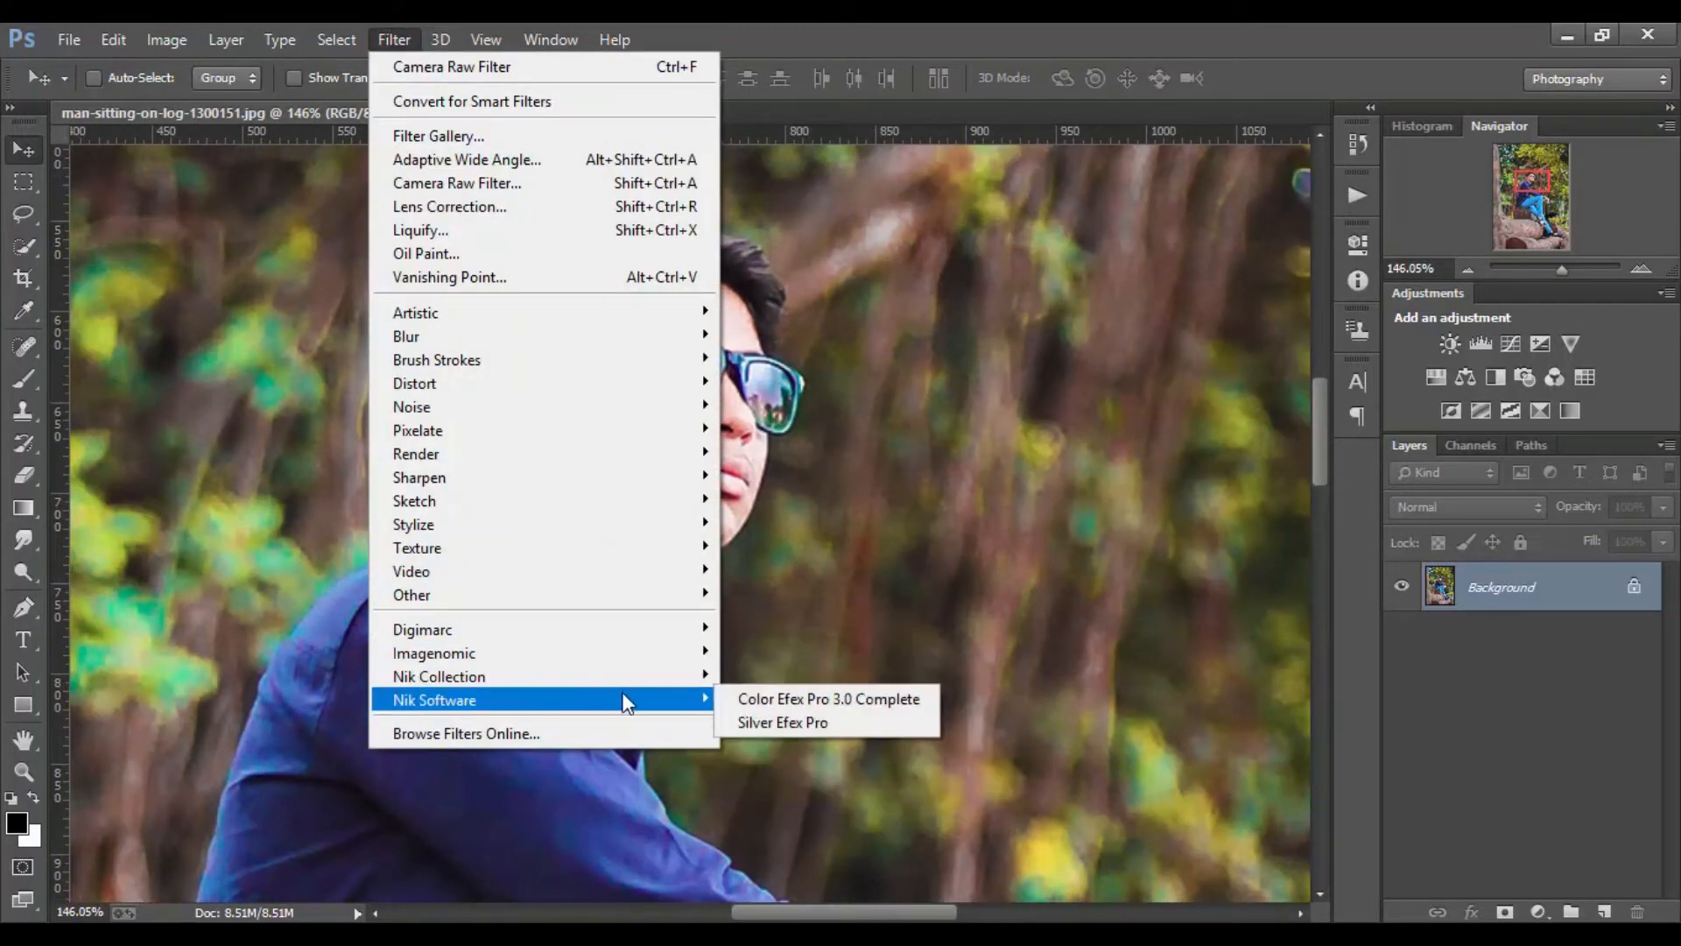
mouse_move(635, 681)
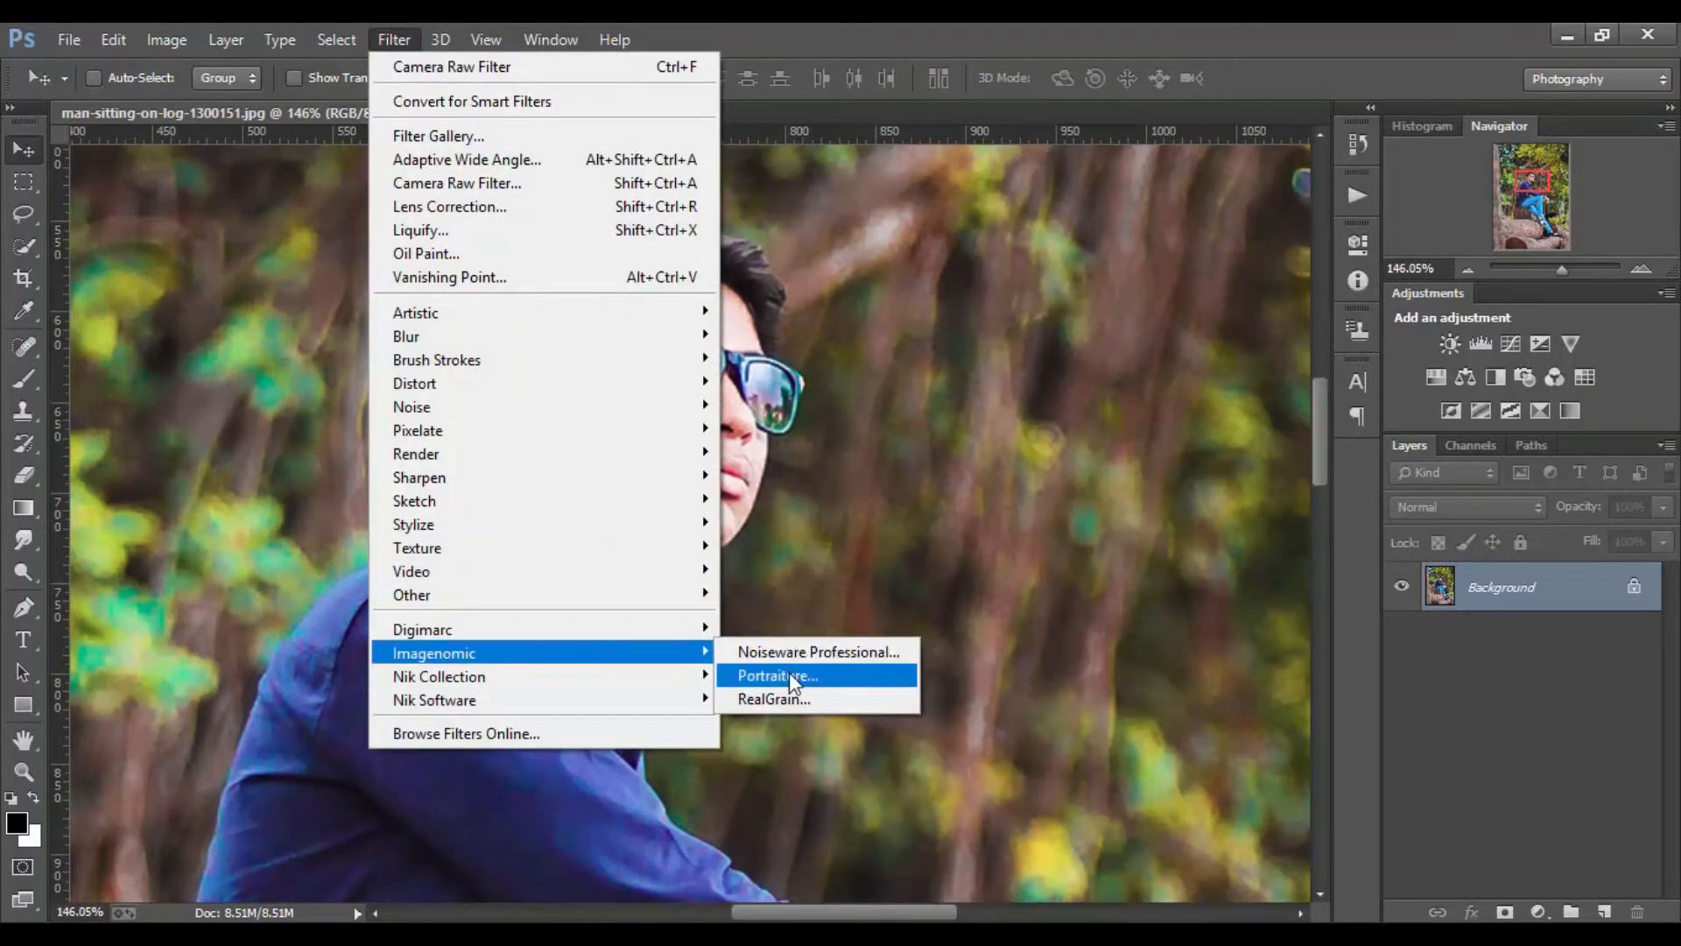
left_click(790, 674)
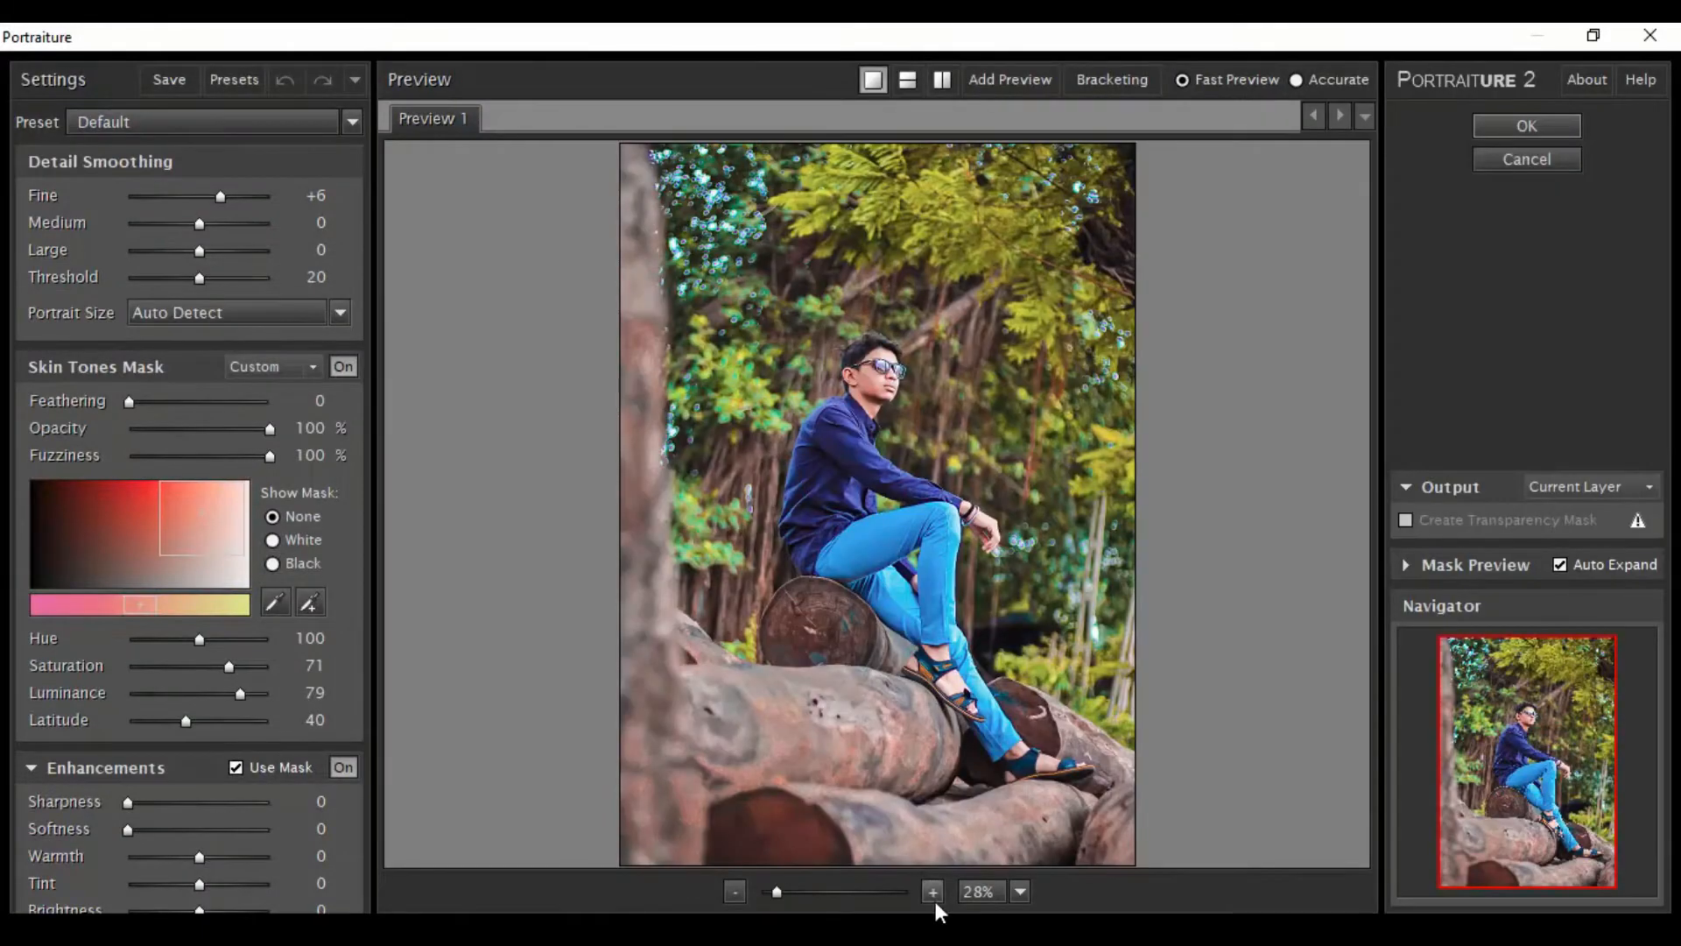
left_click(932, 891)
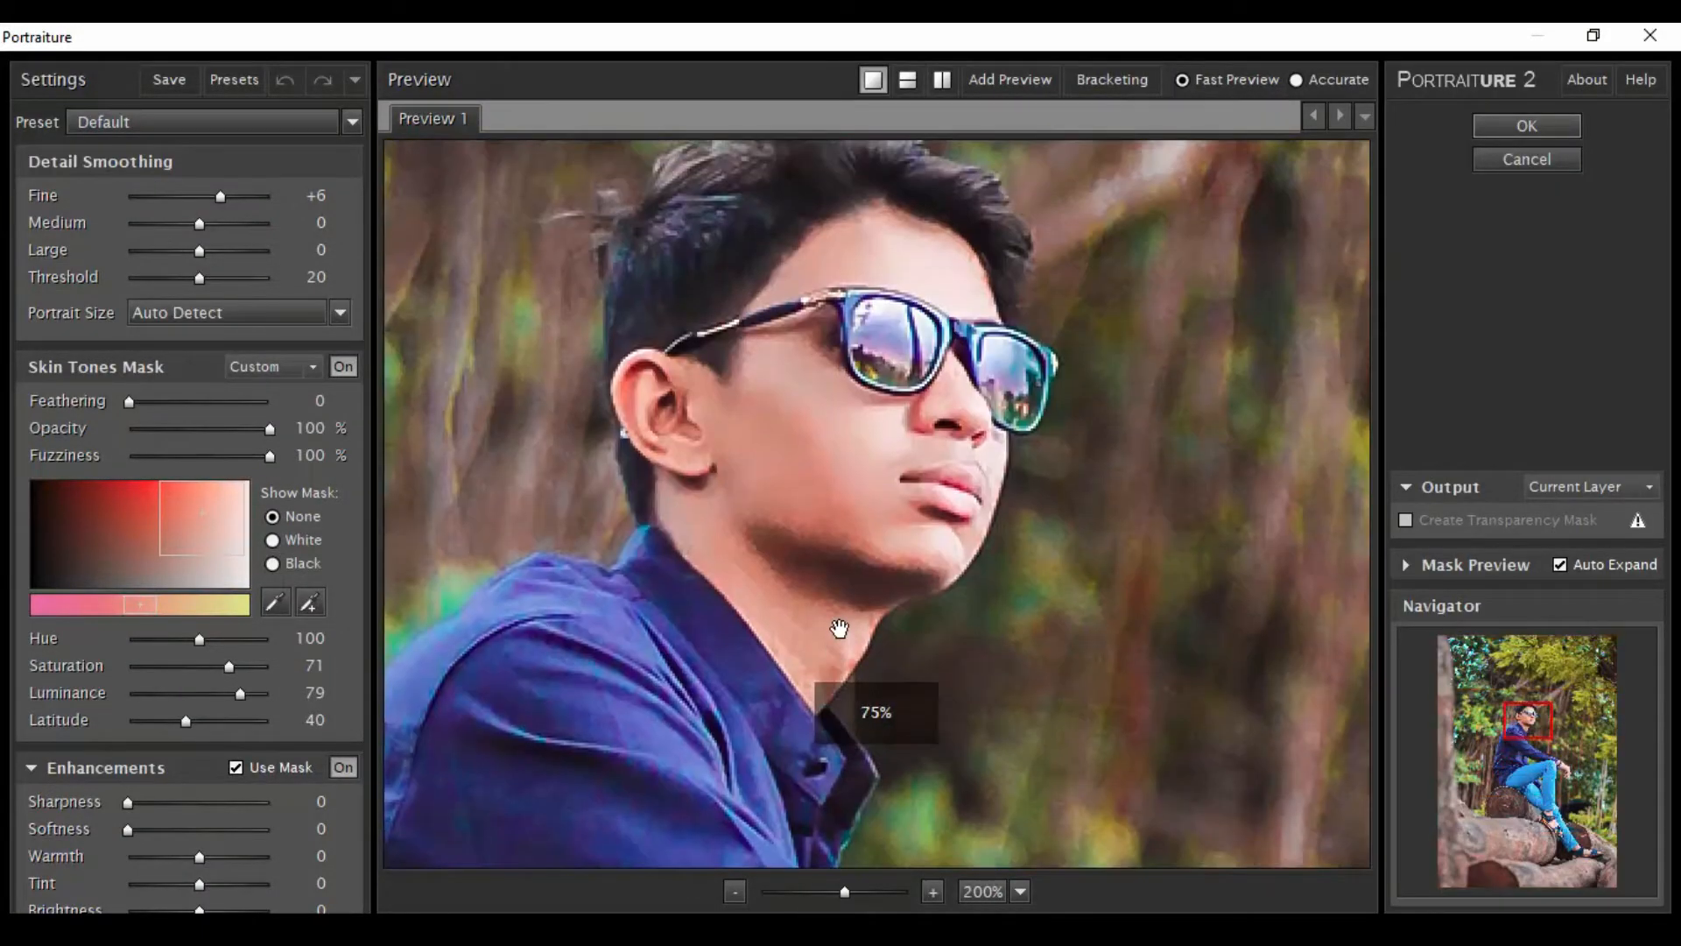
left_click(1528, 126)
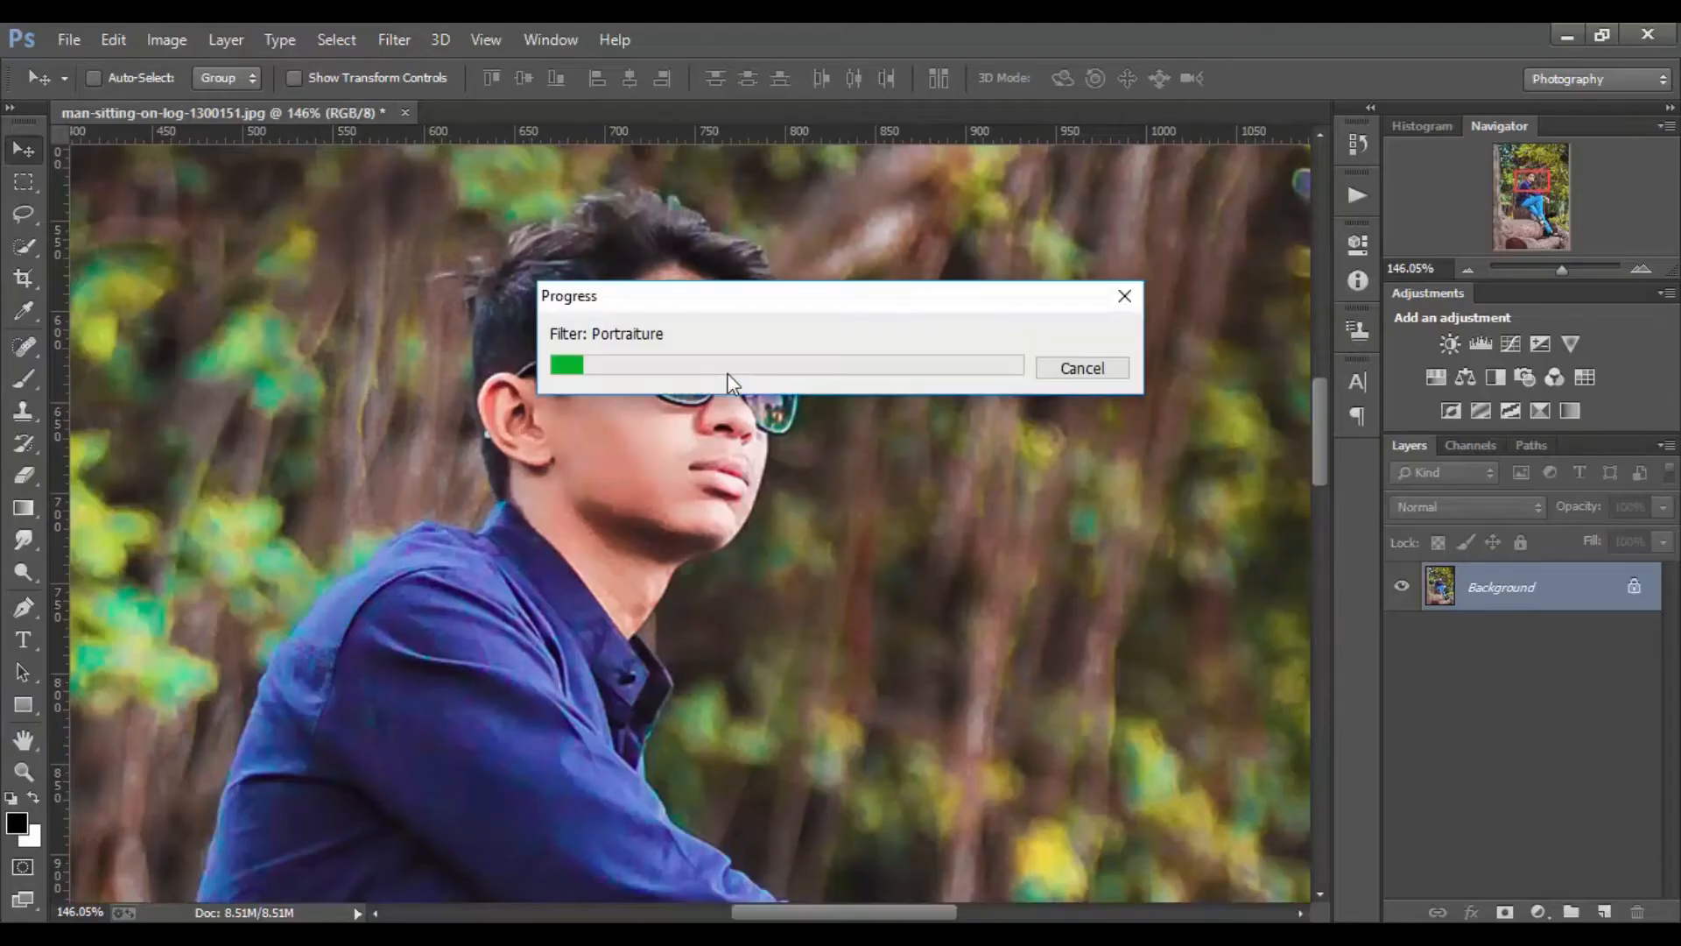
Step: Reduce the photo's noise with the Imagenomic Noiseware Professional filter at its Default settings
left_click(394, 39)
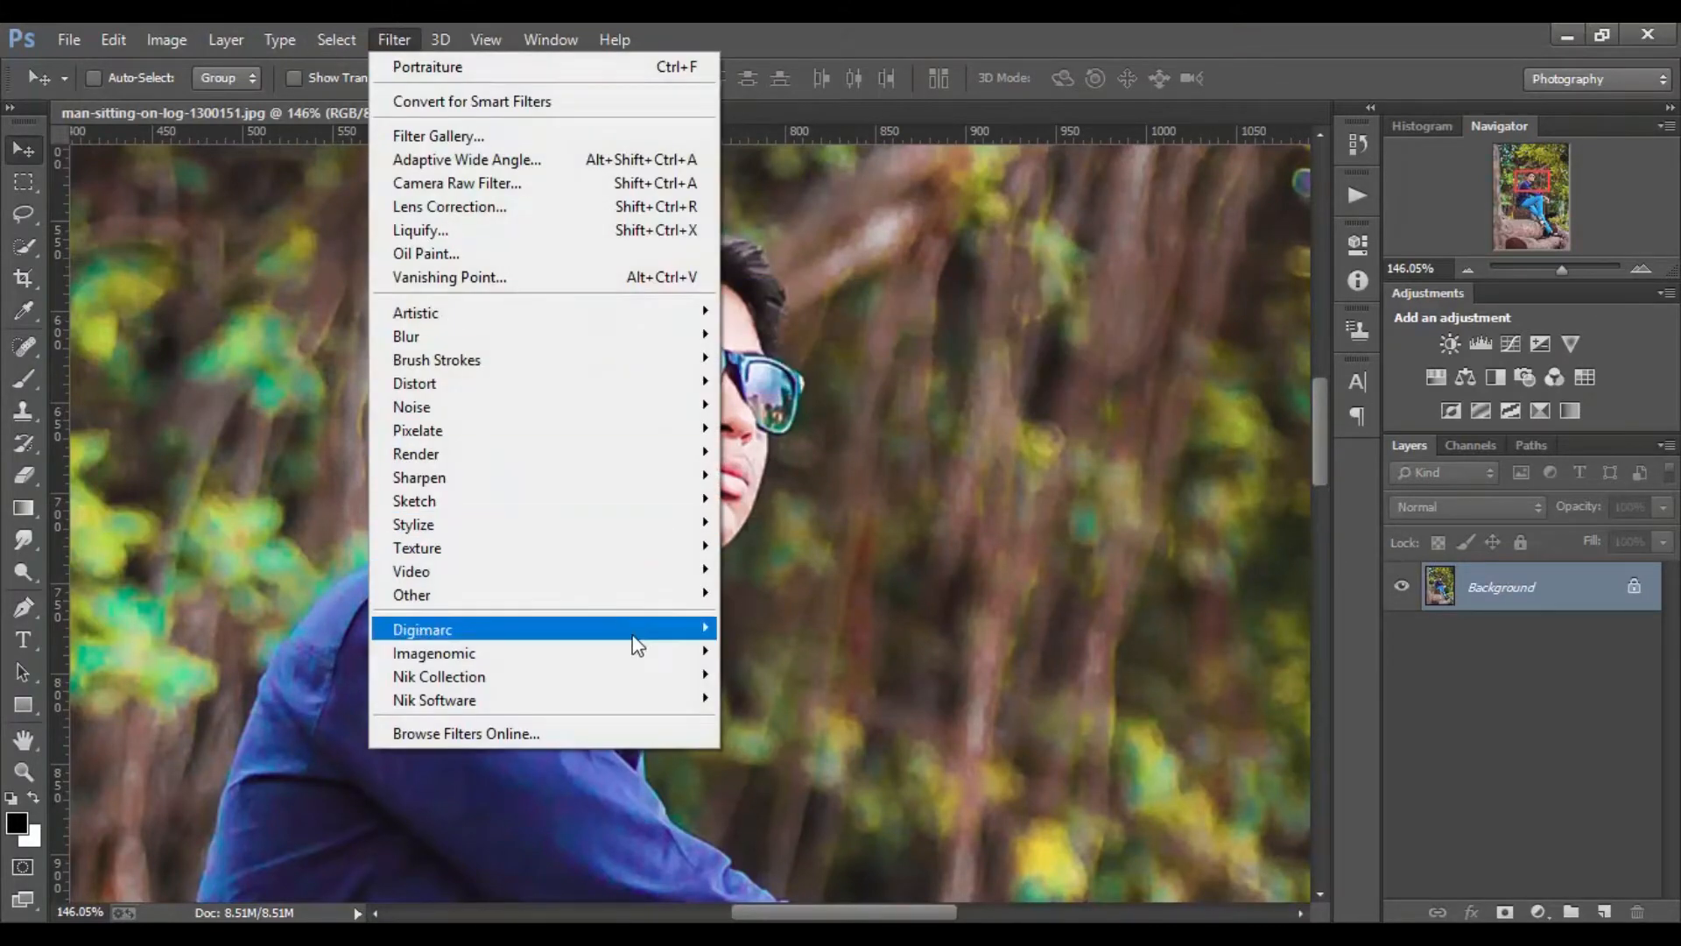
mouse_move(692, 652)
left_click(827, 646)
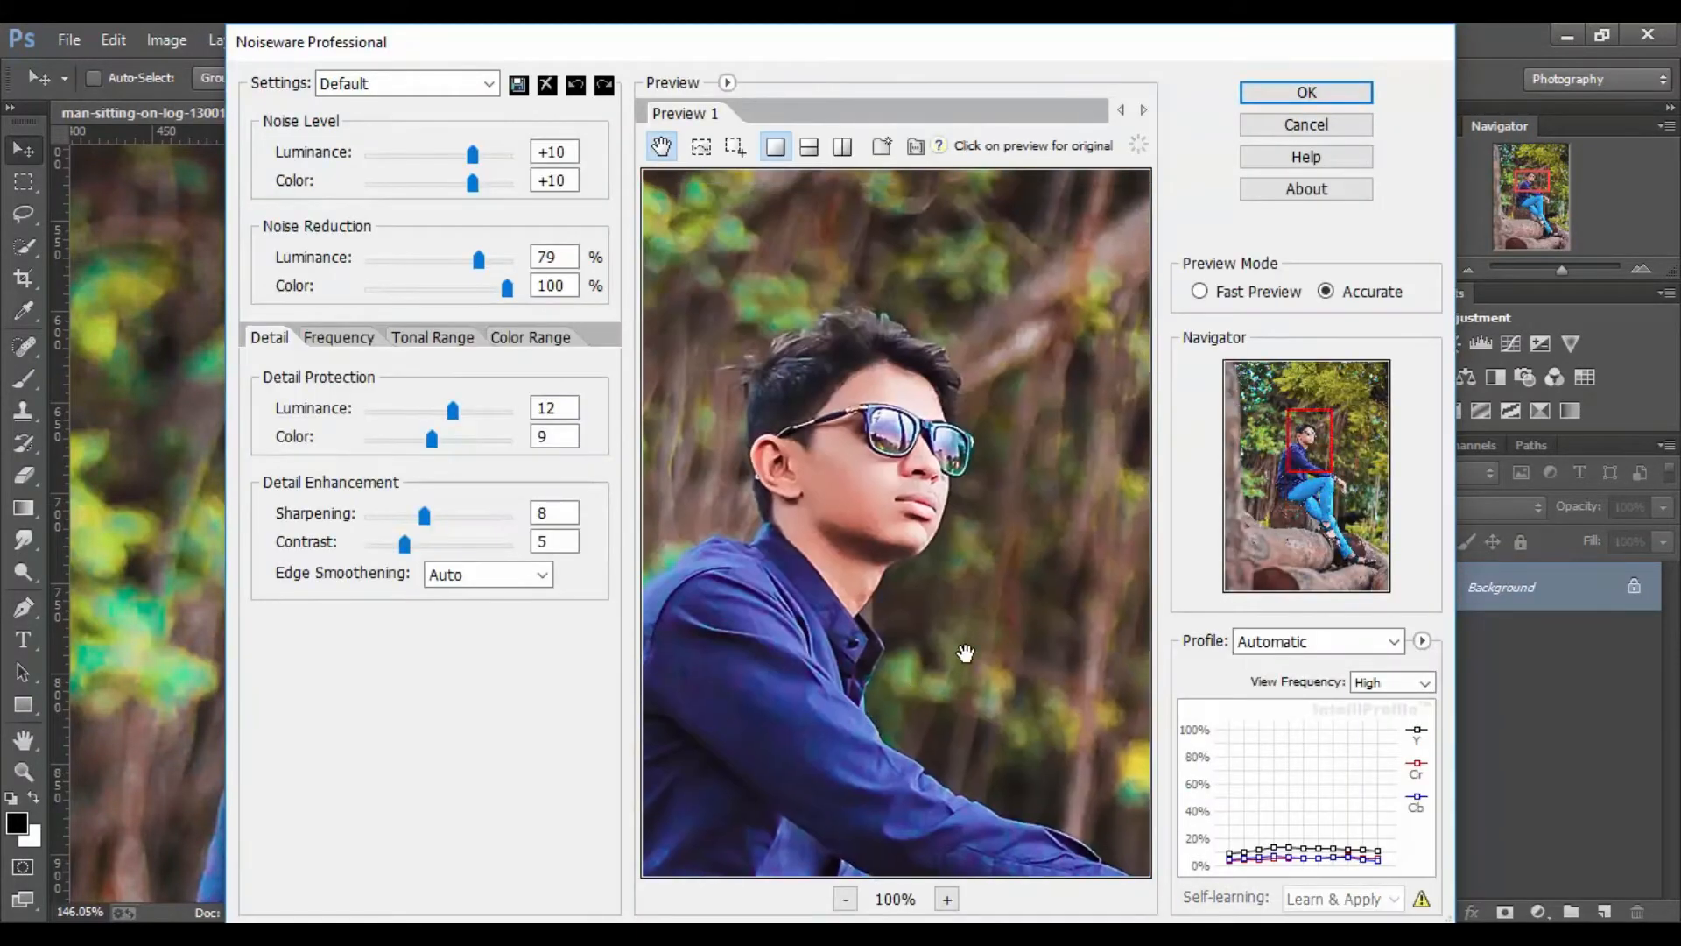
left_click(1306, 95)
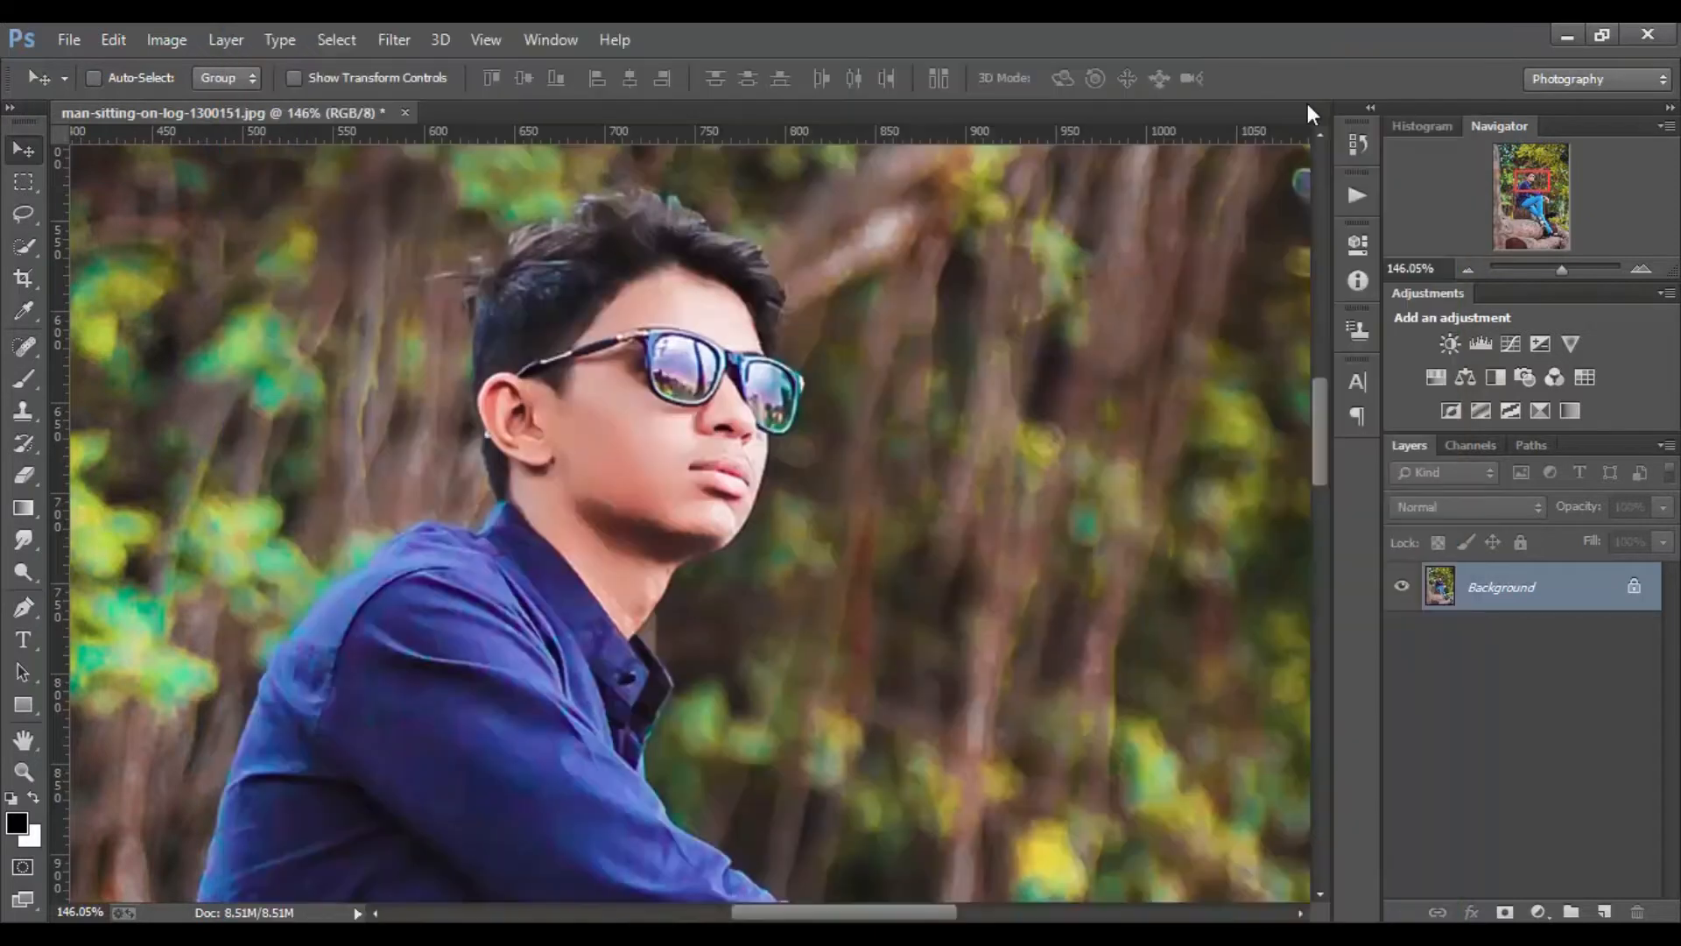
Step: Choose a 14 px brush tip for the Smudge tool and duplicate the Background layer
key("ctrl+0")
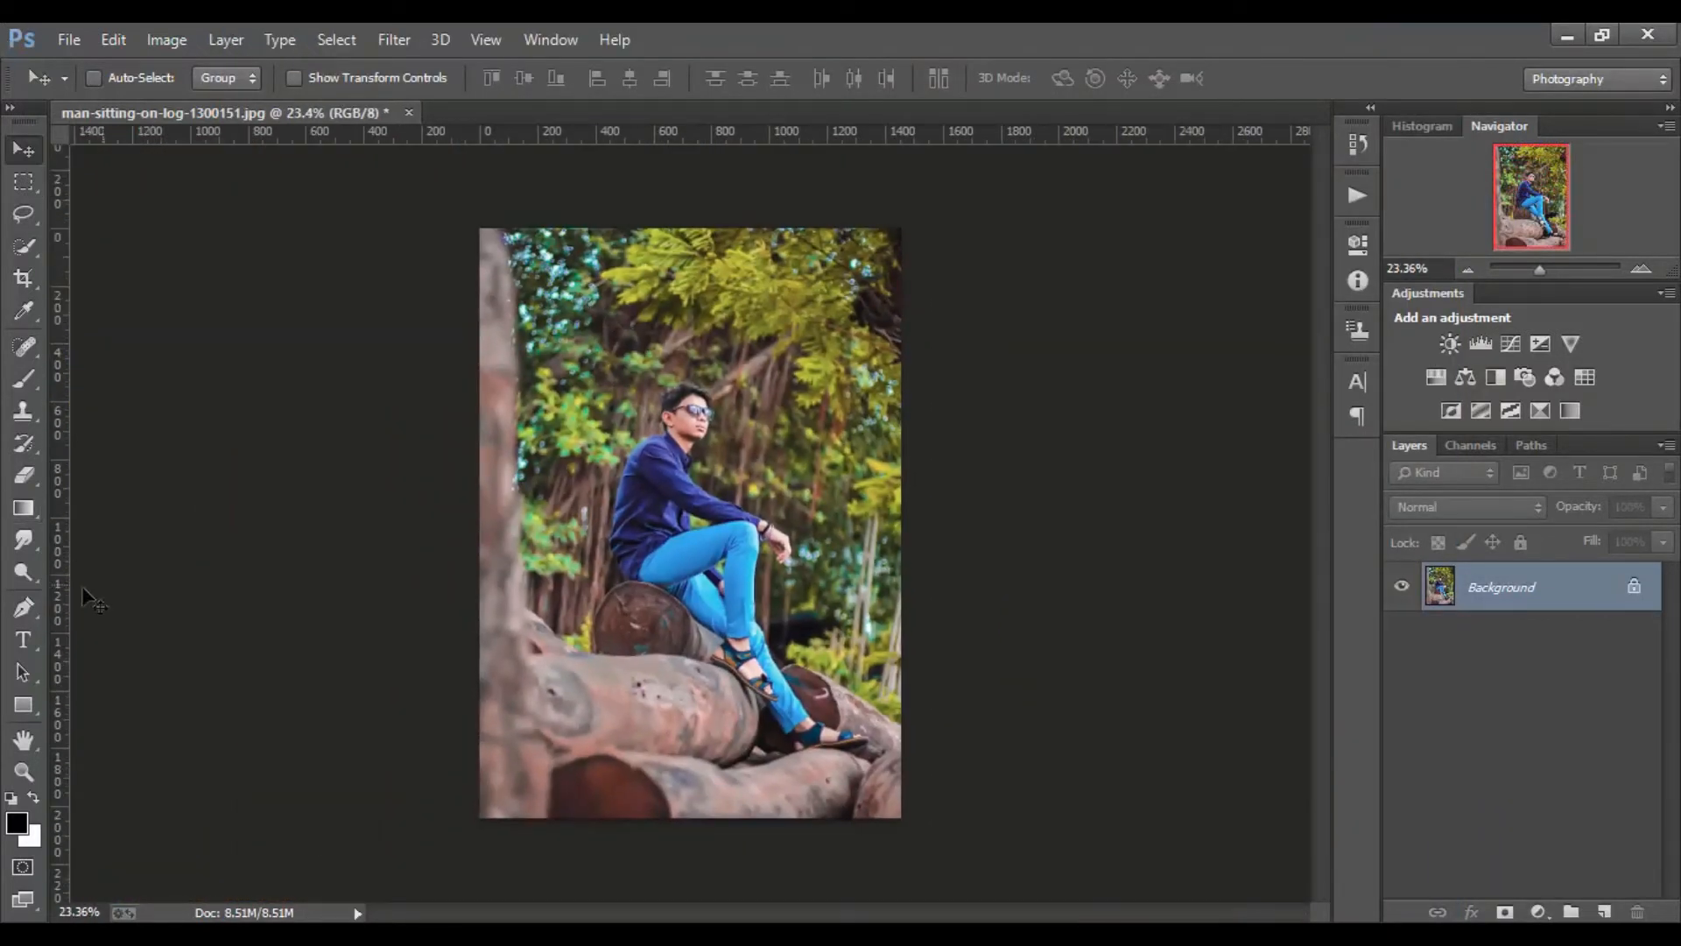
left_click(24, 540)
left_click(126, 78)
double_click(211, 388)
scroll(685, 391, "up", 19)
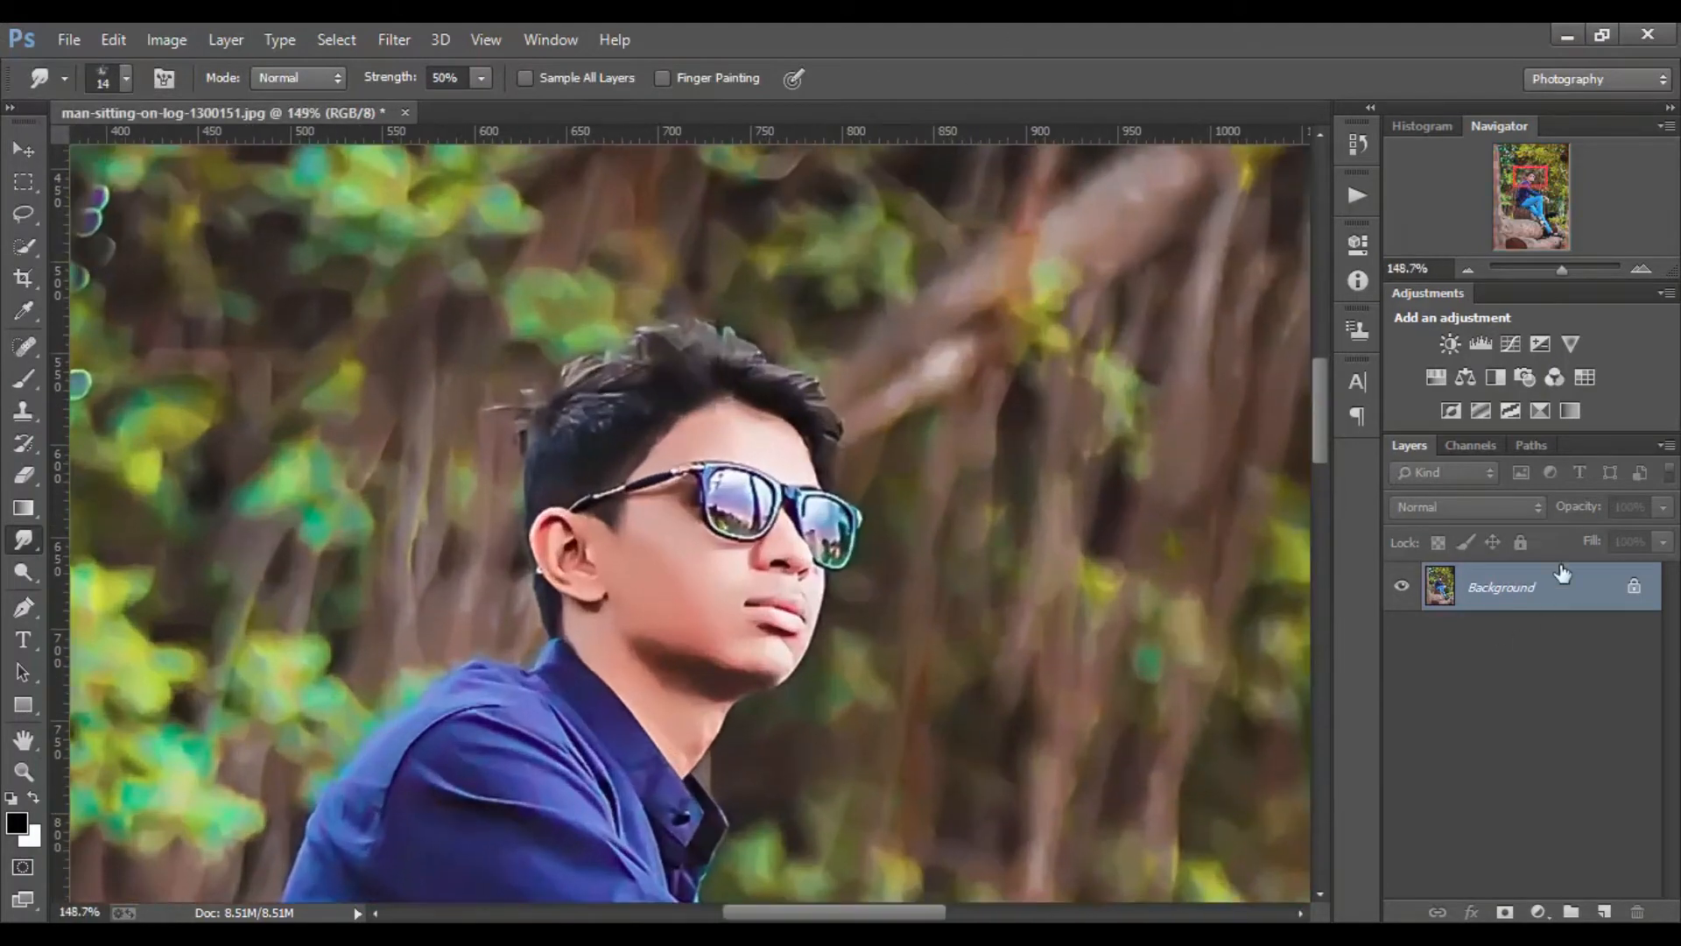
mouse_move(1567, 587)
left_mouse_down()
mouse_move(1588, 905)
mouse_move(1605, 911)
left_mouse_up()
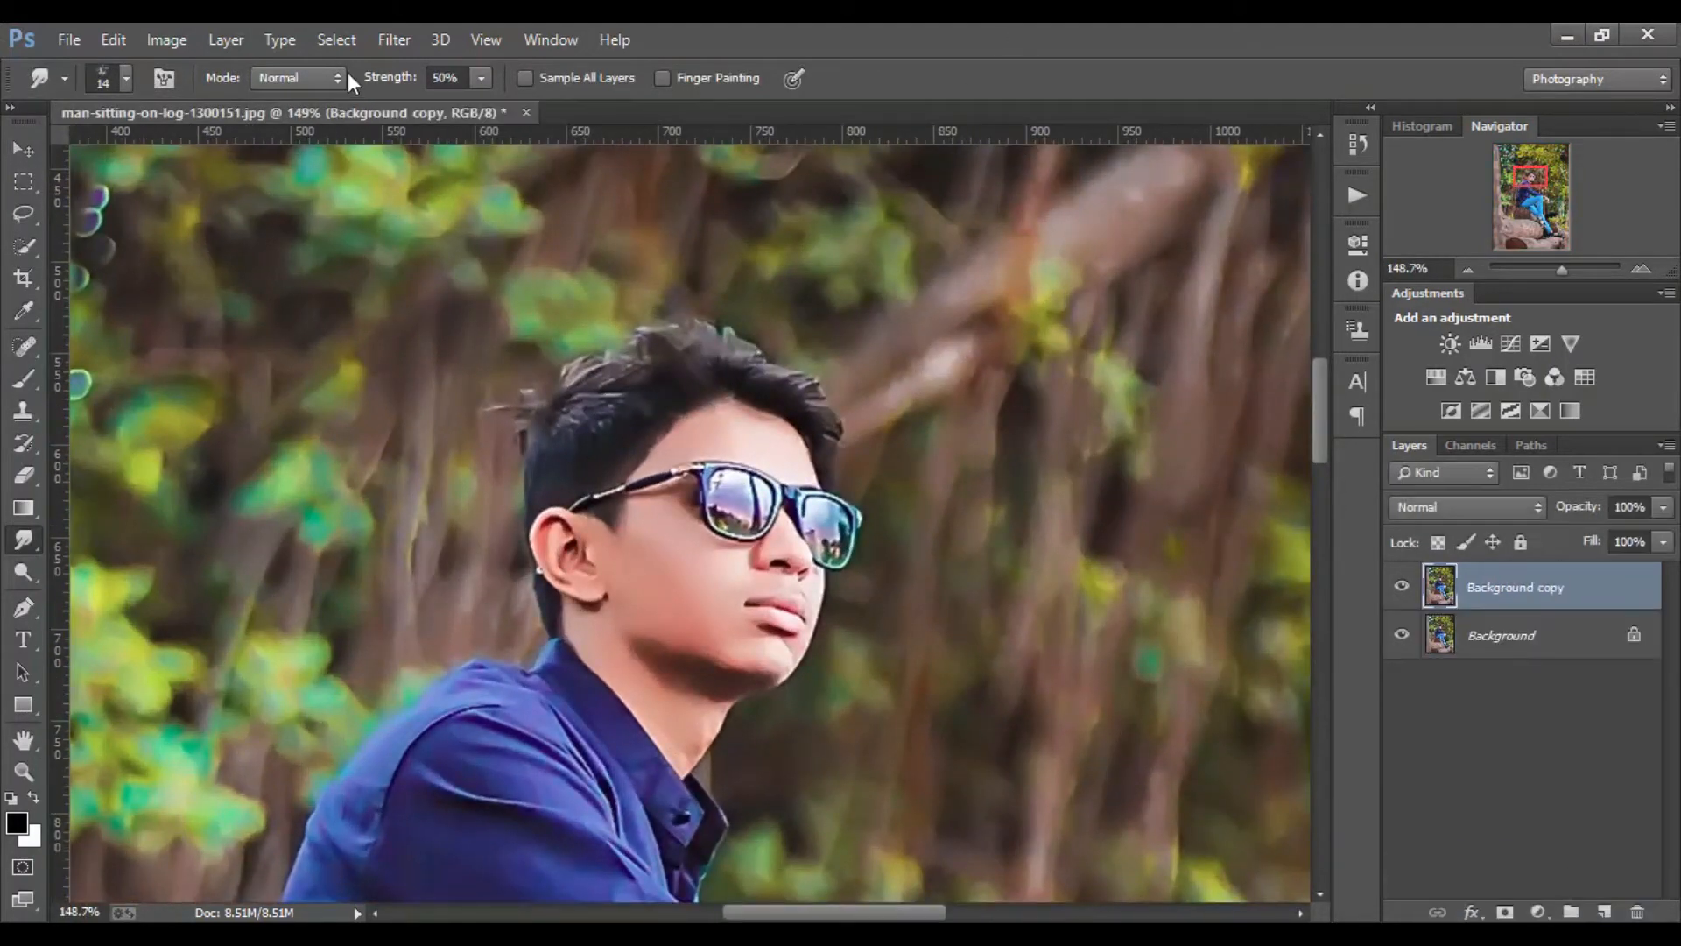
Step: Set the Smudge tool's strength to 79% and its brush size to 18 px for working on the hair
left_click_drag(479, 79, 515, 105)
left_click(968, 66)
scroll(714, 372, "up", 2)
right_click(720, 350, "alt")
scroll(714, 372, "up", 3)
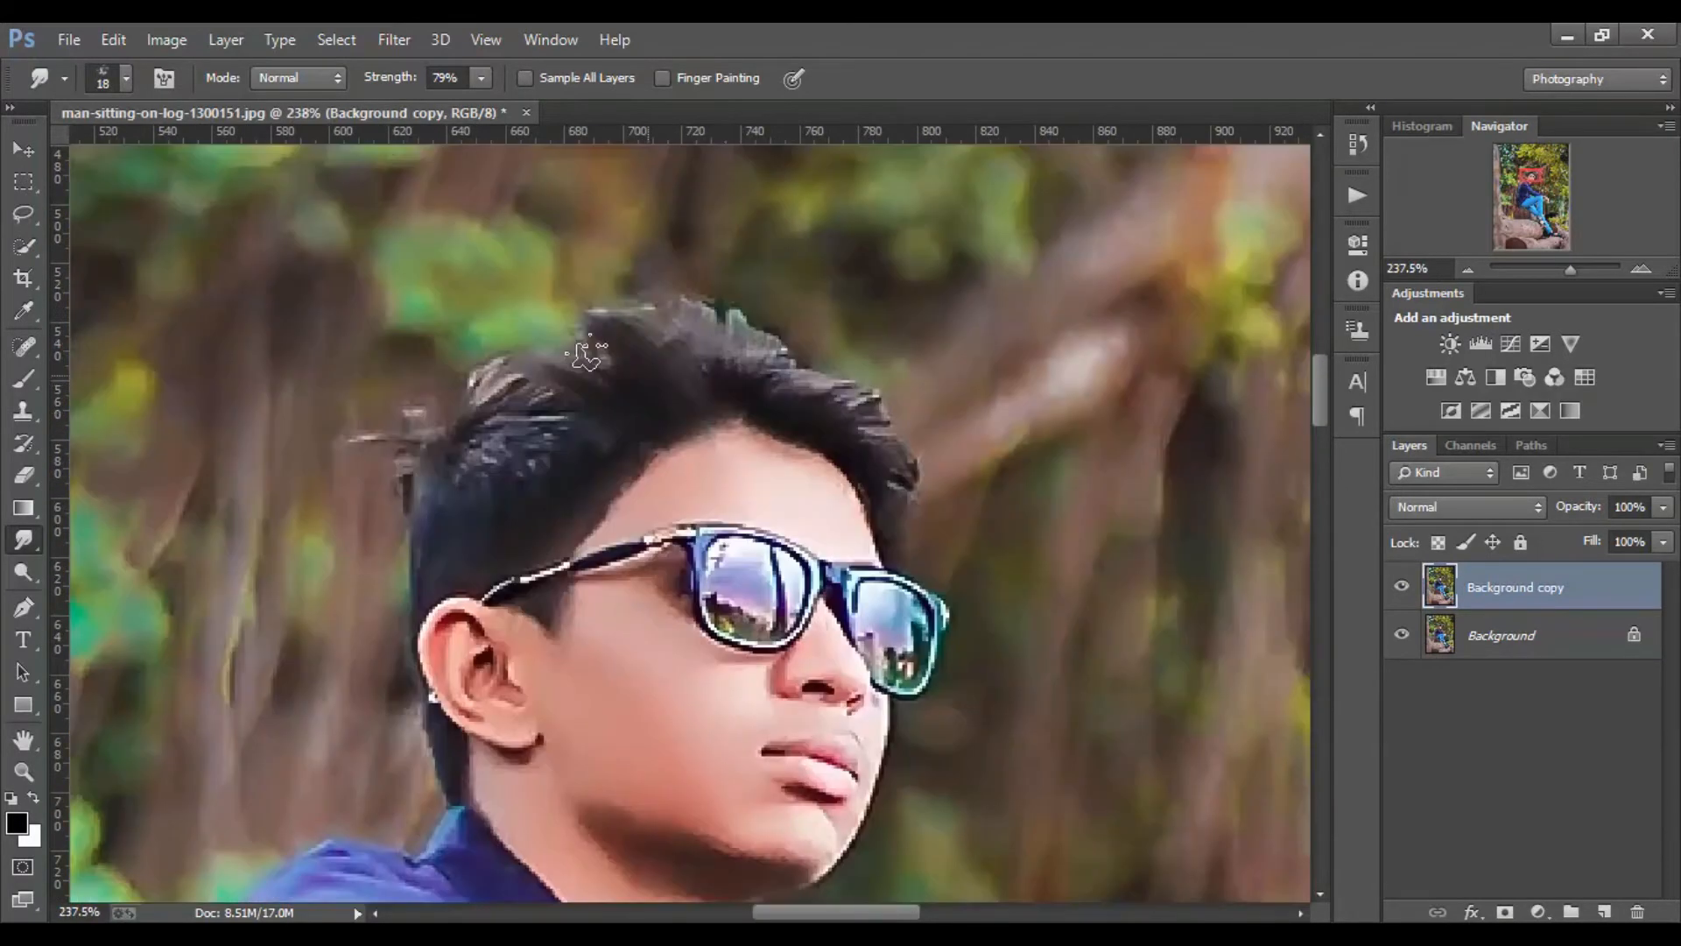
Step: Smudge the strands along the top of the man's hair into smooth streaks with the 18 px brush at 79% strength
mouse_move(760, 355)
left_mouse_down()
mouse_move(772, 404)
mouse_move(742, 362)
mouse_move(815, 358)
mouse_move(833, 404)
mouse_move(864, 408)
mouse_move(747, 364)
left_mouse_up()
scroll(679, 350, "down", 5)
scroll(759, 322, "up", 5)
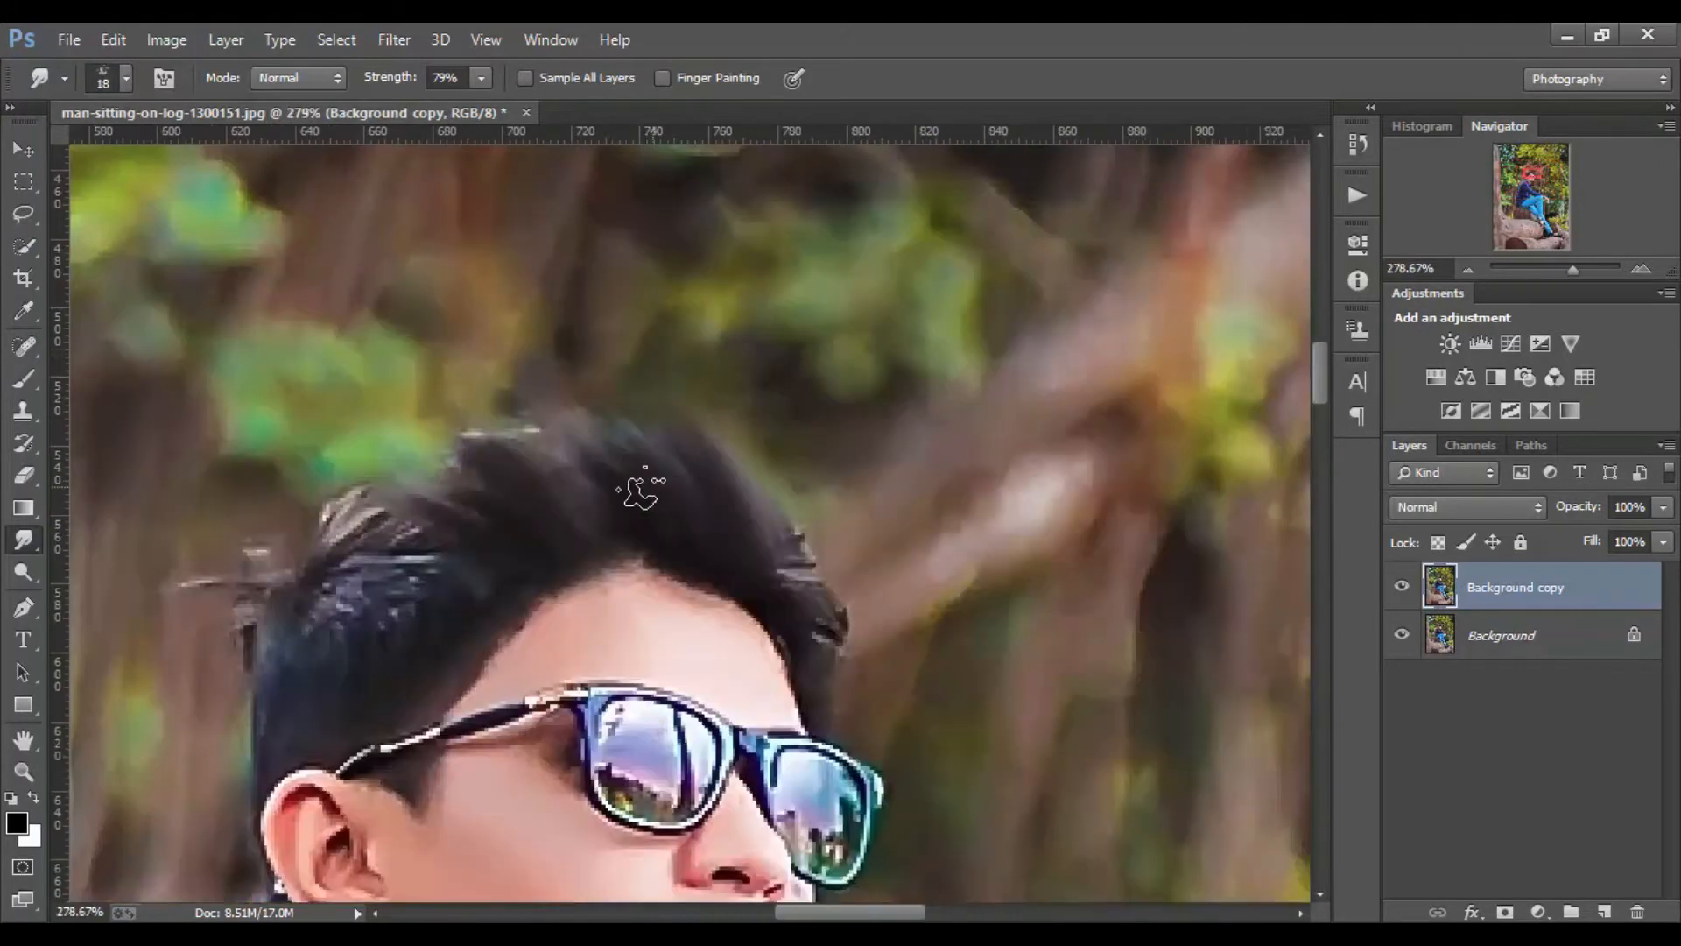
mouse_move(785, 581)
left_mouse_down()
mouse_move(837, 570)
mouse_move(813, 600)
mouse_move(770, 581)
left_mouse_up()
scroll(457, 516, "down", 7)
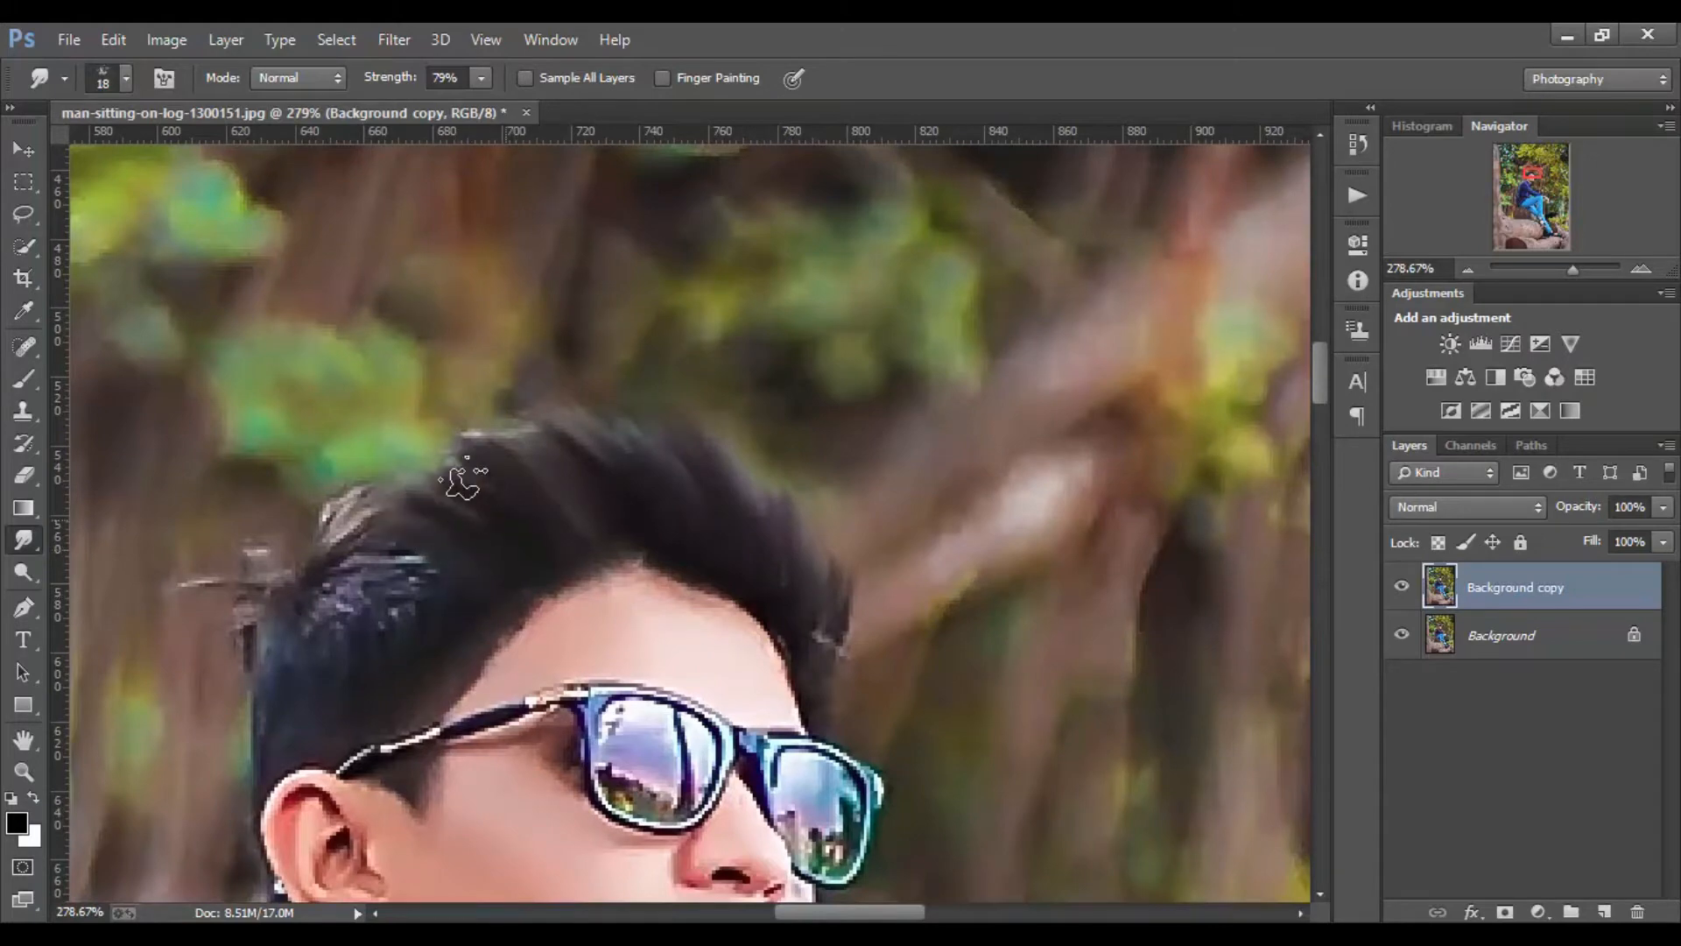
scroll(652, 364, "up", 5)
scroll(654, 365, "up", 8)
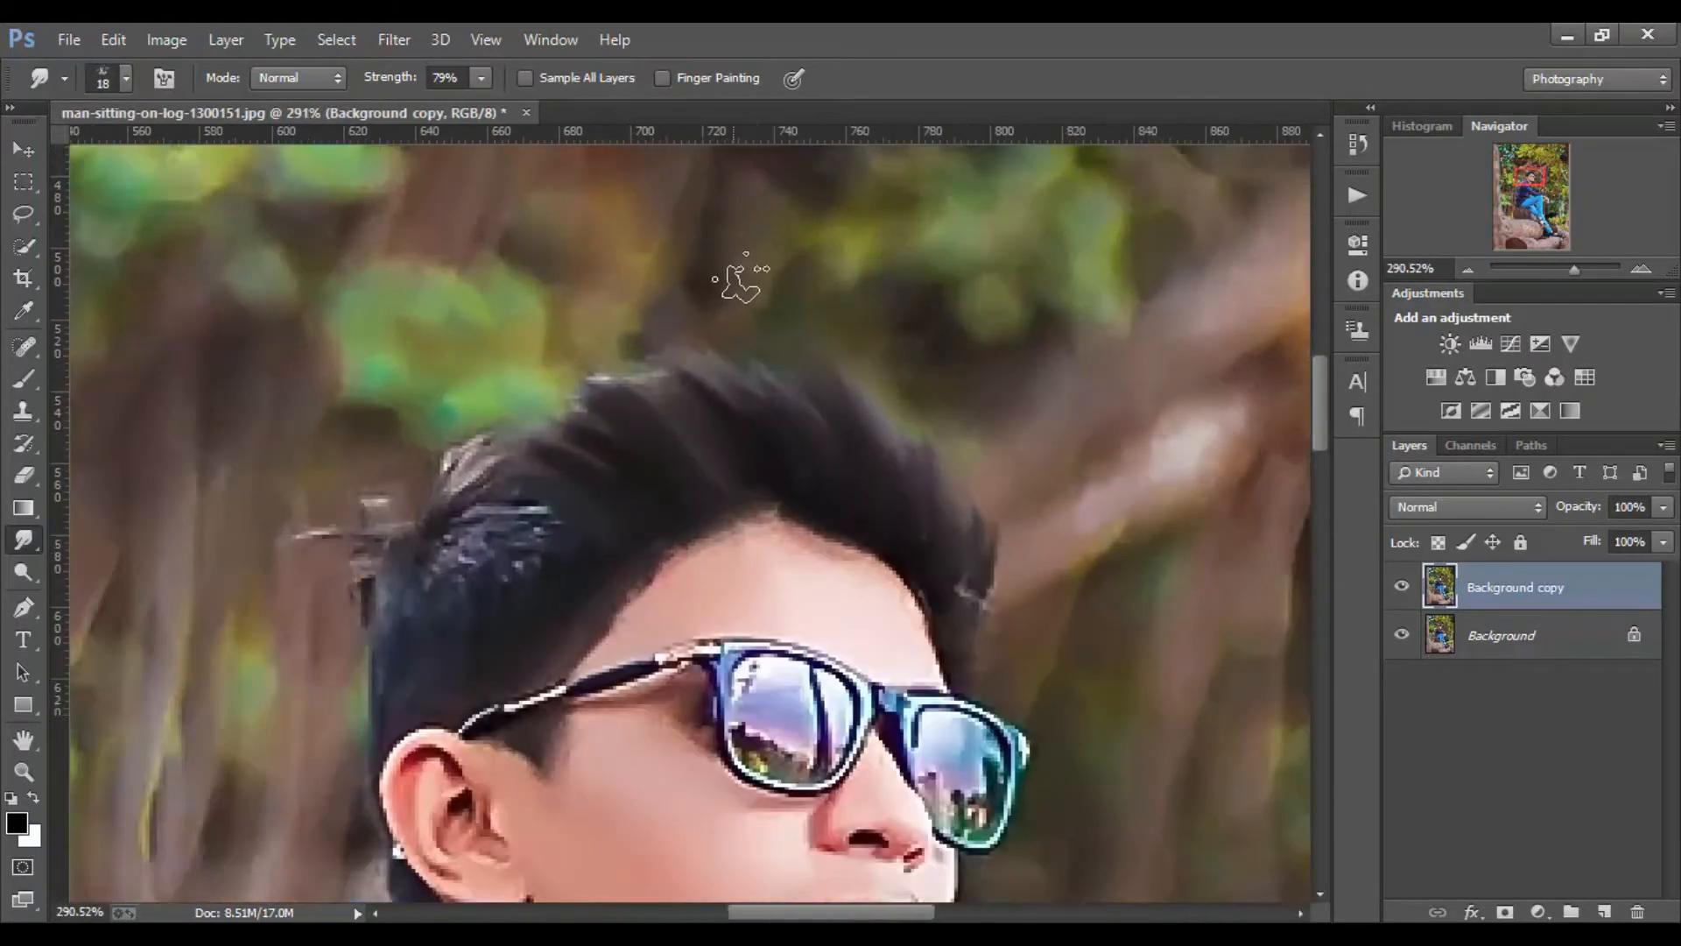
Step: Smudge the crown and front hair edge outward into backswept strands with a 13 px brush at 86% strength
right_click(737, 286, "alt")
left_click(482, 80)
left_click(481, 103)
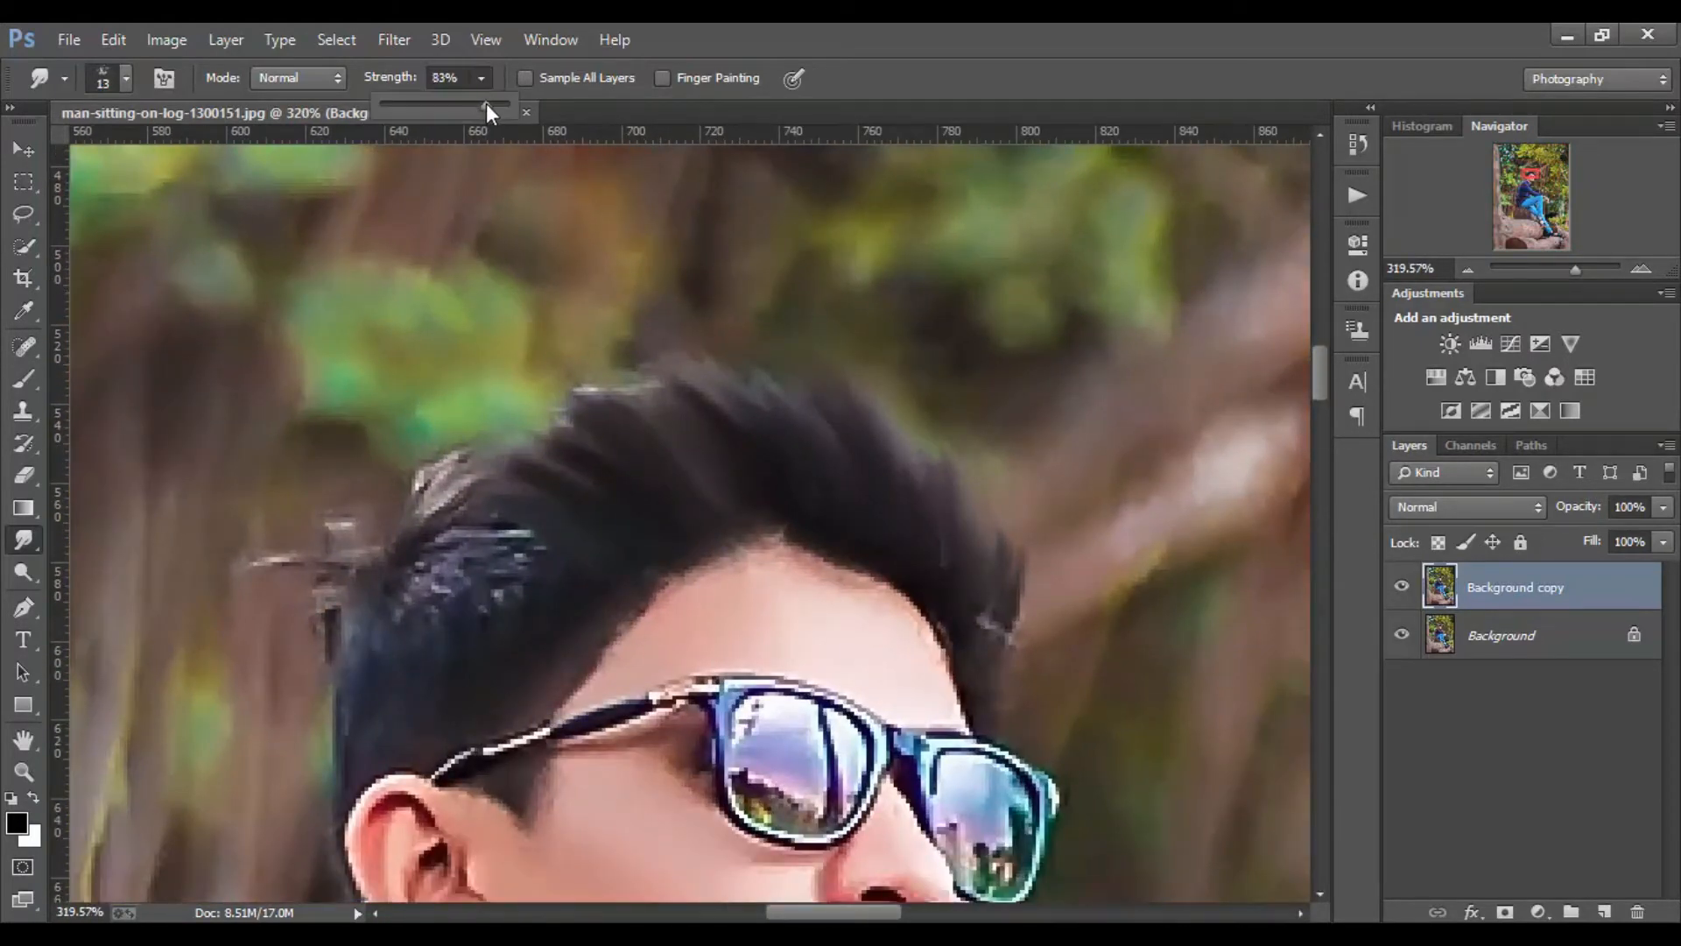
left_click_drag(486, 104, 491, 103)
left_click(980, 50)
left_click_drag(823, 435, 738, 370)
mouse_move(738, 408)
left_mouse_down()
mouse_move(653, 357)
mouse_move(581, 361)
left_mouse_up()
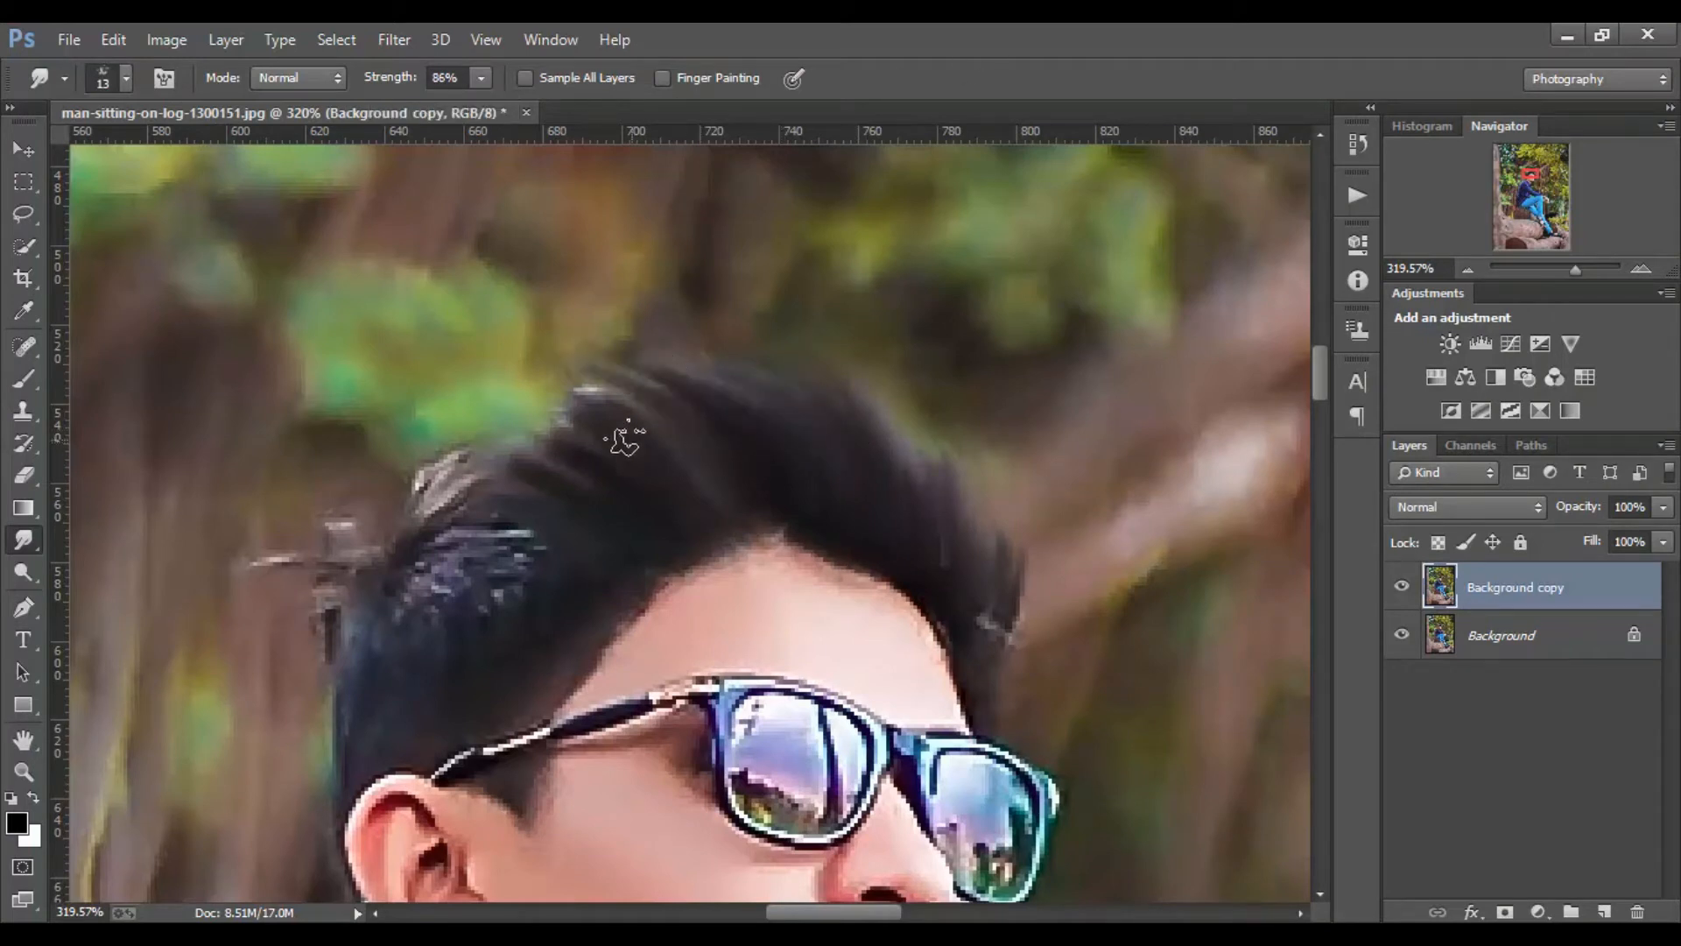
left_click_drag(624, 441, 518, 388)
mouse_move(580, 457)
left_mouse_down()
mouse_move(515, 420)
mouse_move(492, 433)
left_mouse_up()
mouse_move(538, 497)
left_mouse_down()
mouse_move(464, 445)
mouse_move(496, 427)
left_mouse_up()
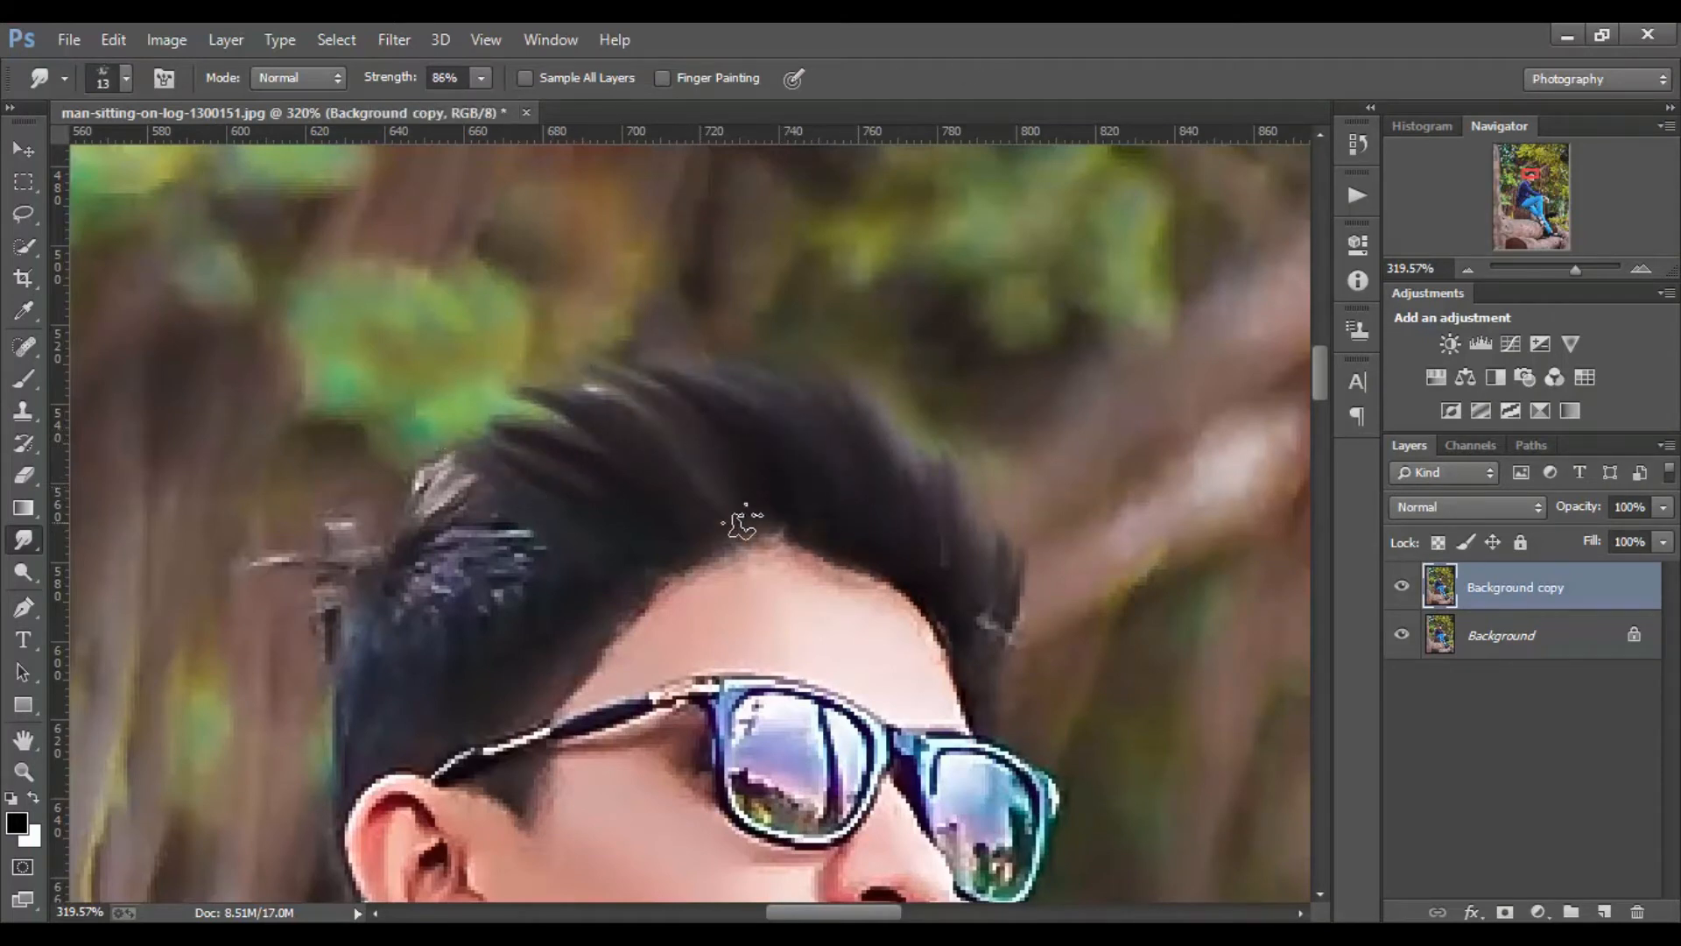
mouse_move(988, 563)
left_mouse_down()
mouse_move(963, 477)
mouse_move(889, 425)
left_mouse_up()
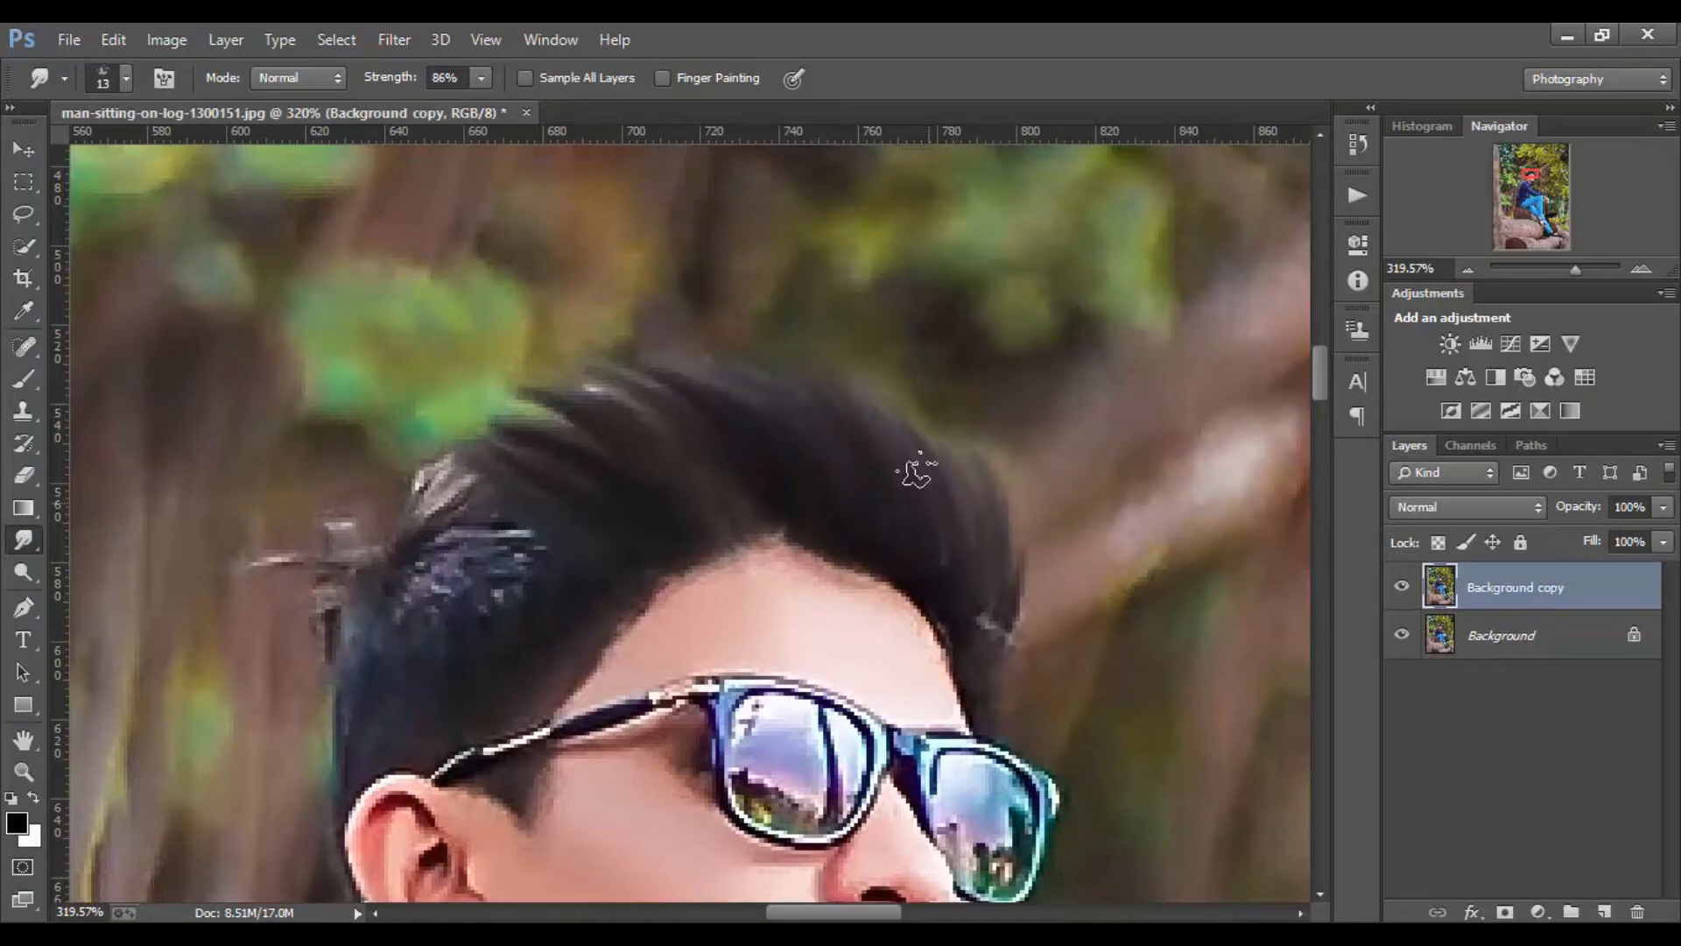
mouse_move(1009, 595)
left_mouse_down()
mouse_move(998, 494)
mouse_move(915, 425)
left_mouse_up()
Step: Smudge the stray light hairs at the back of the crown, then smudge near the hairline with a 3 px brush
scroll(738, 352, "down", 5)
scroll(737, 352, "down", 8)
scroll(520, 522, "up", 10)
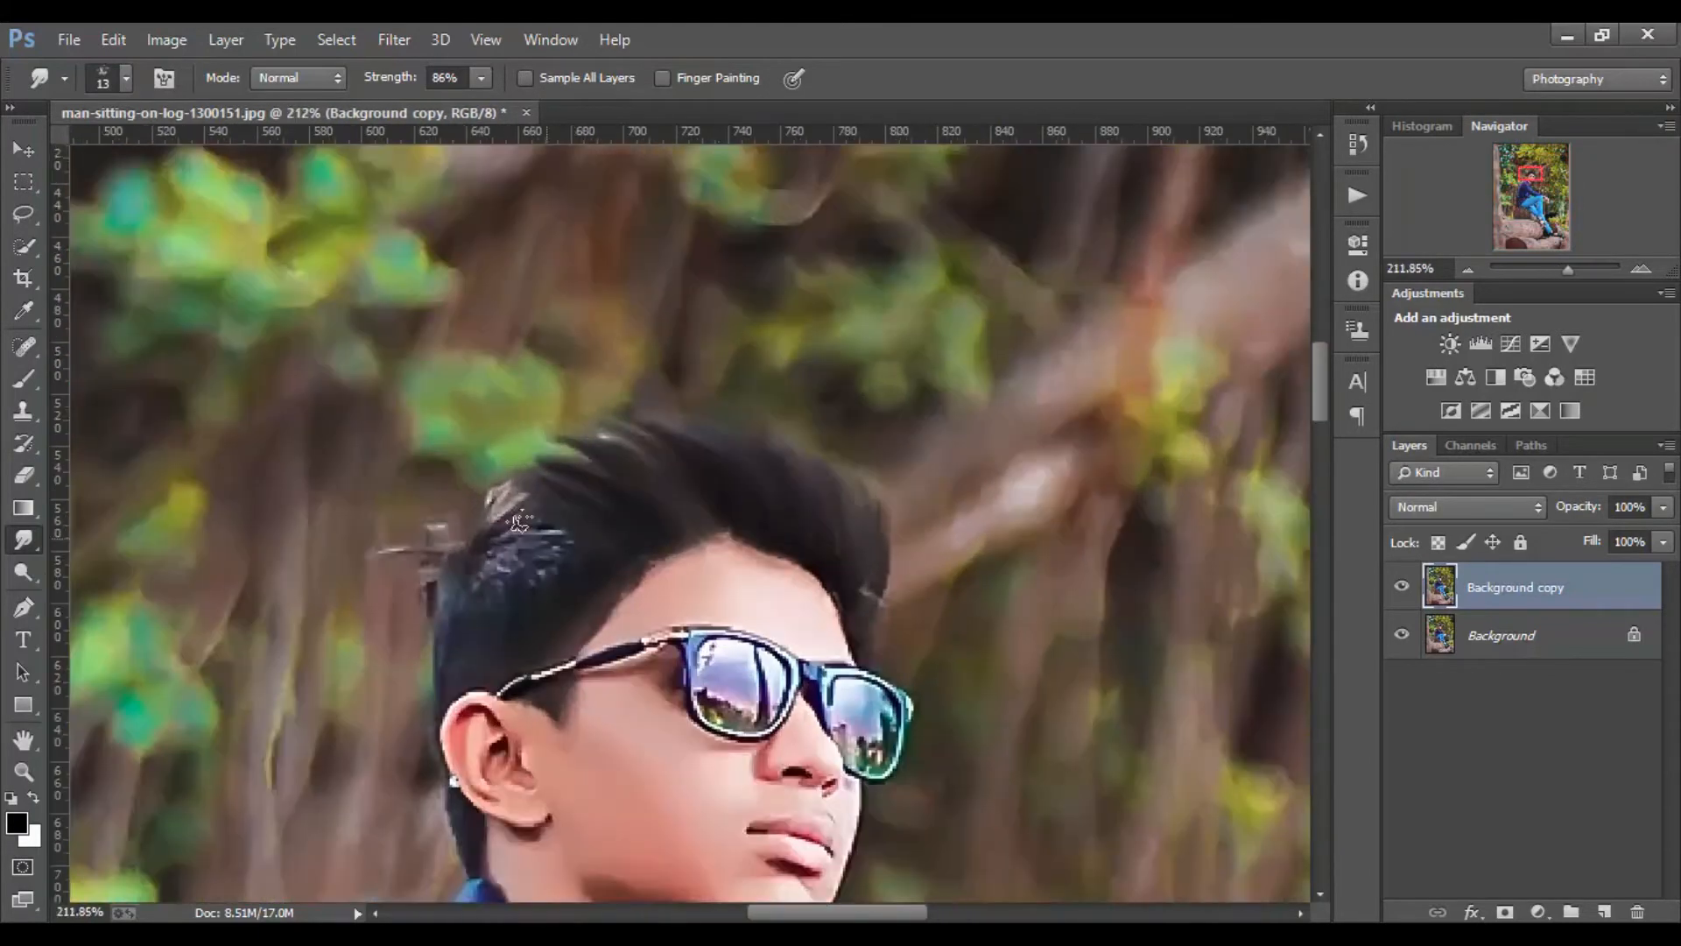
scroll(519, 522, "up", 4)
mouse_move(512, 526)
left_mouse_down()
mouse_move(493, 445)
mouse_move(517, 460)
mouse_move(480, 560)
mouse_move(473, 534)
left_mouse_up()
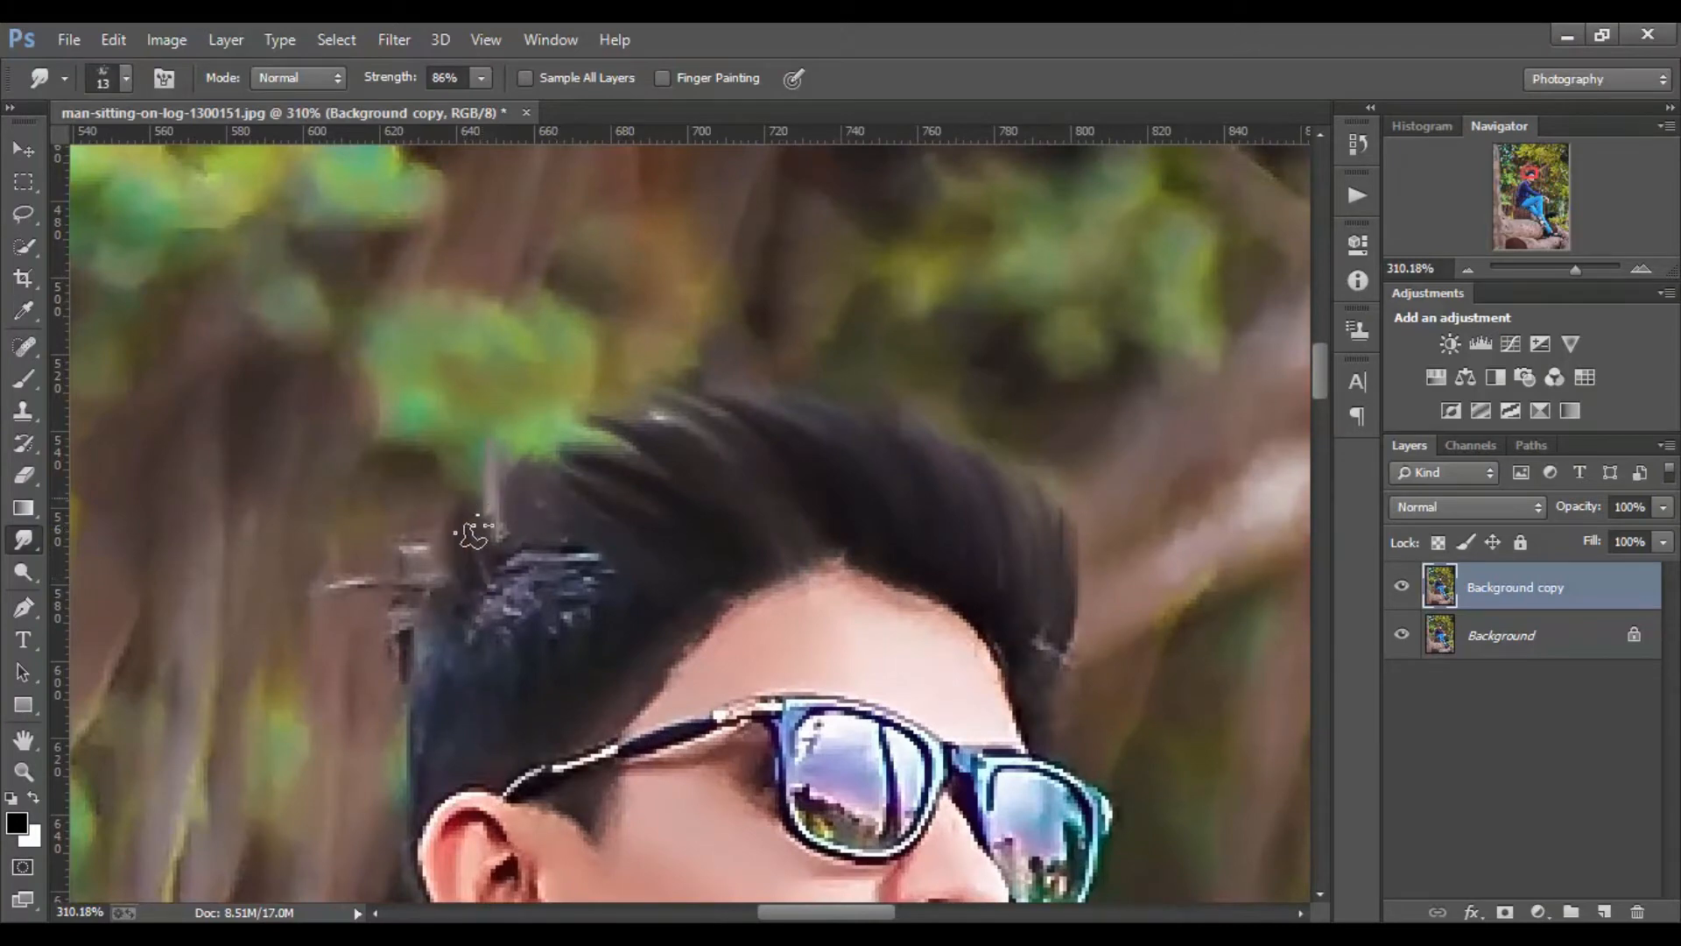
mouse_move(501, 455)
left_mouse_down()
mouse_move(514, 476)
mouse_move(612, 431)
mouse_move(543, 442)
mouse_move(754, 423)
left_mouse_up()
scroll(793, 420, "down", 4)
scroll(784, 534, "up", 7)
left_click_drag(754, 567, 622, 562)
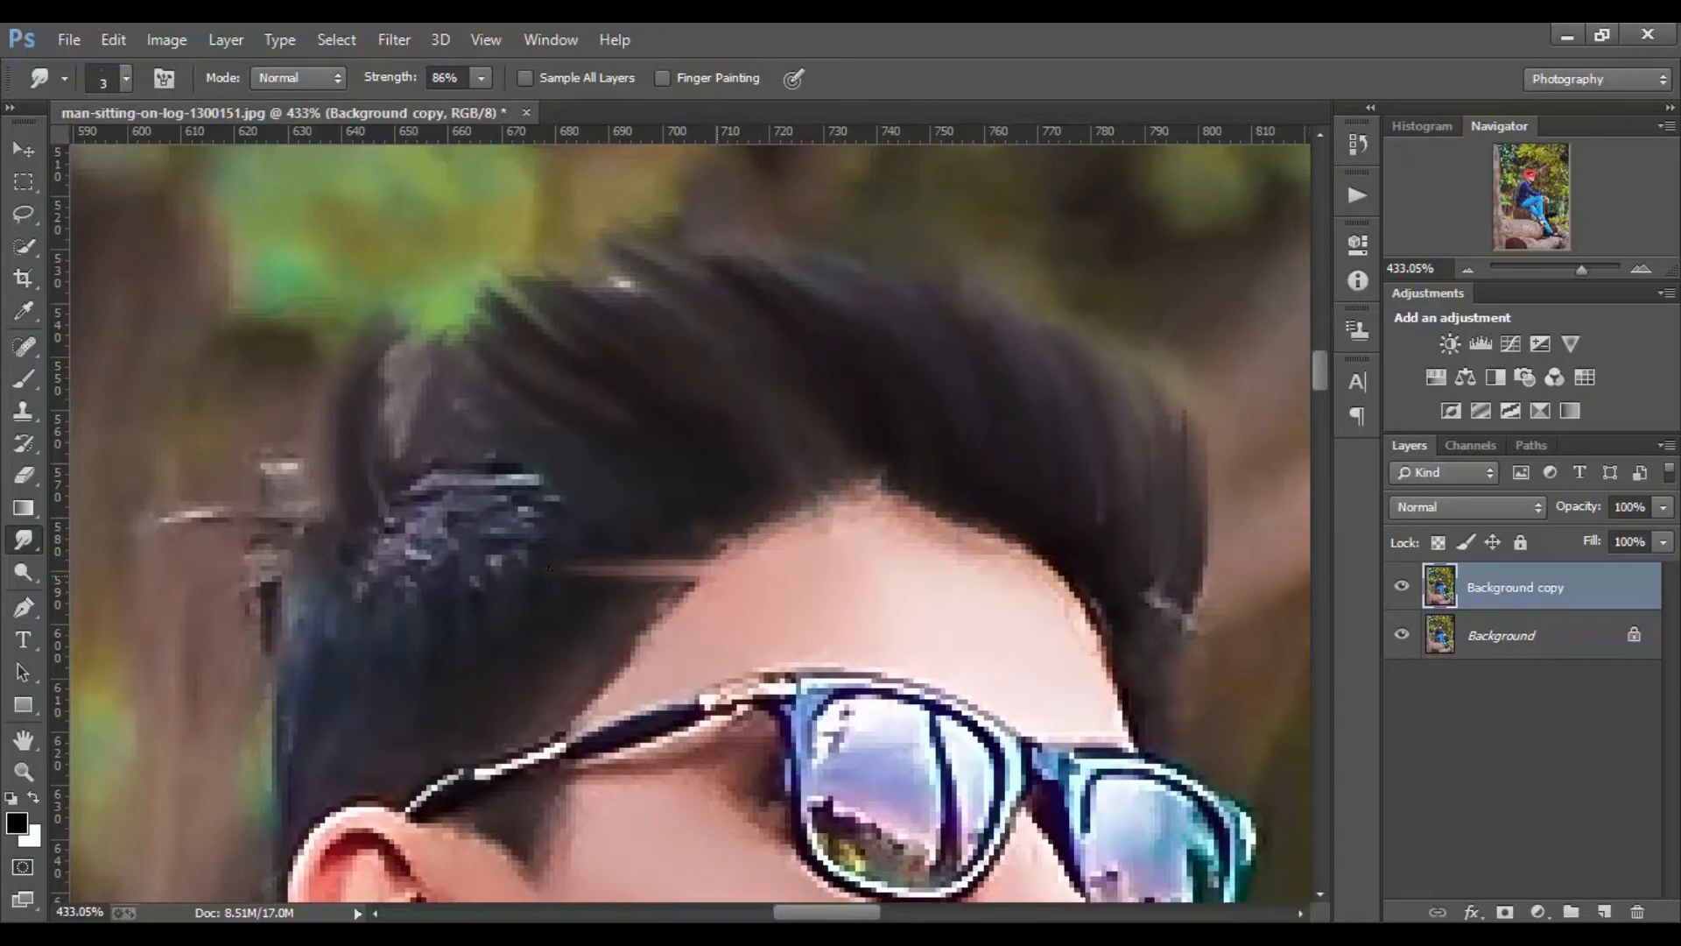
Step: Compare the photo with and without the Background copy layer, and merge that layer down into Background
scroll(524, 467, "down", 20)
scroll(488, 334, "up", 3)
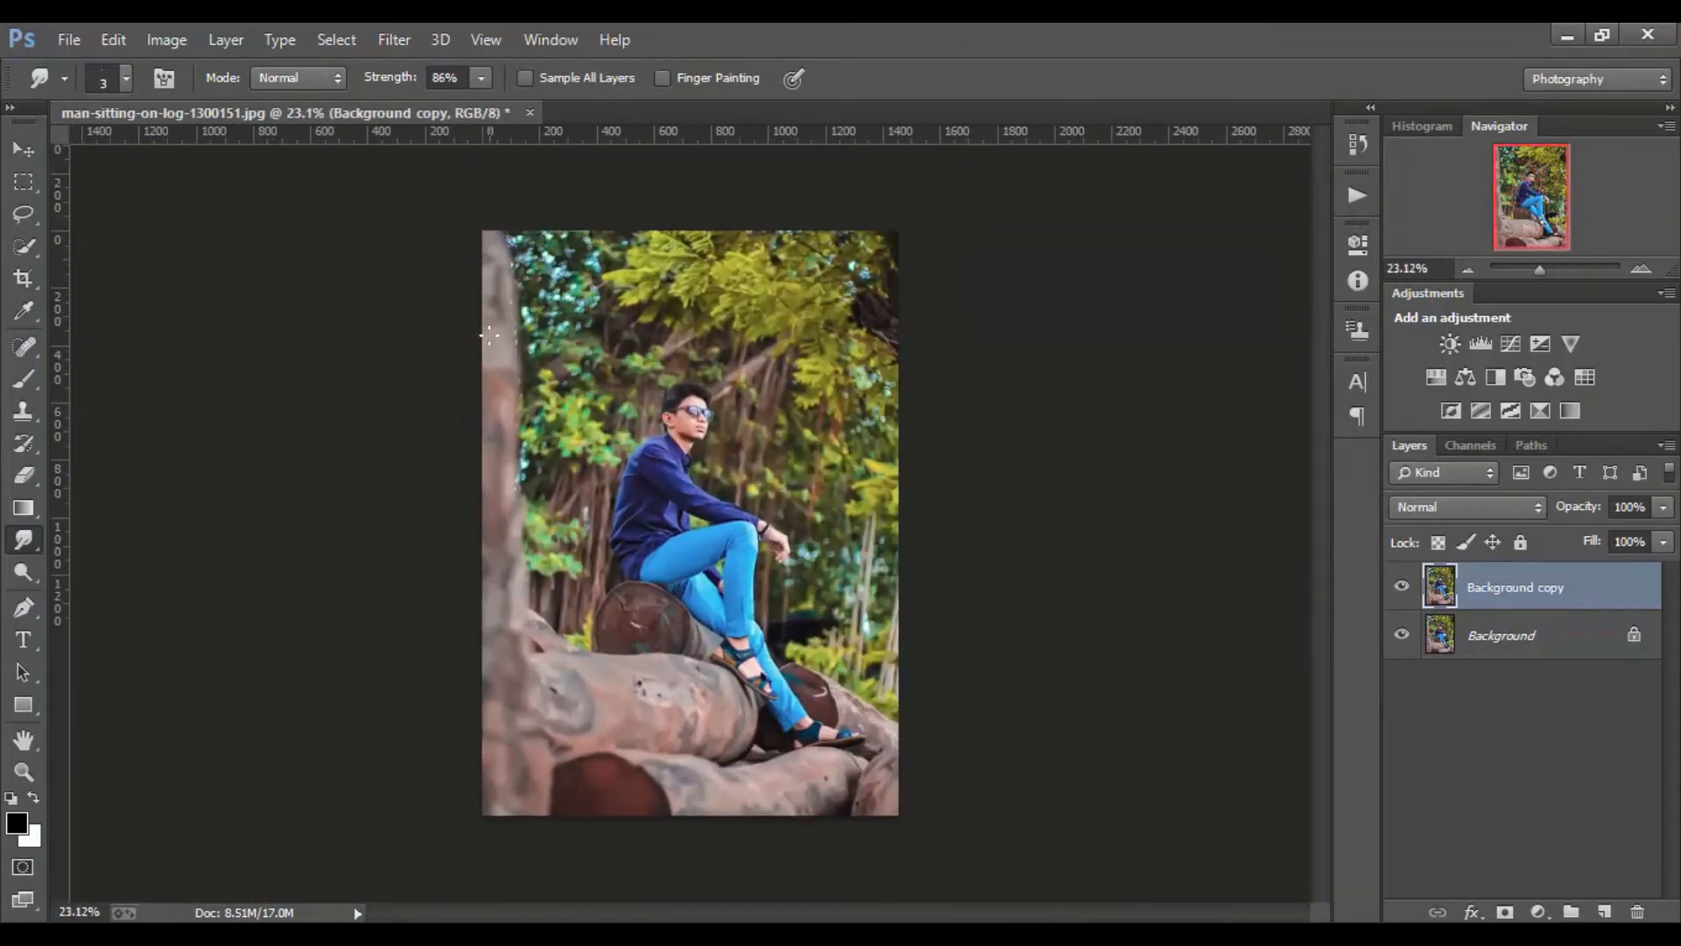
left_click(1400, 583)
left_click(1399, 583)
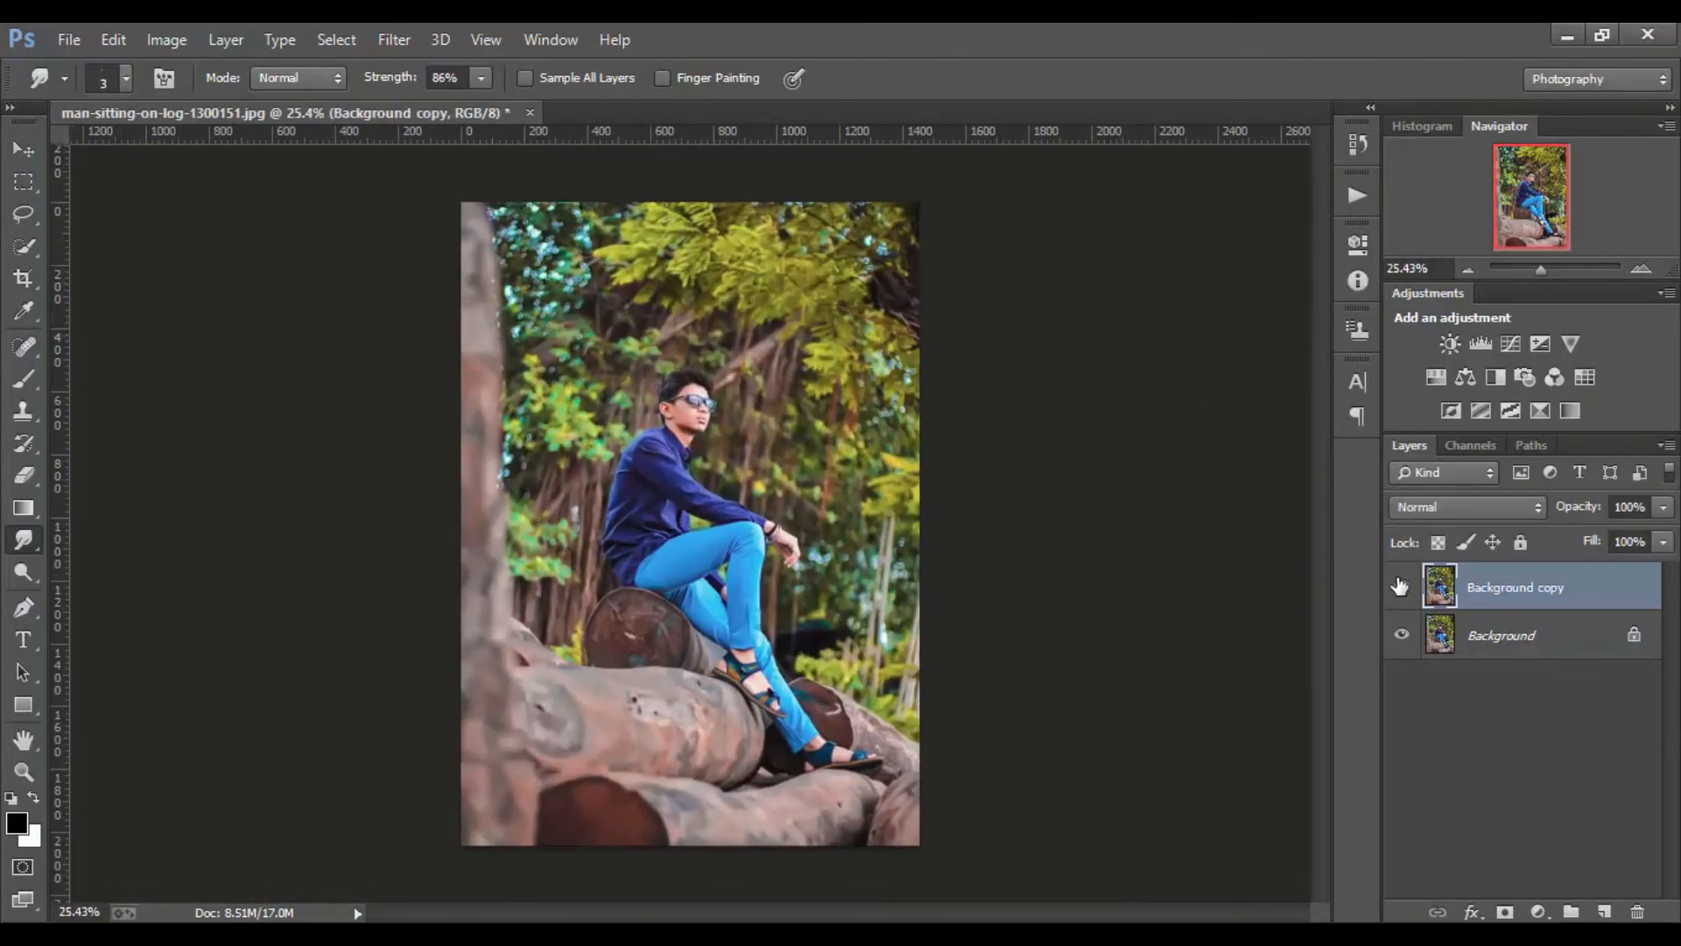
scroll(596, 307, "up", 3)
scroll(613, 324, "down", 4)
right_click(1566, 587)
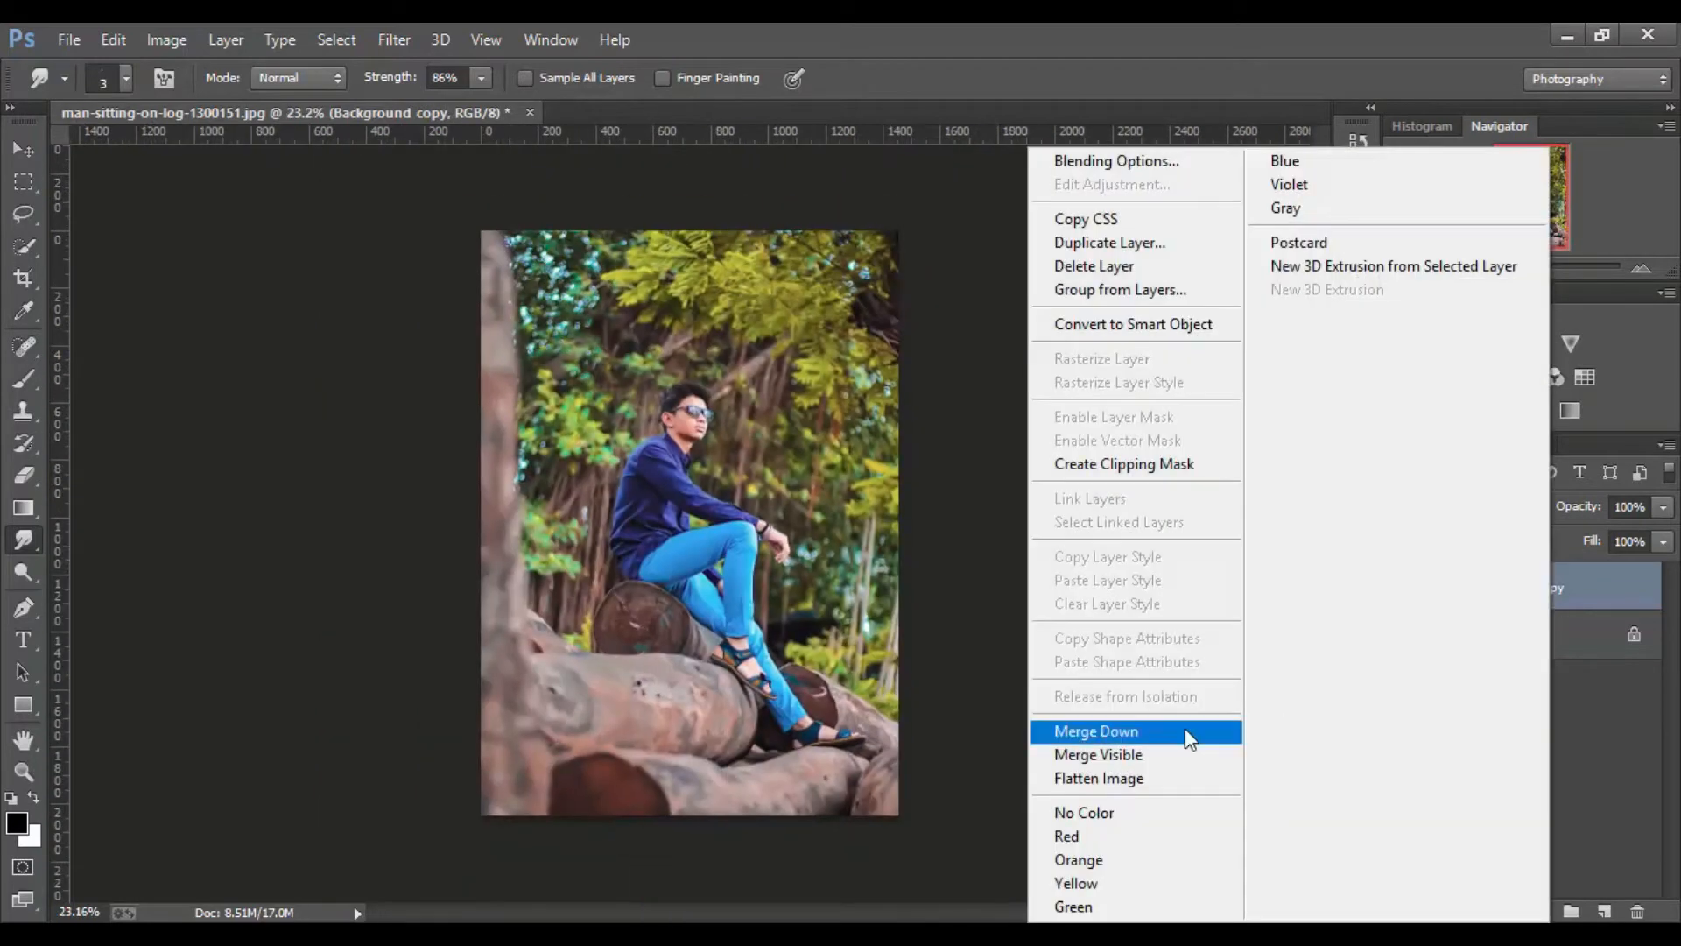
left_click(1193, 734)
Step: In the Camera Raw filter, set HSL saturation to Yellows +13, Greens +7, Aquas +63 and Blues +11
scroll(649, 331, "up", 2)
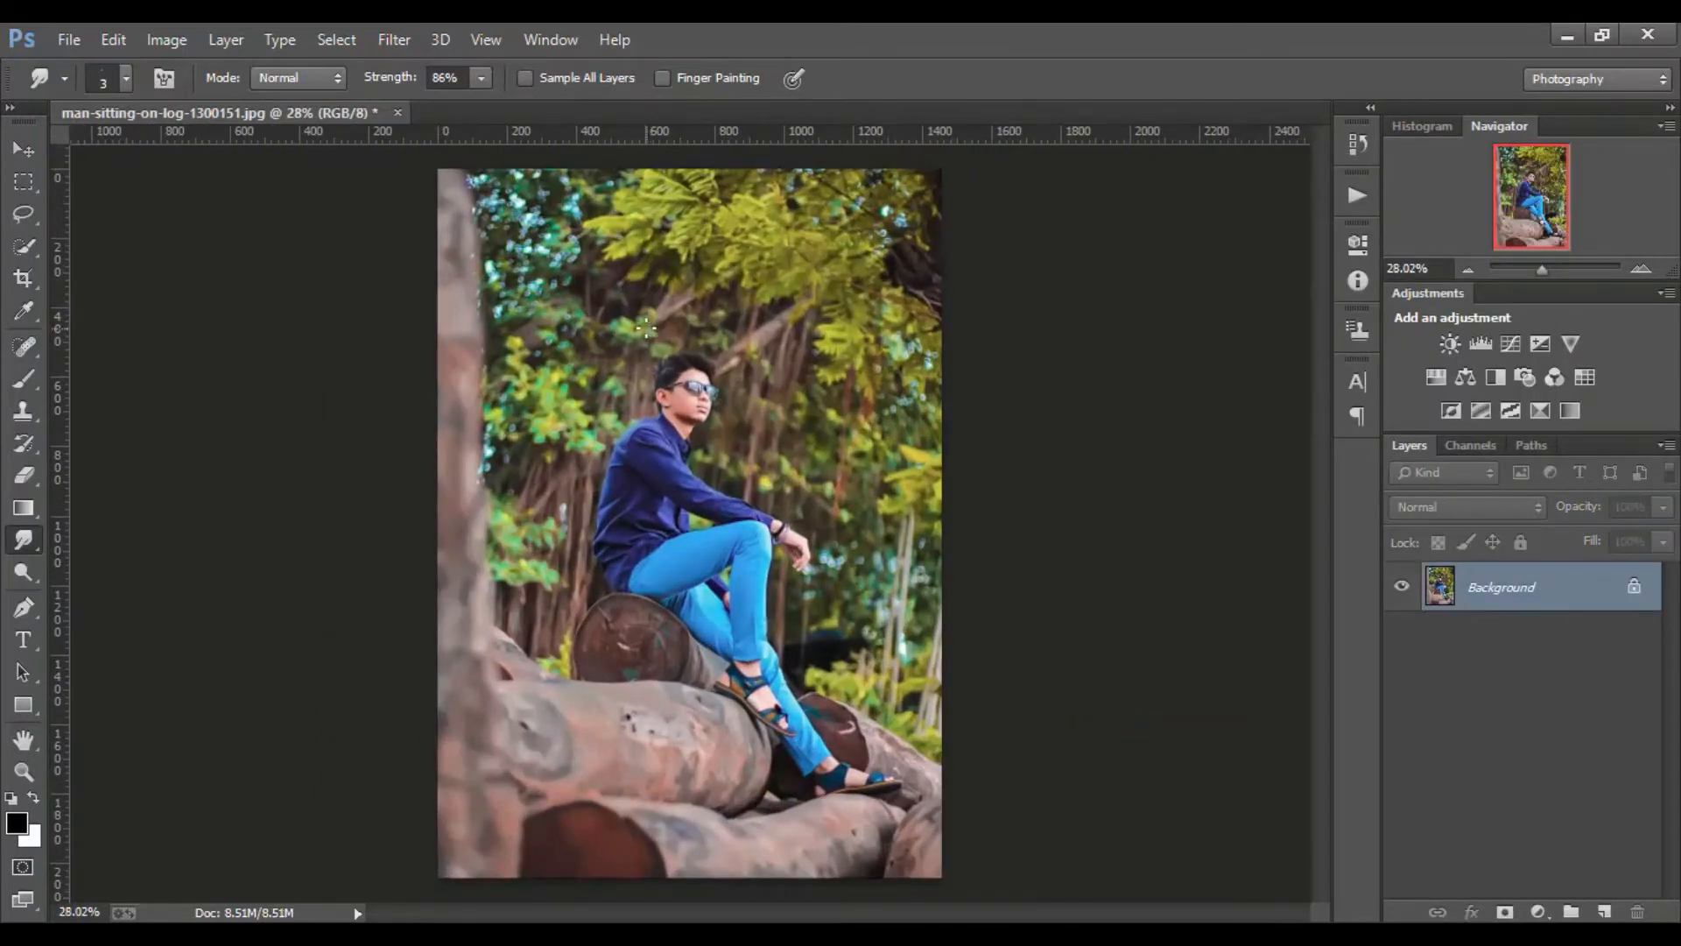
left_click(394, 40)
left_click(464, 185)
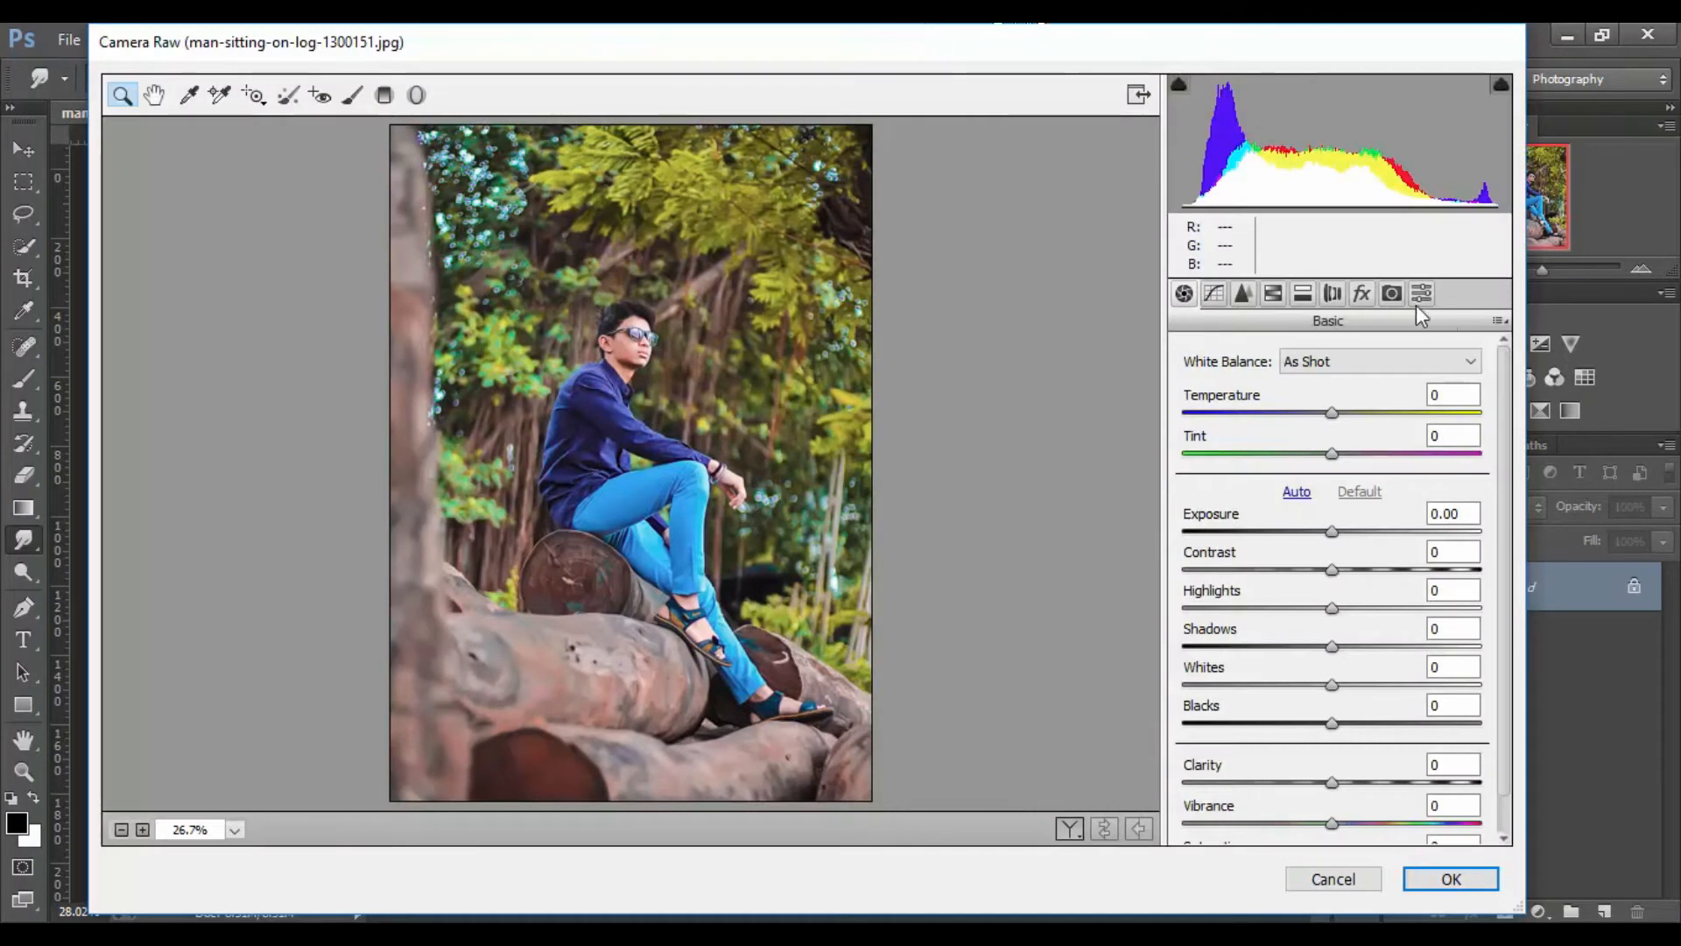
left_click(1362, 293)
left_click(1332, 294)
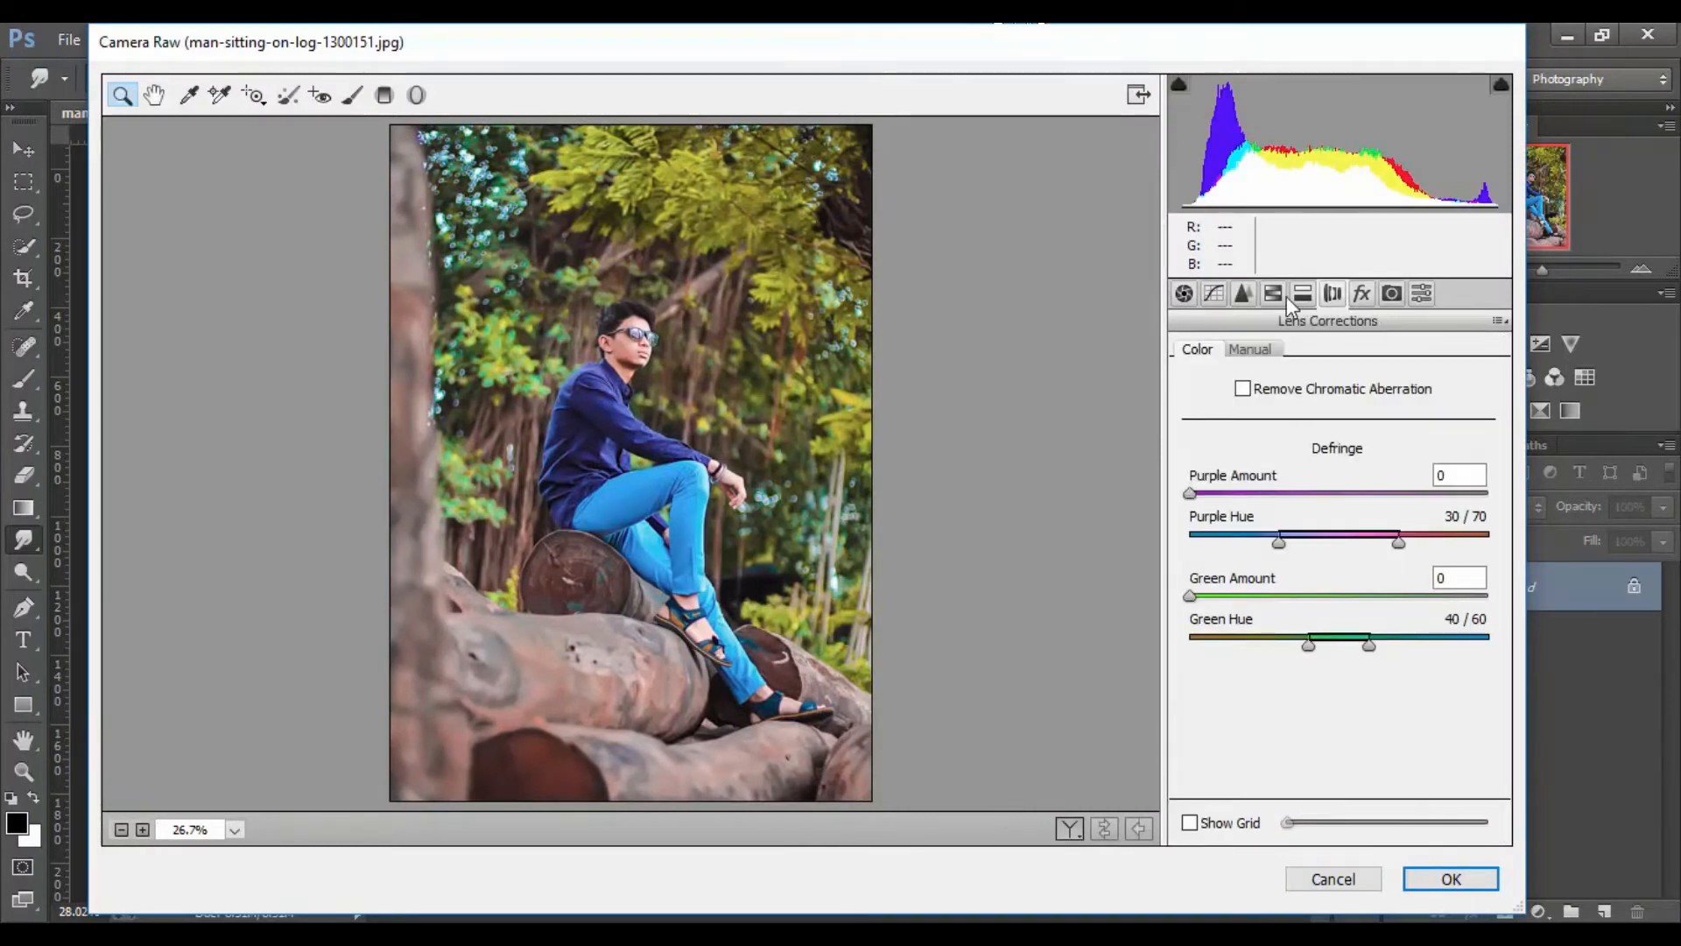
left_click(1273, 293)
left_click(1264, 393)
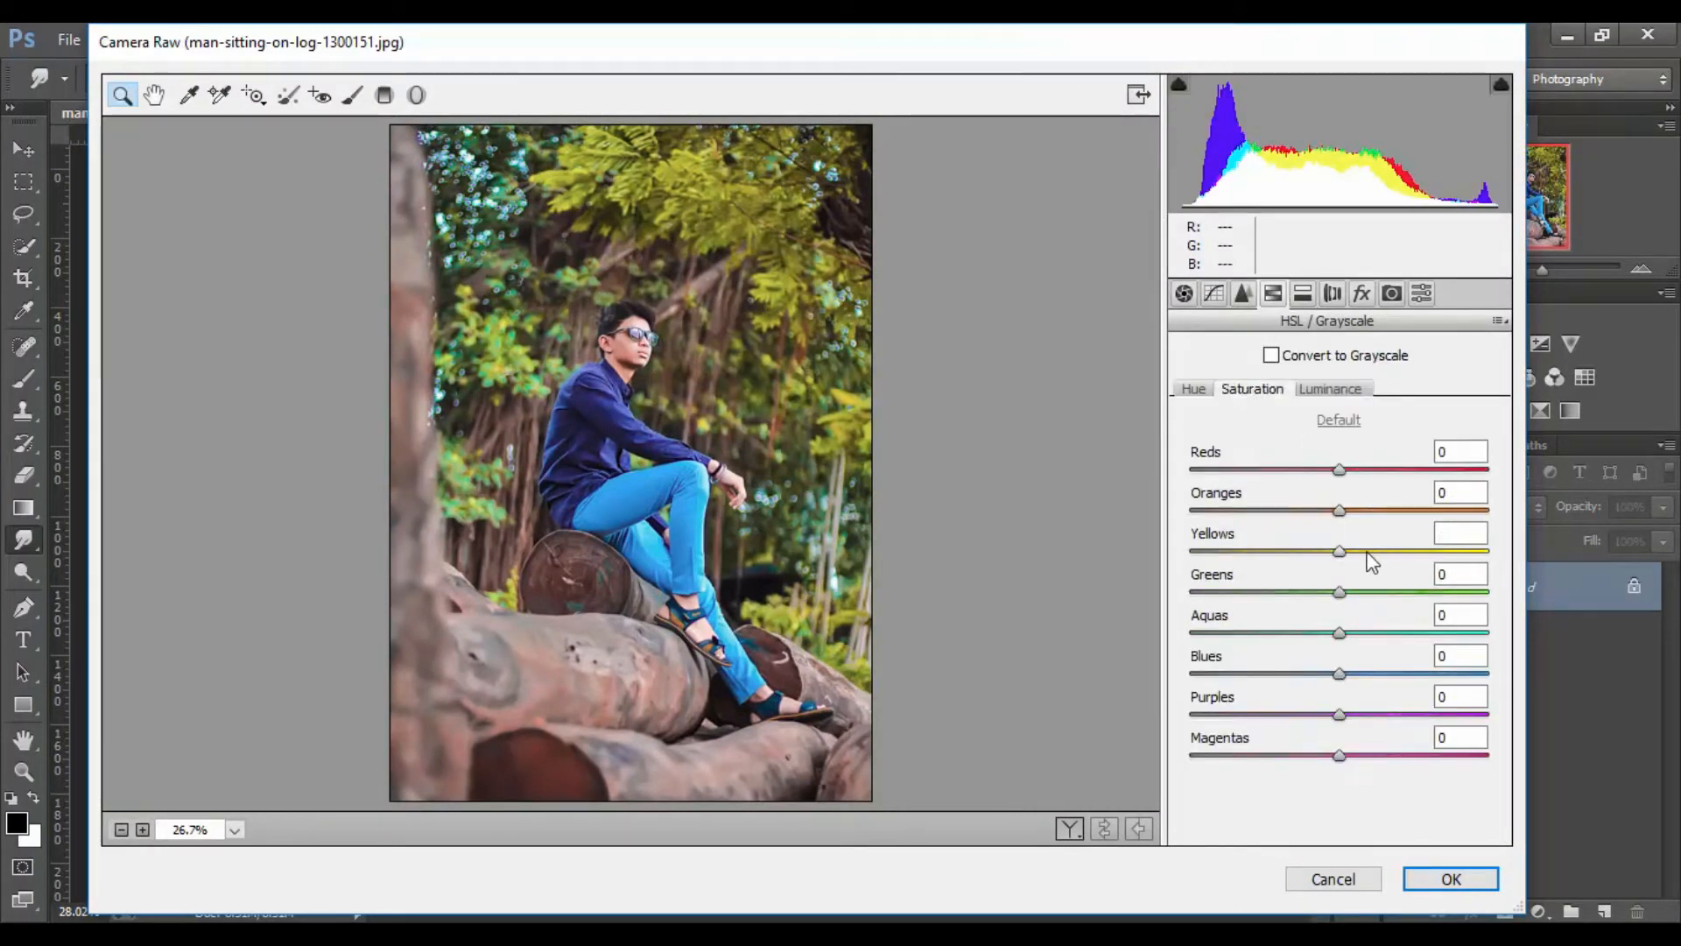
left_click_drag(1372, 563, 1367, 563)
left_click(1349, 592)
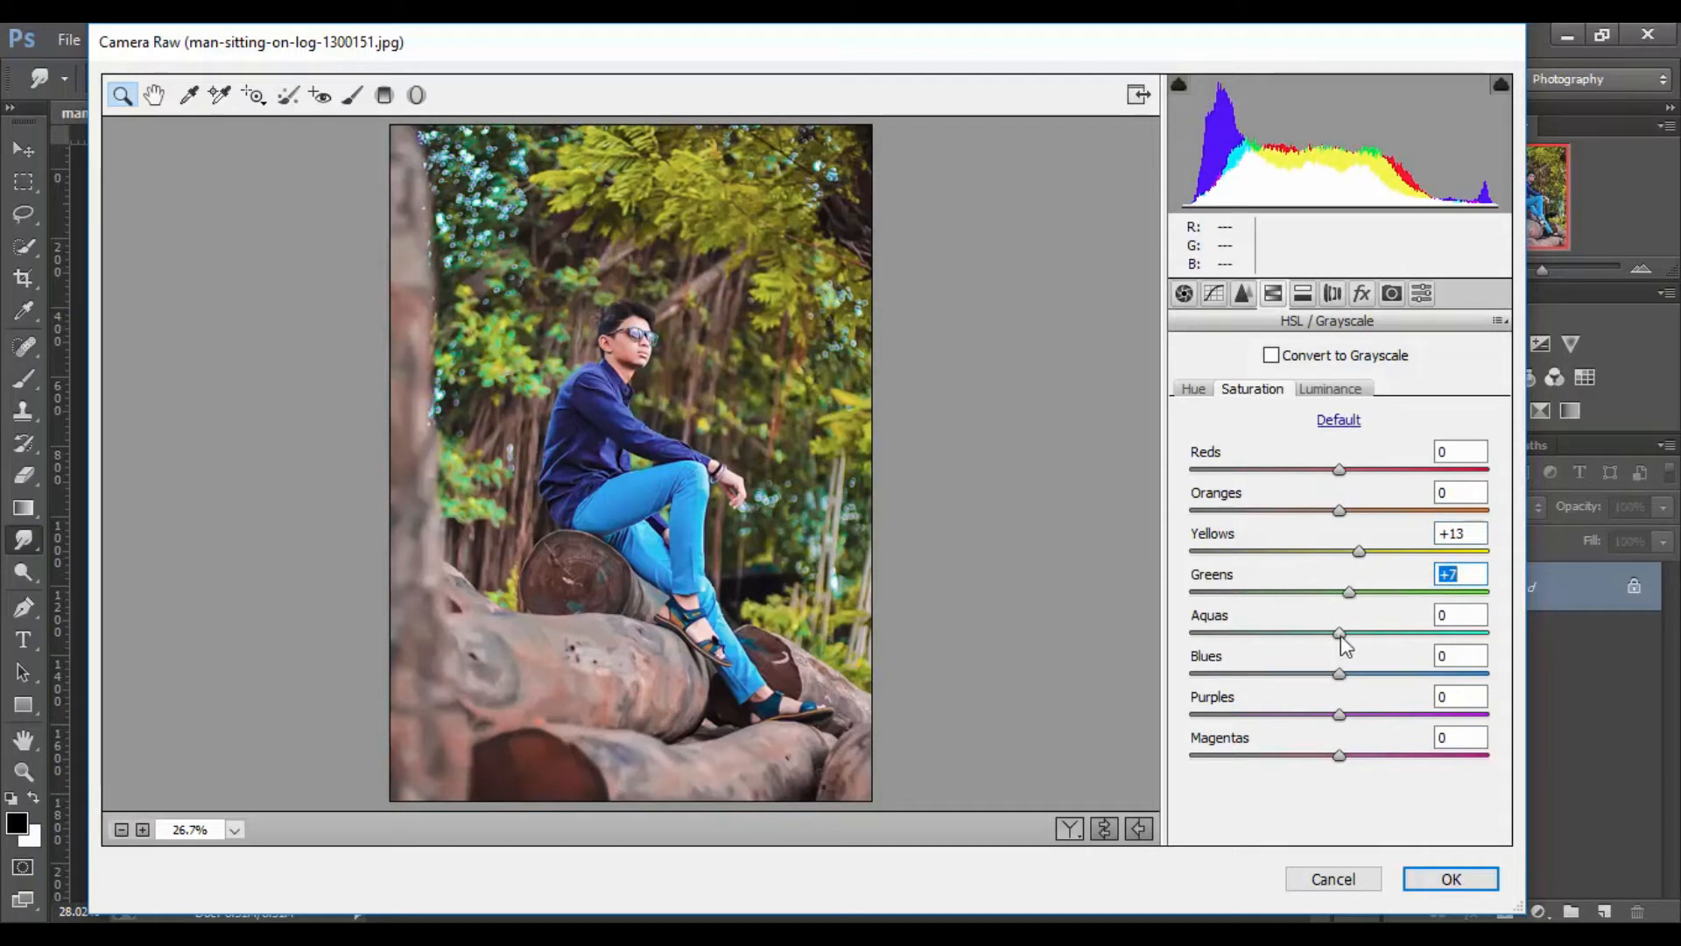
left_click_drag(1340, 634, 1433, 632)
mouse_move(1339, 673)
left_mouse_down()
mouse_move(1254, 681)
mouse_move(1364, 683)
mouse_move(1350, 694)
left_mouse_up()
Step: Set the HSL hue of Yellows to -31 and Greens to -88, and the saturation of Oranges to -6
left_click(1194, 389)
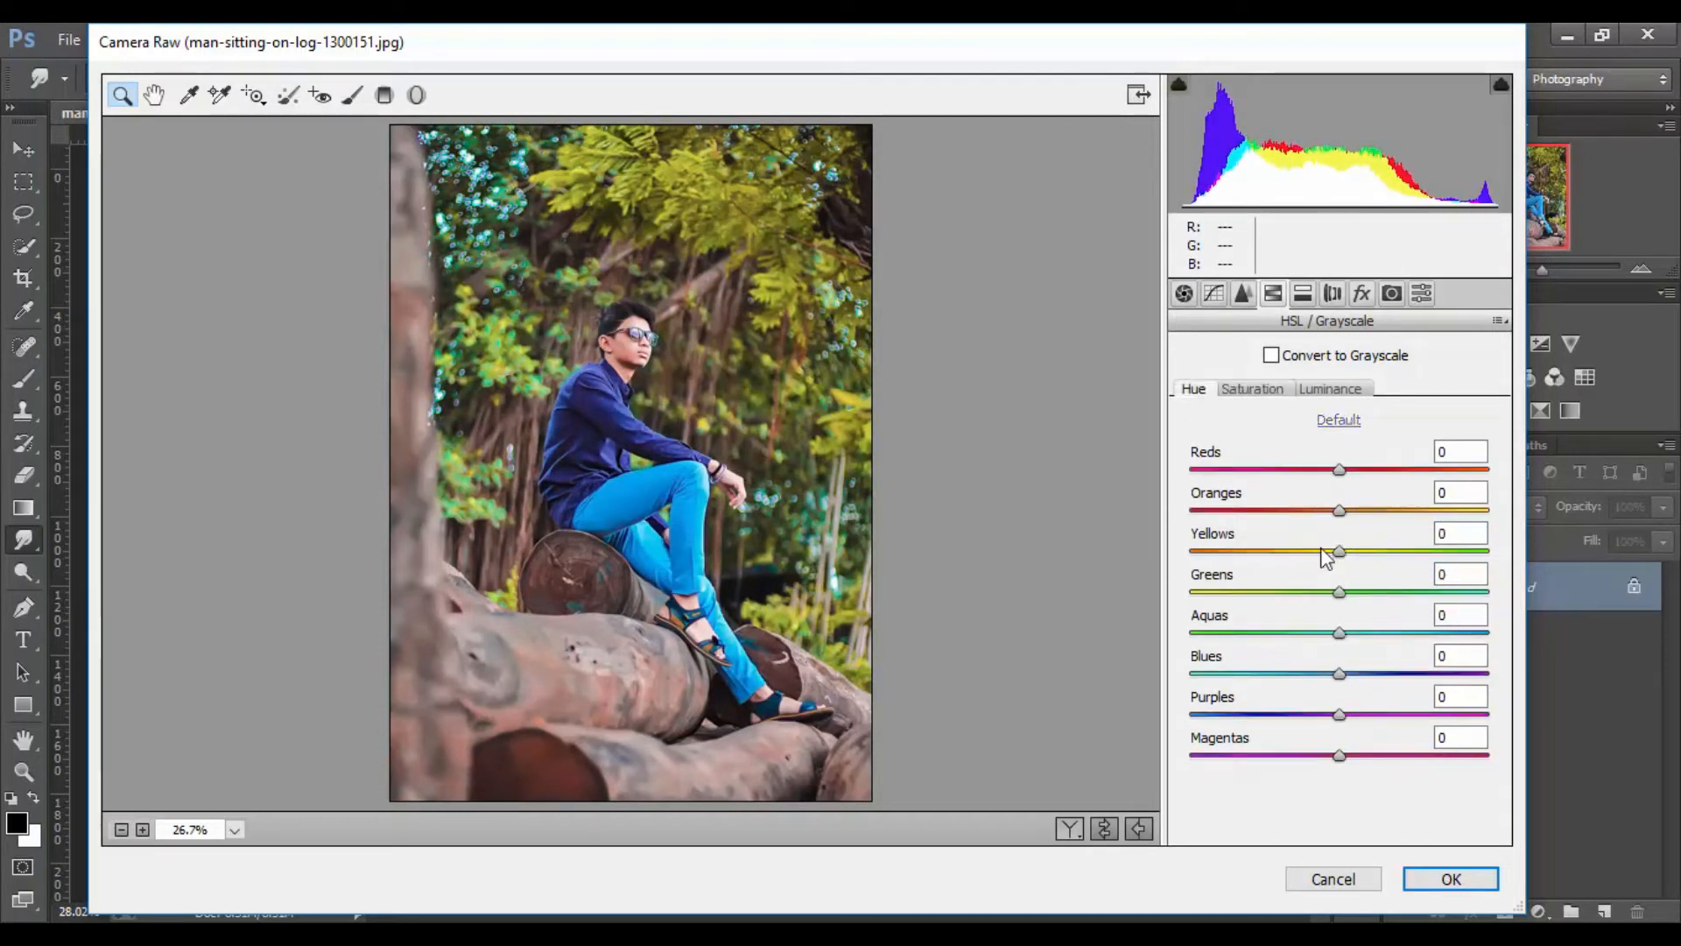
left_click_drag(1331, 553, 1160, 575)
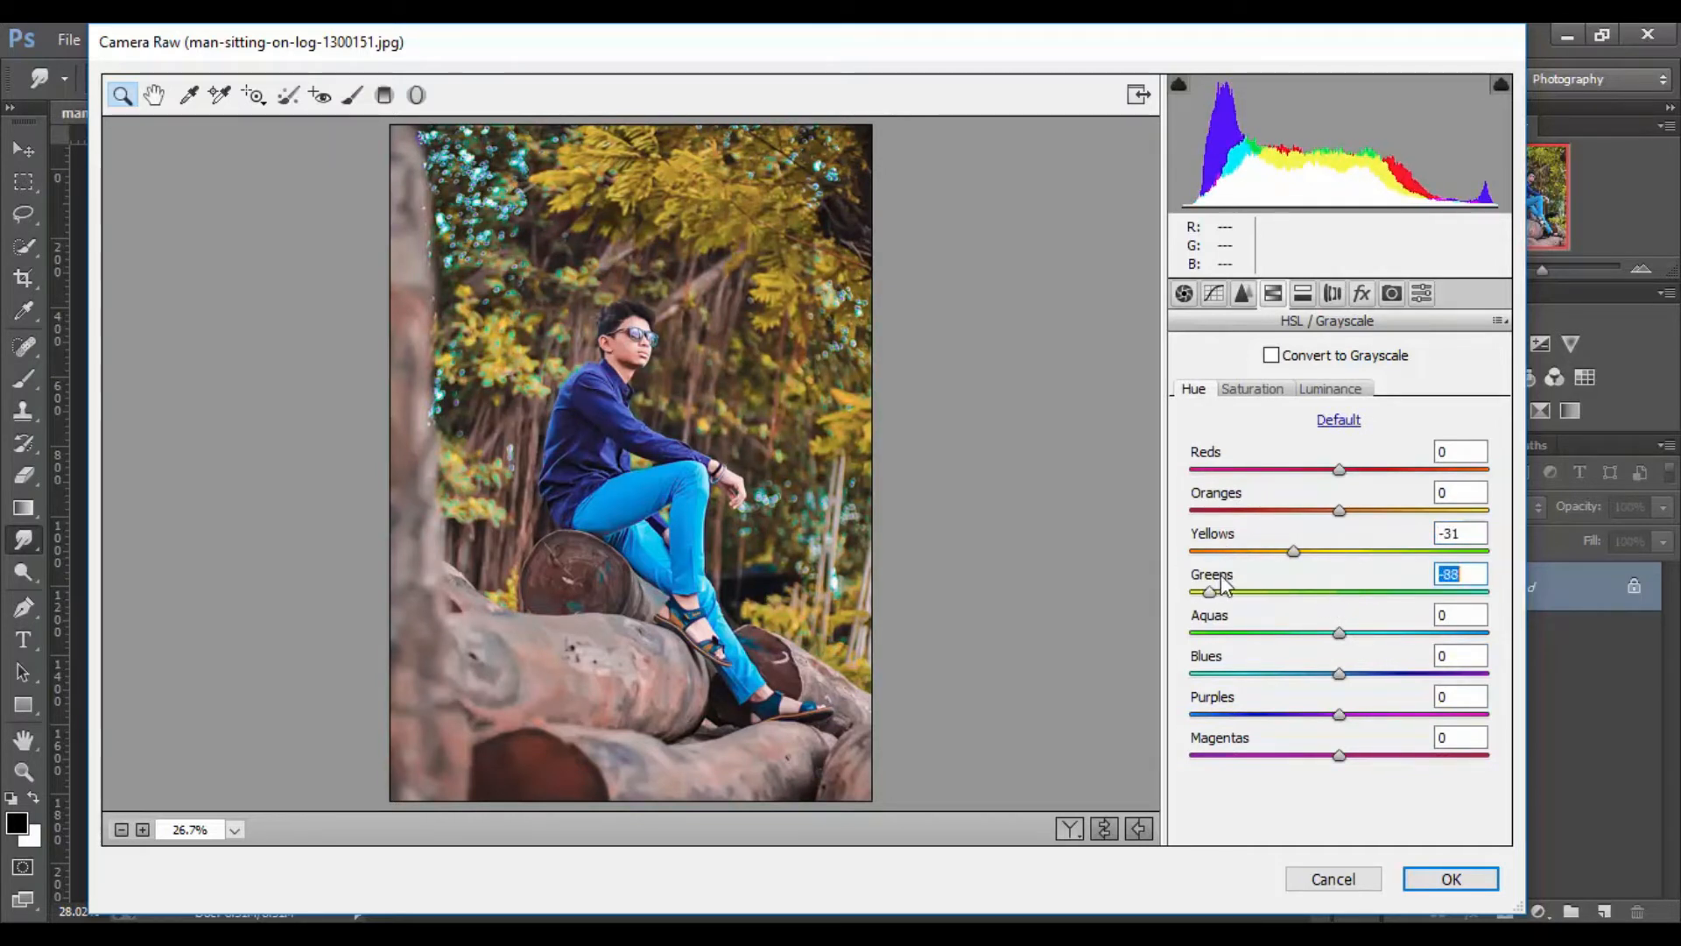
left_click(1252, 389)
left_click_drag(1338, 511, 1327, 512)
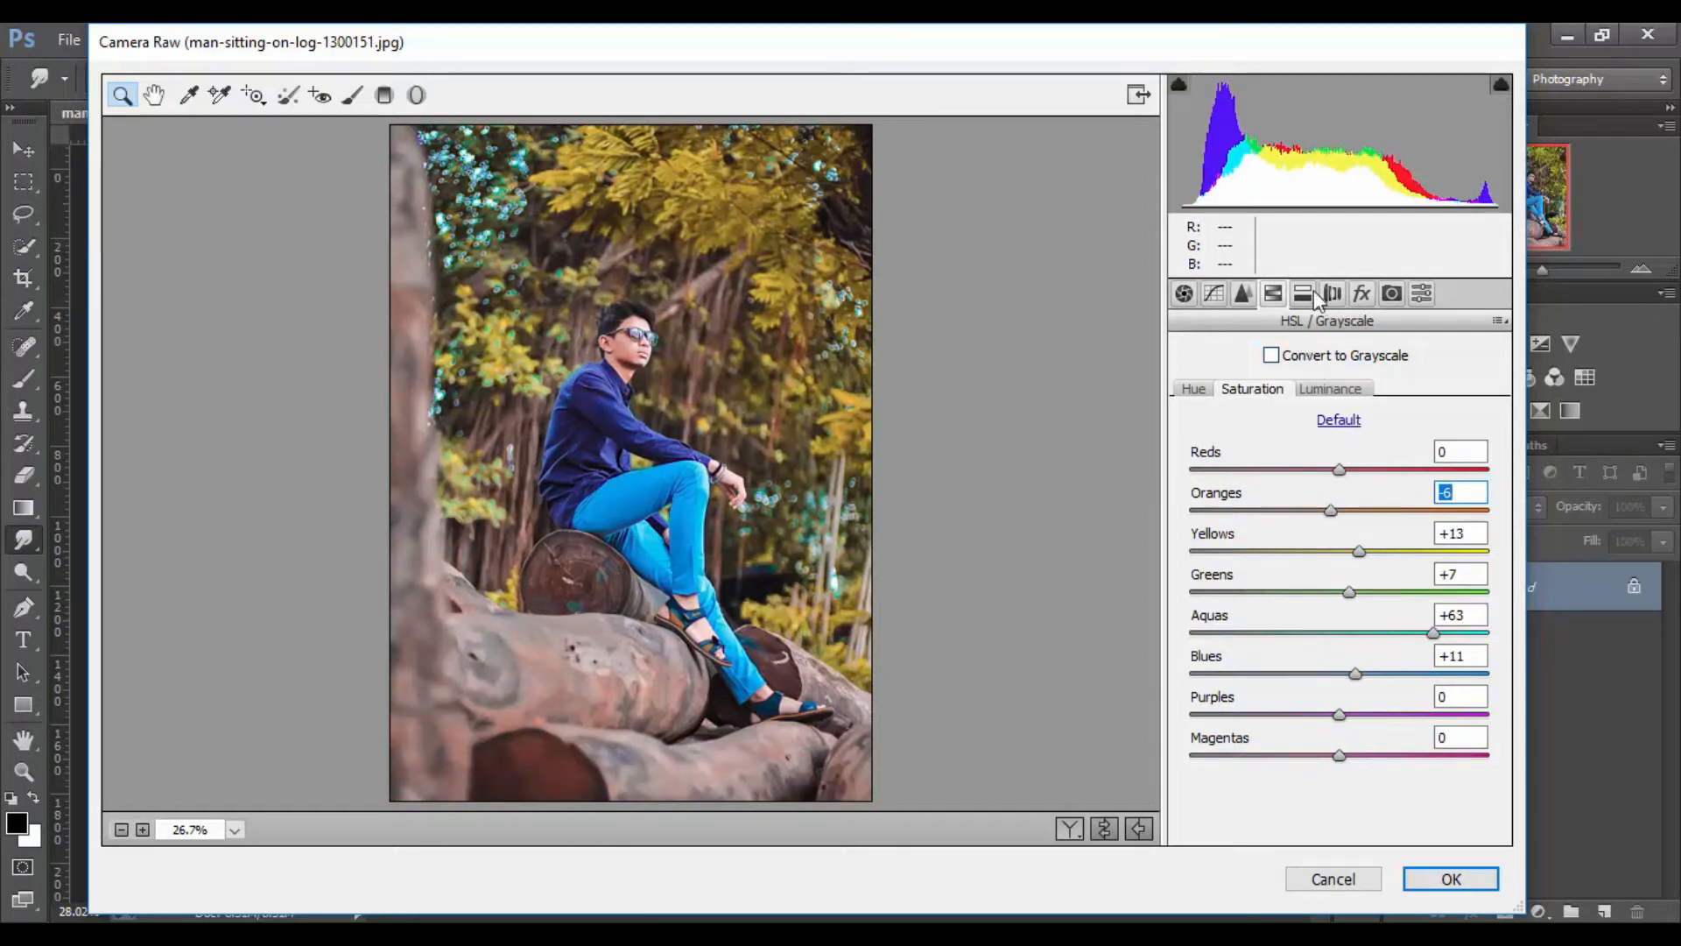
Step: Set the parametric tone curve to Highlights +2, Lights -4 and Shadows +6
left_click(1215, 294)
scroll(1393, 783, "down", 1)
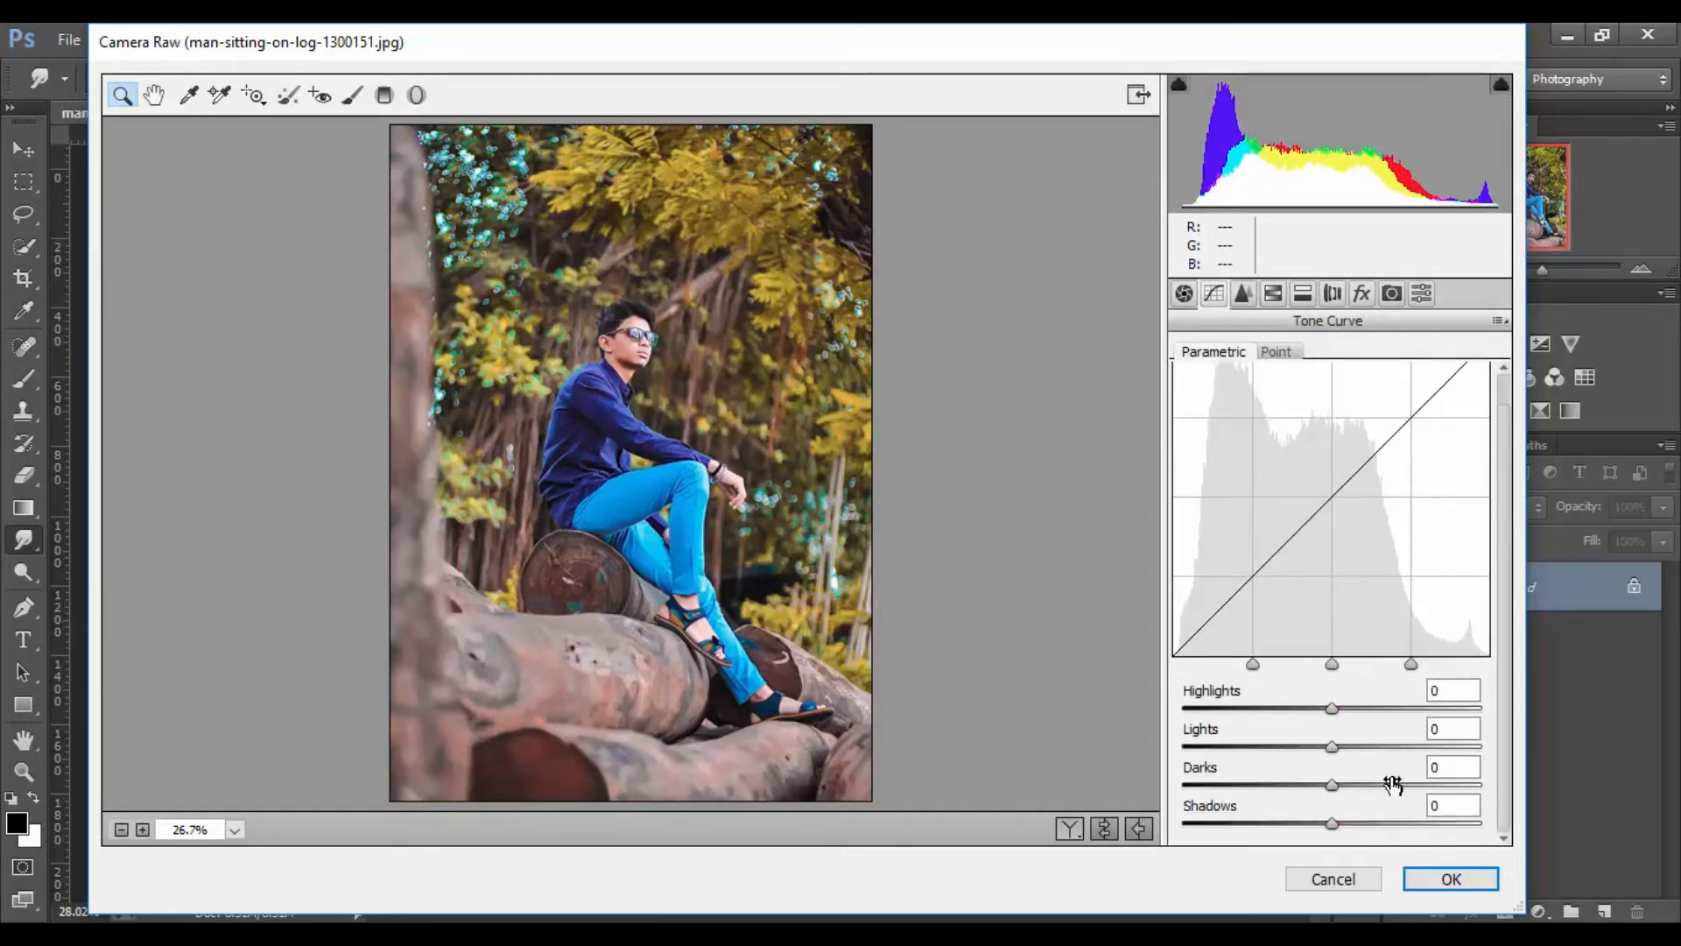
mouse_move(1321, 747)
left_mouse_down()
mouse_move(1389, 750)
mouse_move(1324, 752)
left_mouse_up()
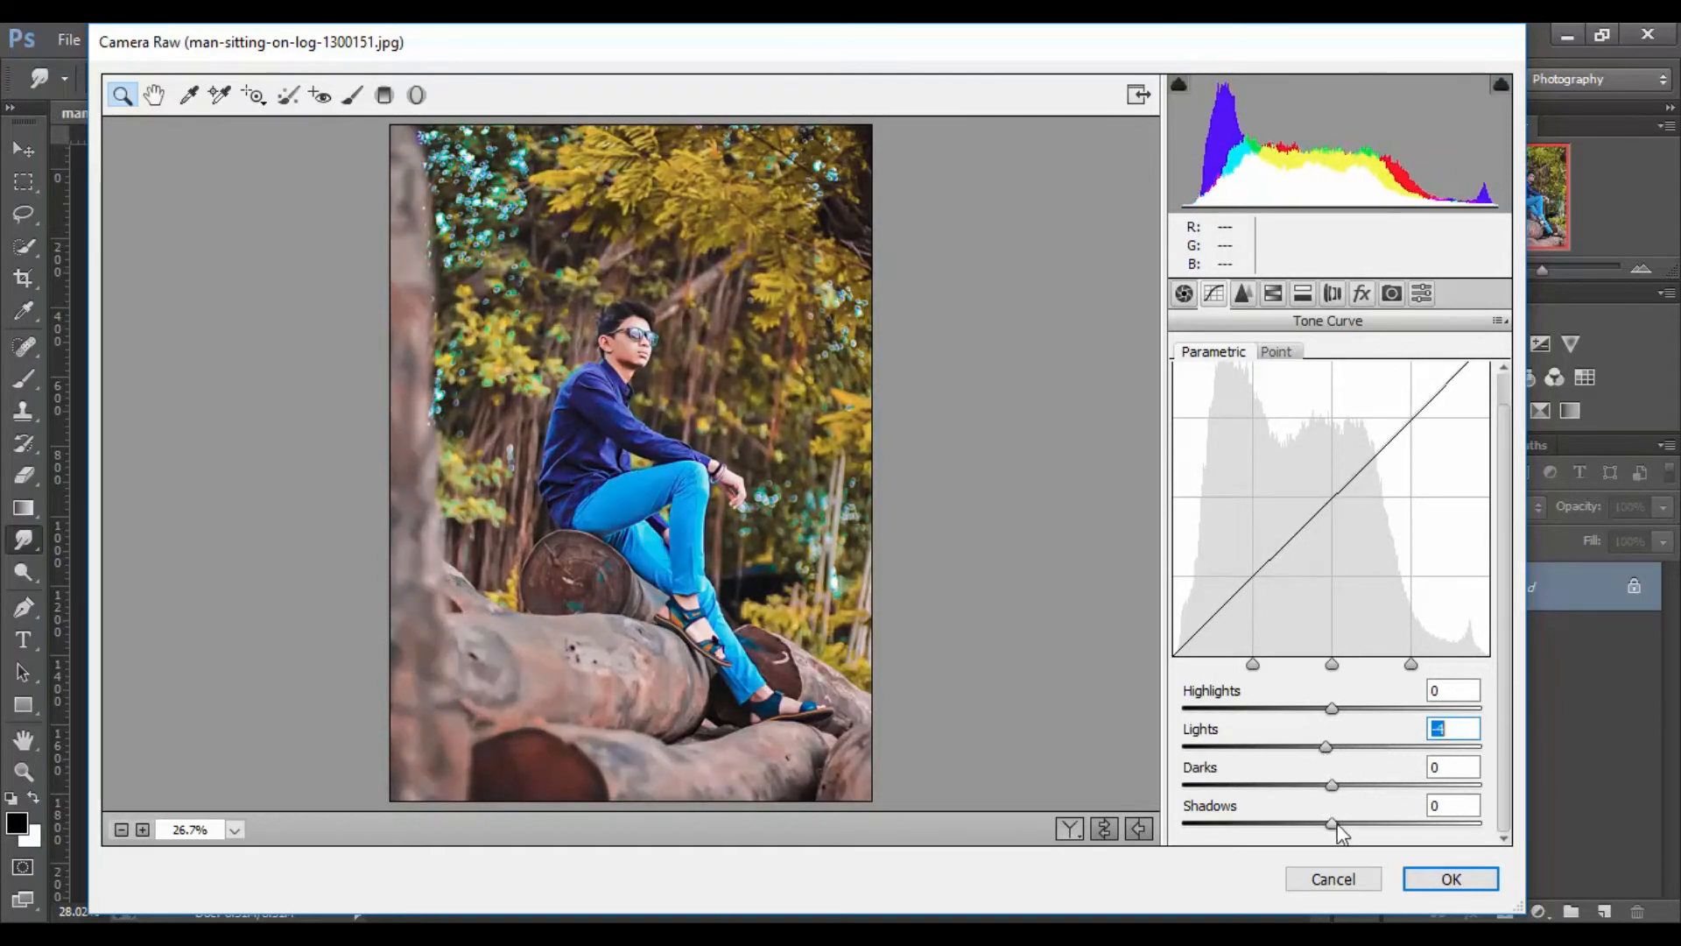
mouse_move(1336, 825)
left_mouse_down()
mouse_move(1313, 825)
mouse_move(1363, 823)
mouse_move(1341, 823)
left_mouse_up()
mouse_move(1332, 708)
left_mouse_down()
mouse_move(1280, 709)
mouse_move(1377, 708)
mouse_move(1334, 709)
left_mouse_up()
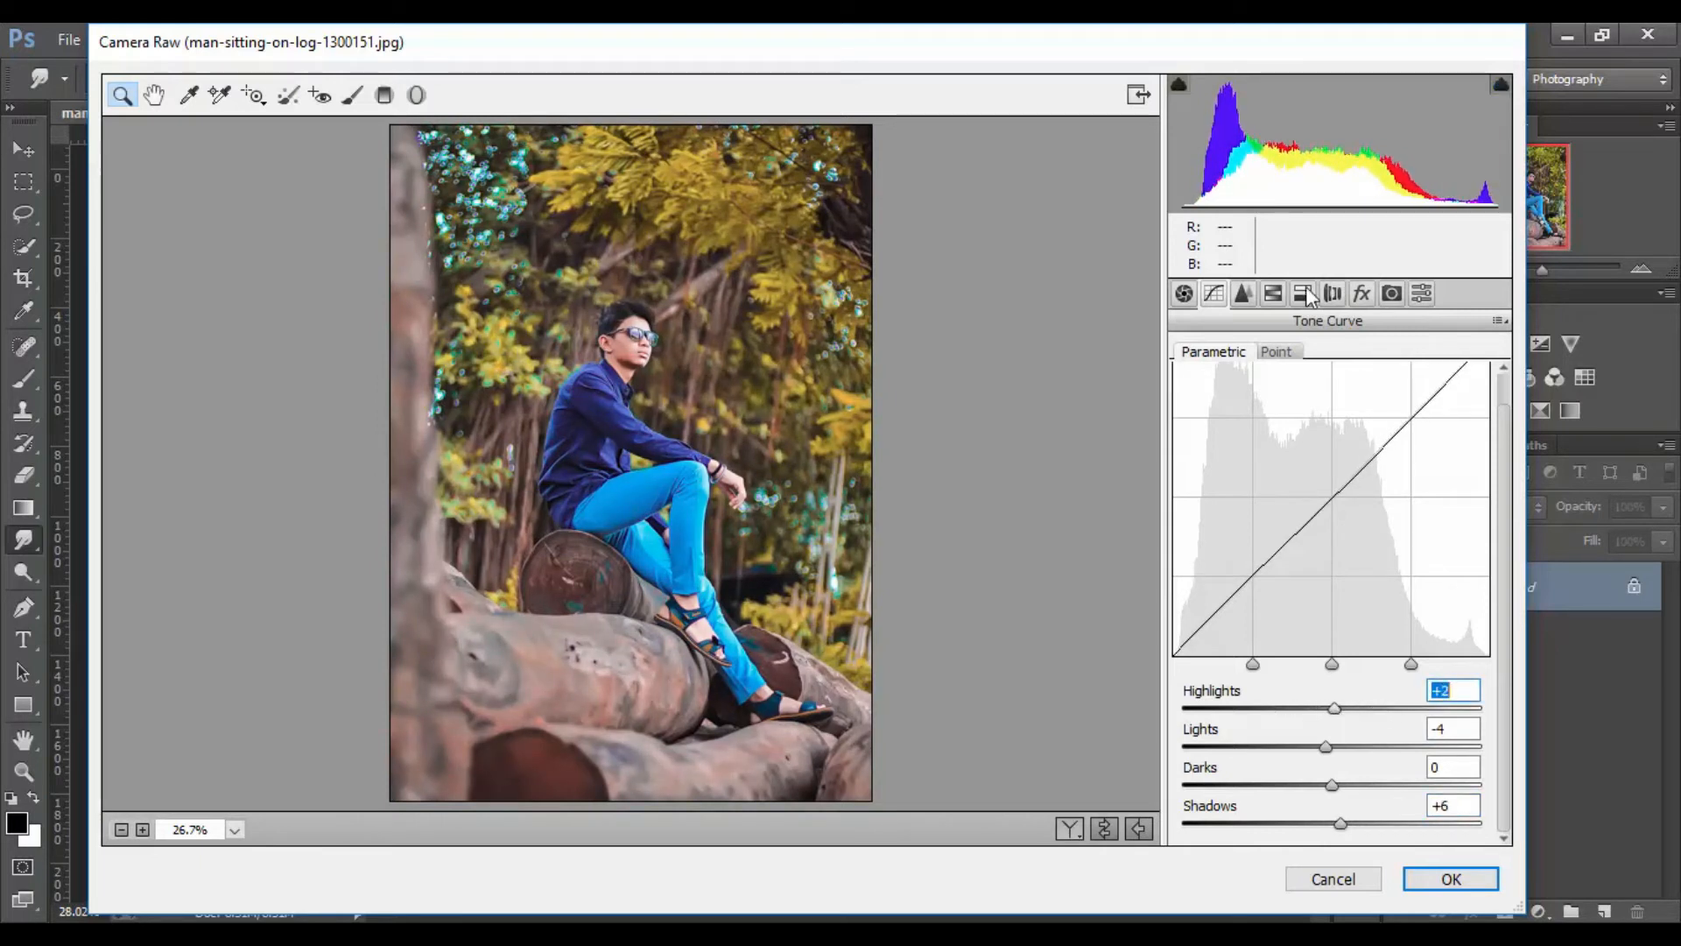
Step: Add a post-crop vignette with Amount -46, Midpoint 63, Roundness -13 and Feather 72, and apply the Camera Raw filter
left_click(1362, 293)
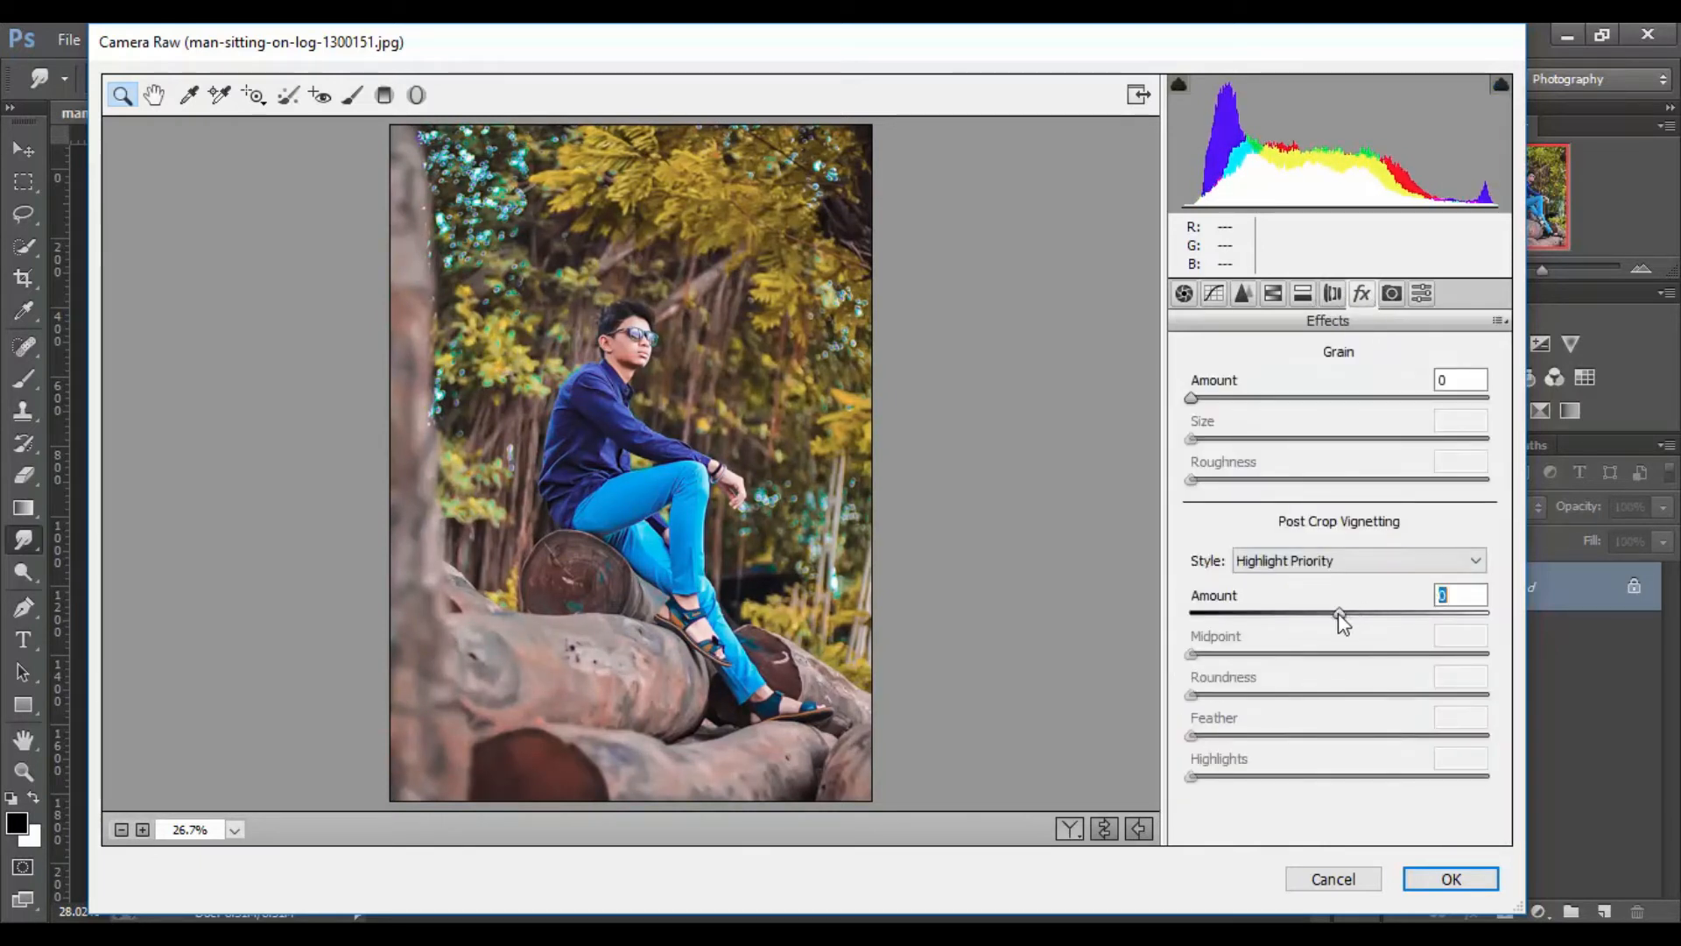
left_click_drag(1338, 613, 1272, 612)
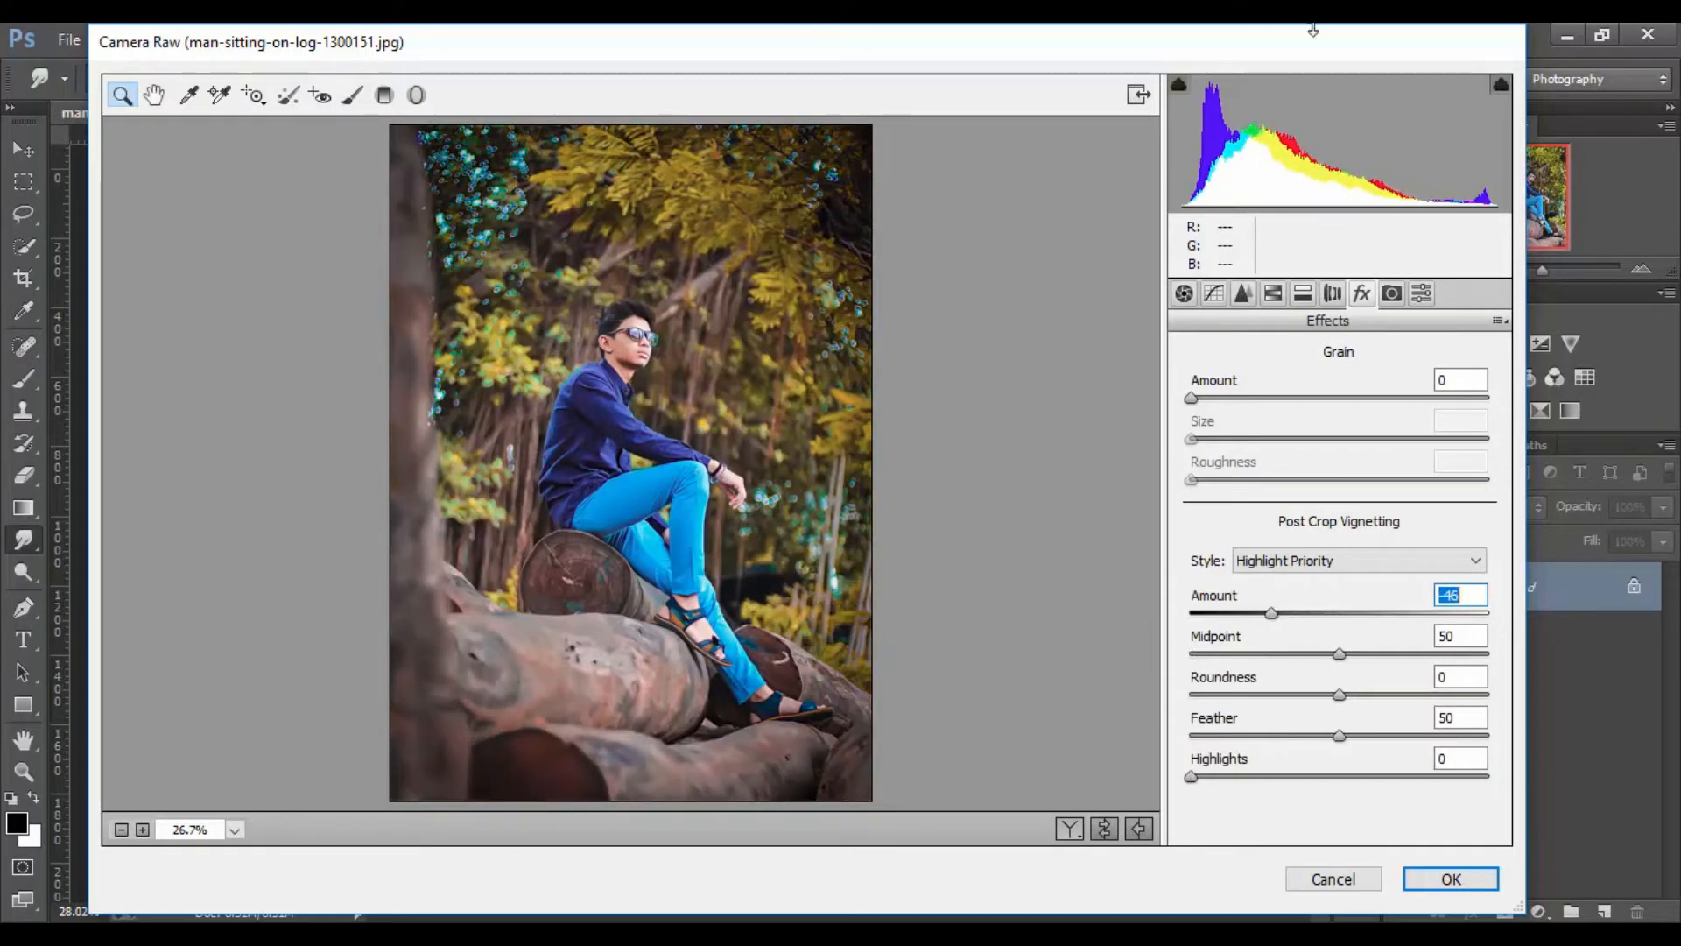
left_click_drag(1346, 654, 1392, 740)
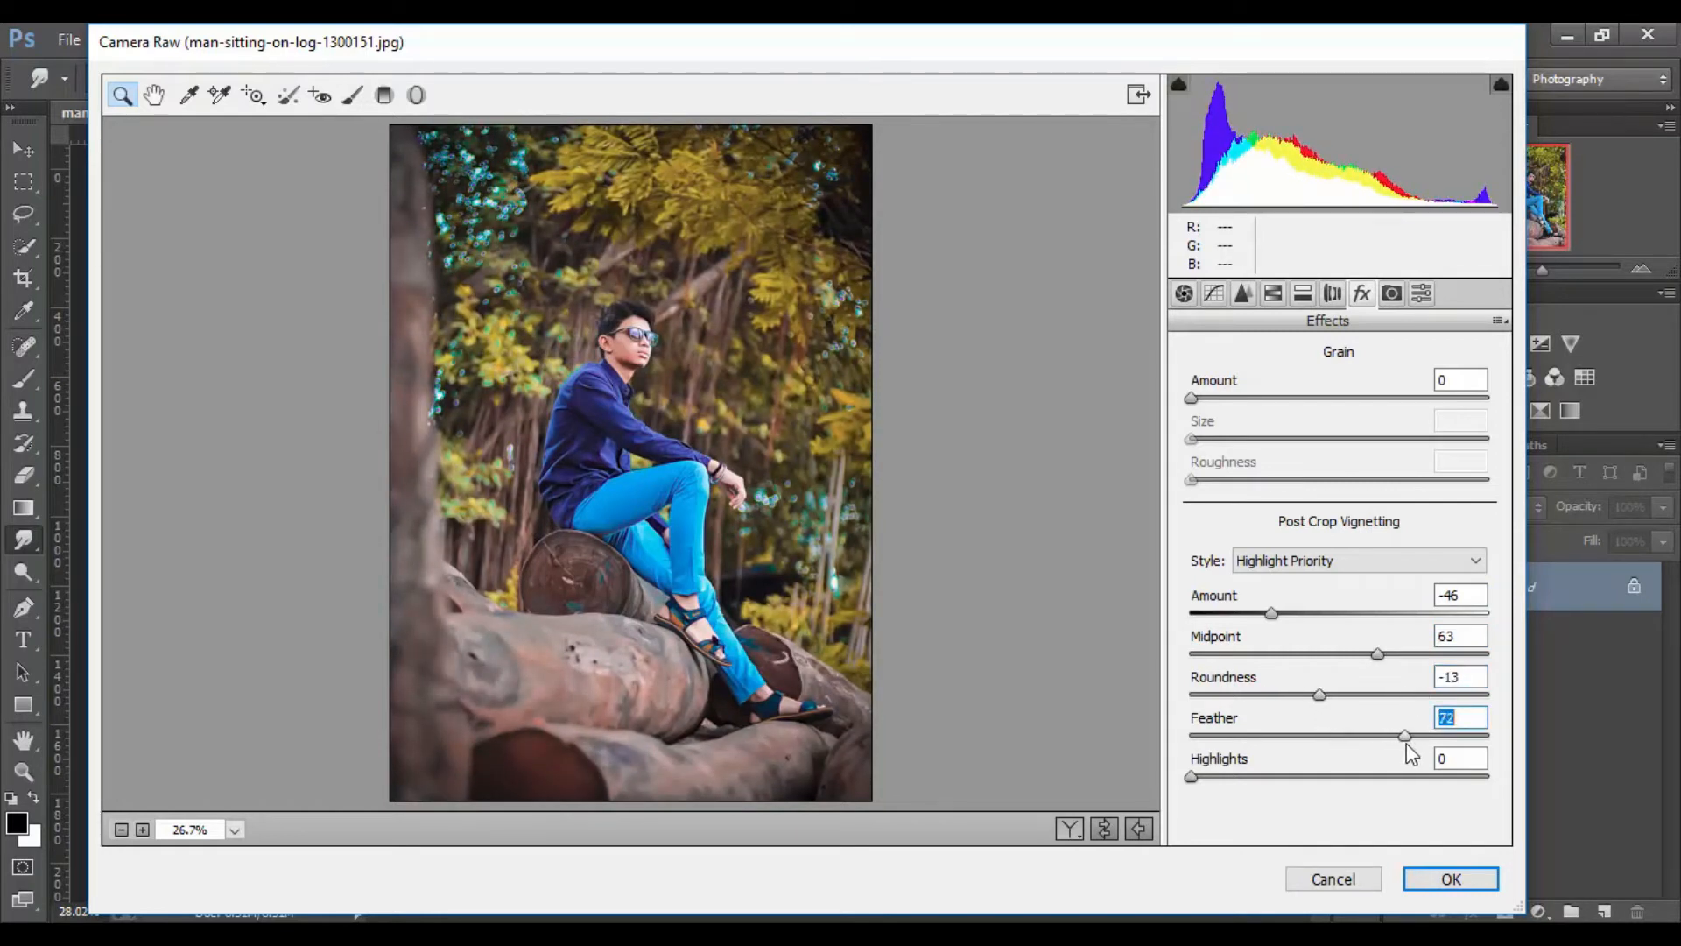
left_click(1449, 879)
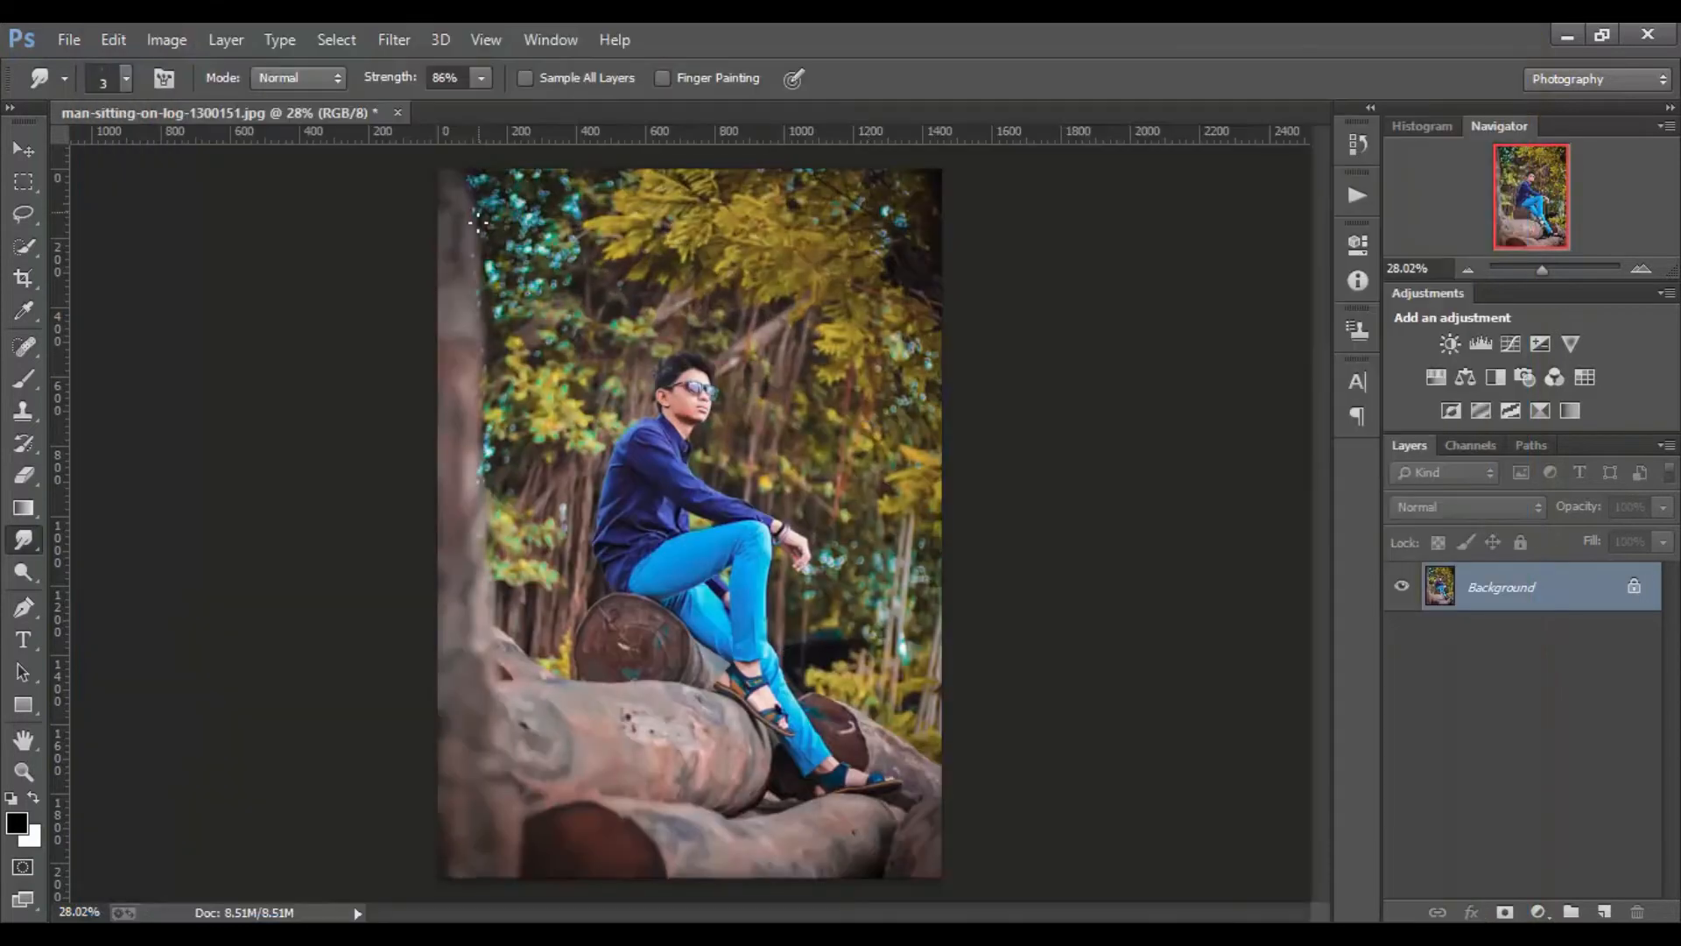
Step: Compare the photo before and after the Camera Raw filter using the history states
scroll(438, 263, "down", 7)
scroll(439, 262, "up", 6)
left_click(1359, 146)
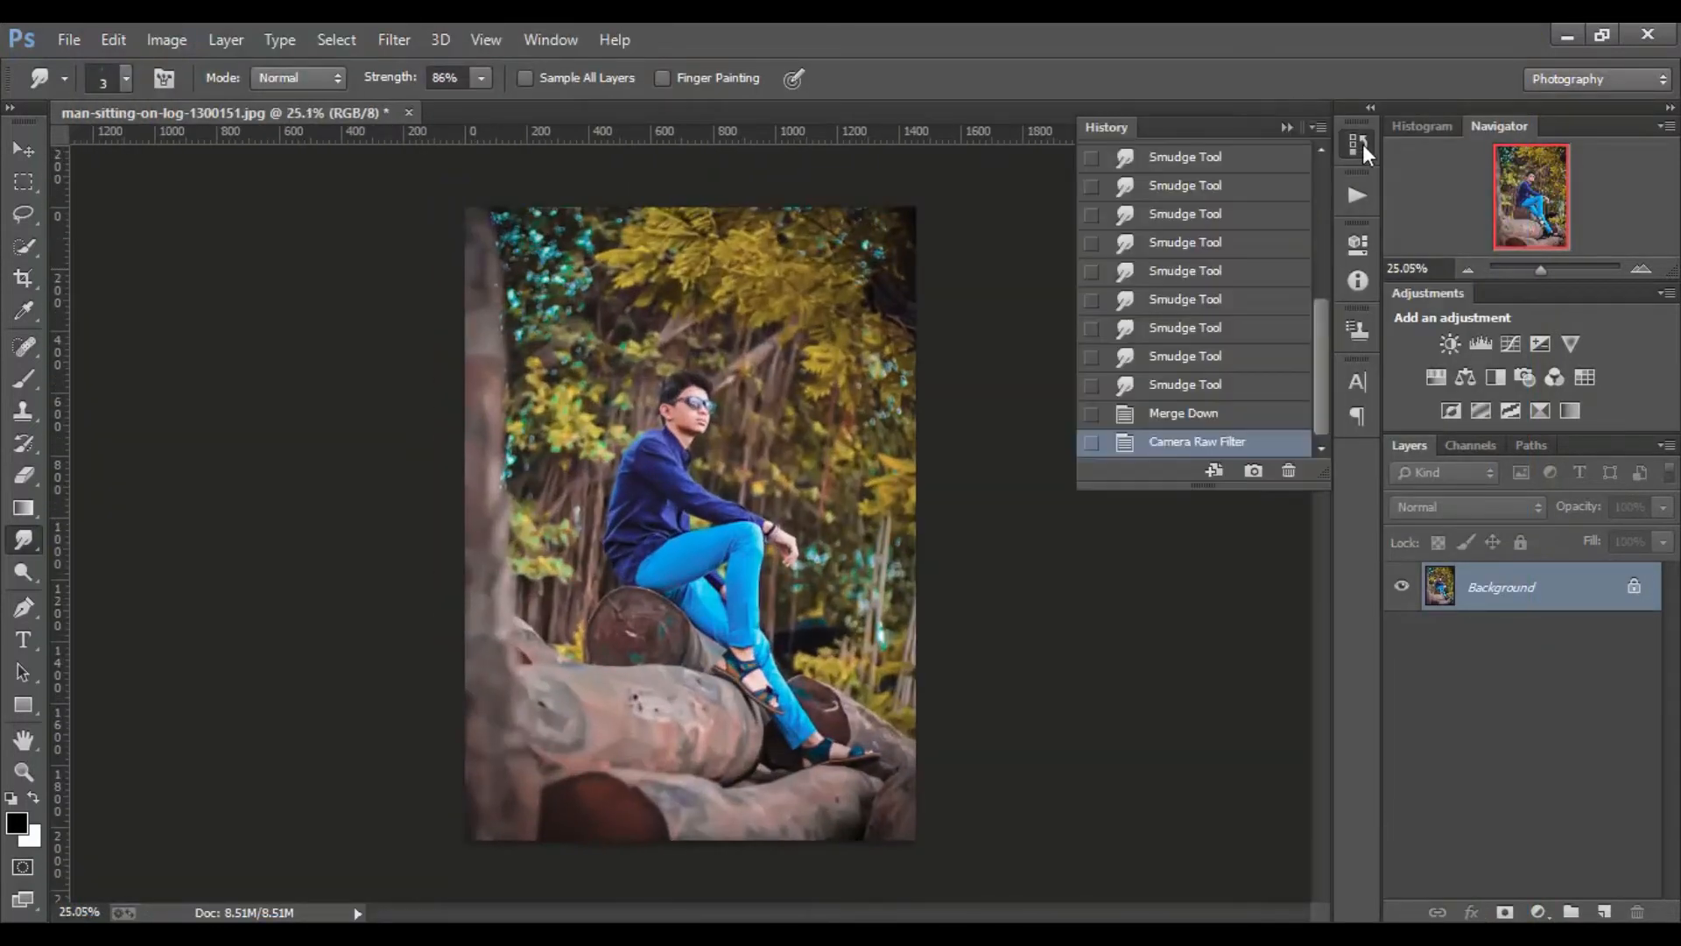
left_click(1203, 413)
left_click(1190, 444)
left_click(1284, 128)
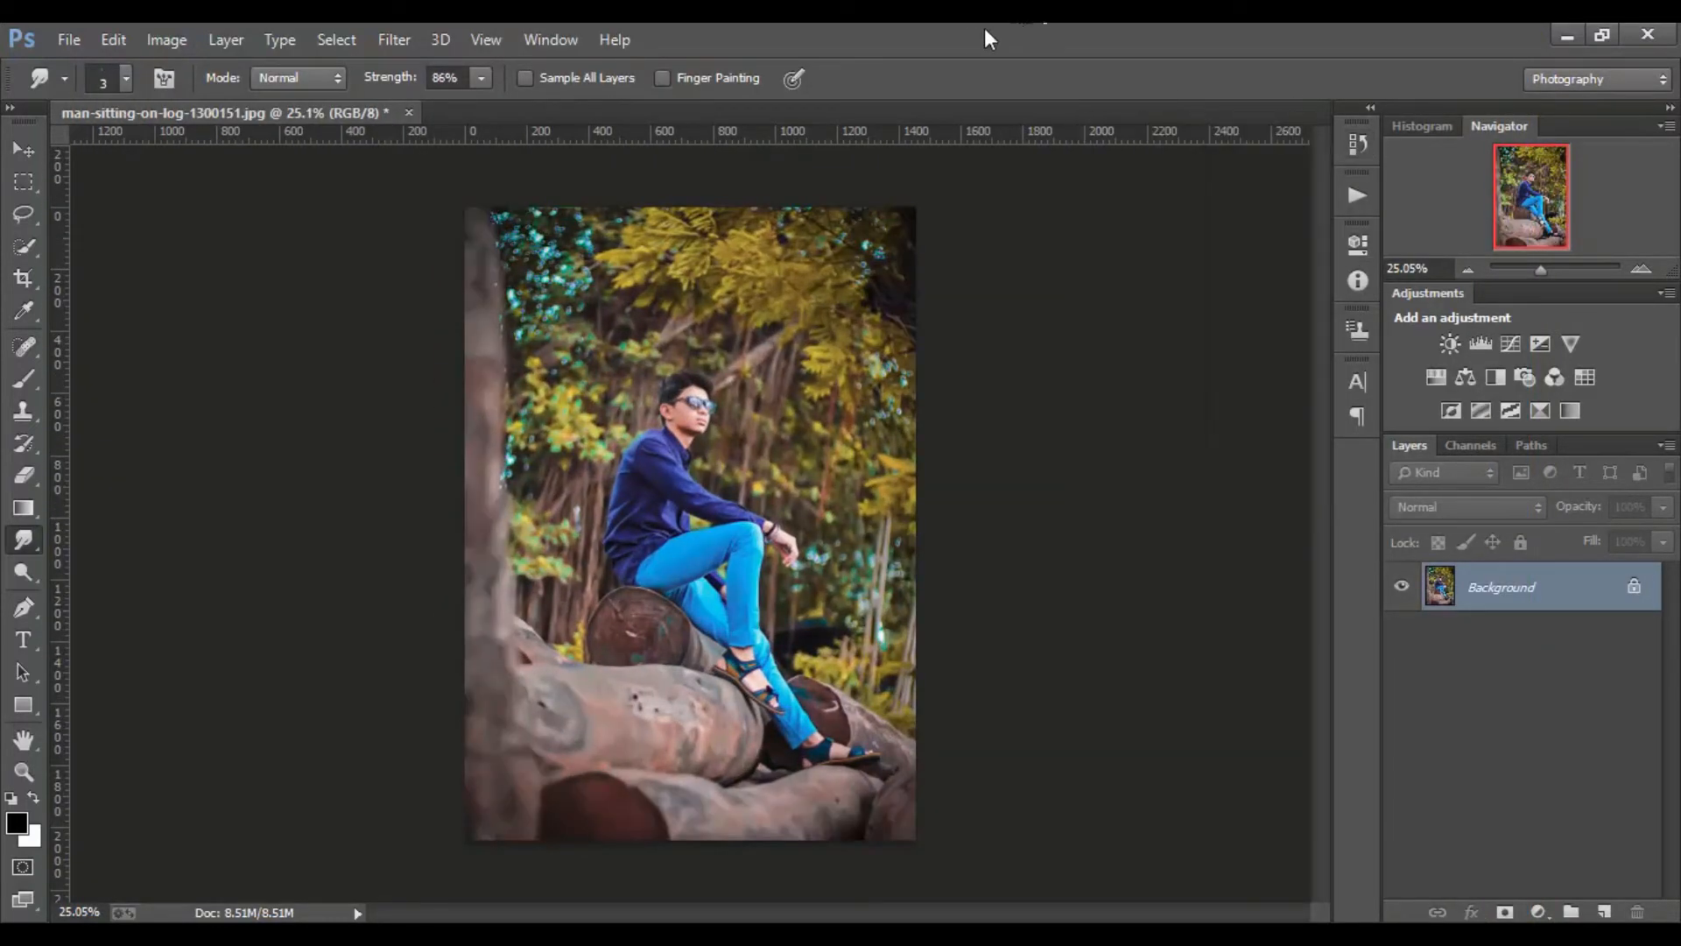
Step: Add a Color Lookup adjustment layer above Background using the Crisp_Winter.look 3D LUT
scroll(1157, 715, "up", 1)
left_click(1541, 911)
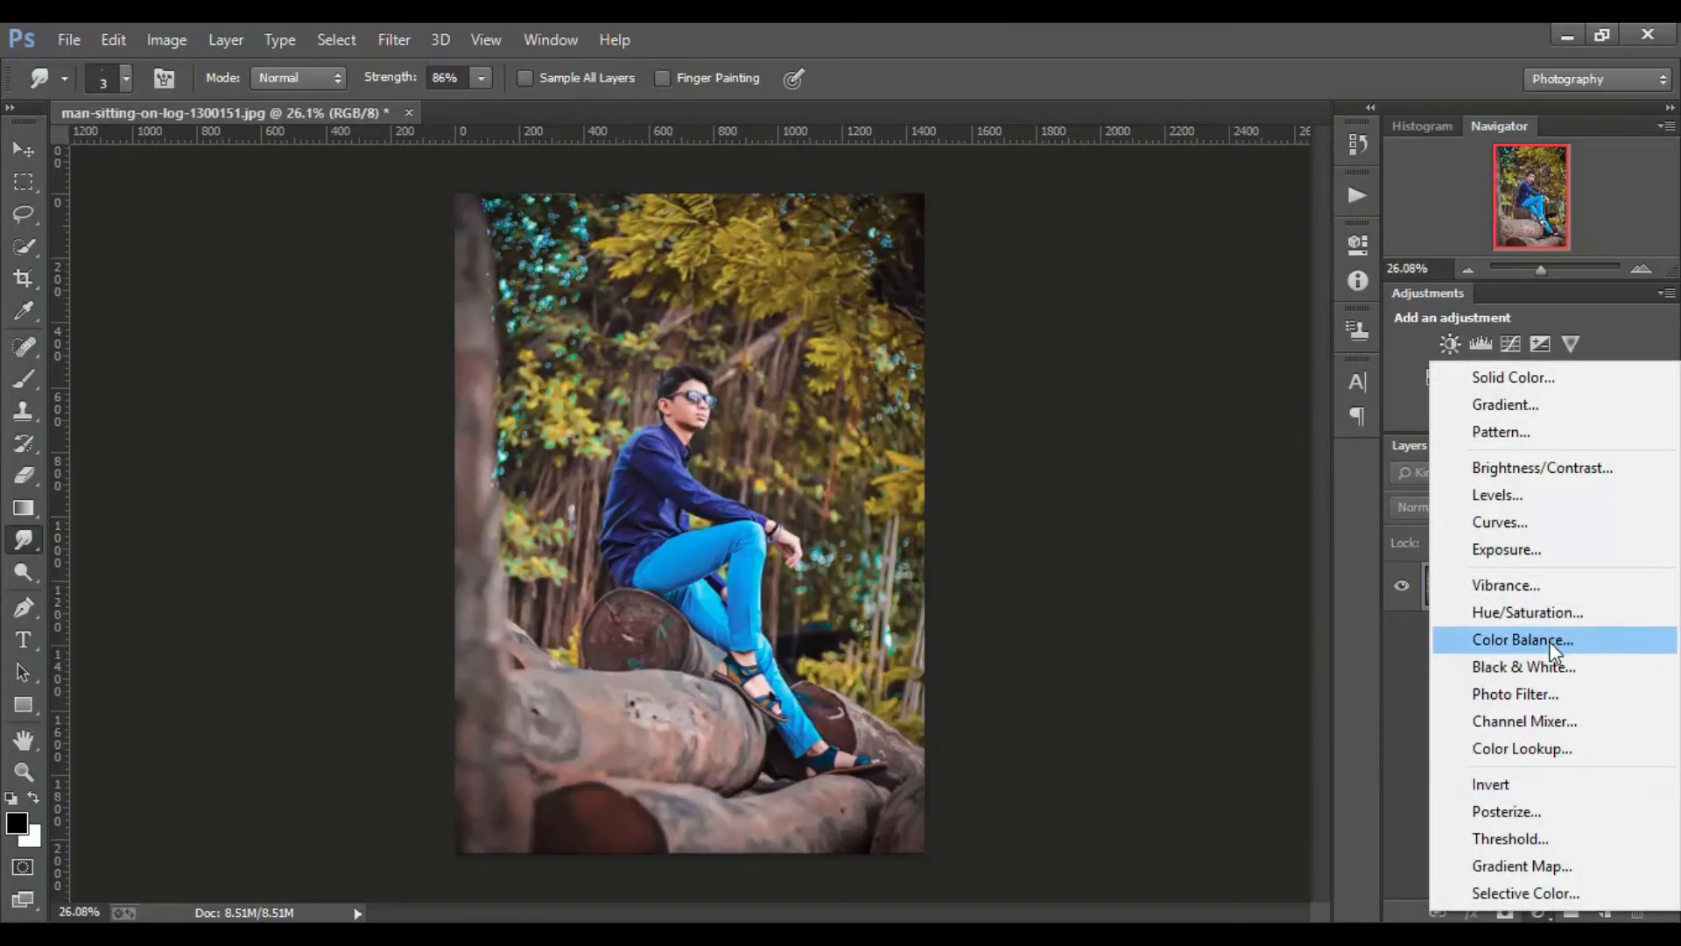
left_click(1559, 752)
left_click(1237, 337)
left_click(1221, 303)
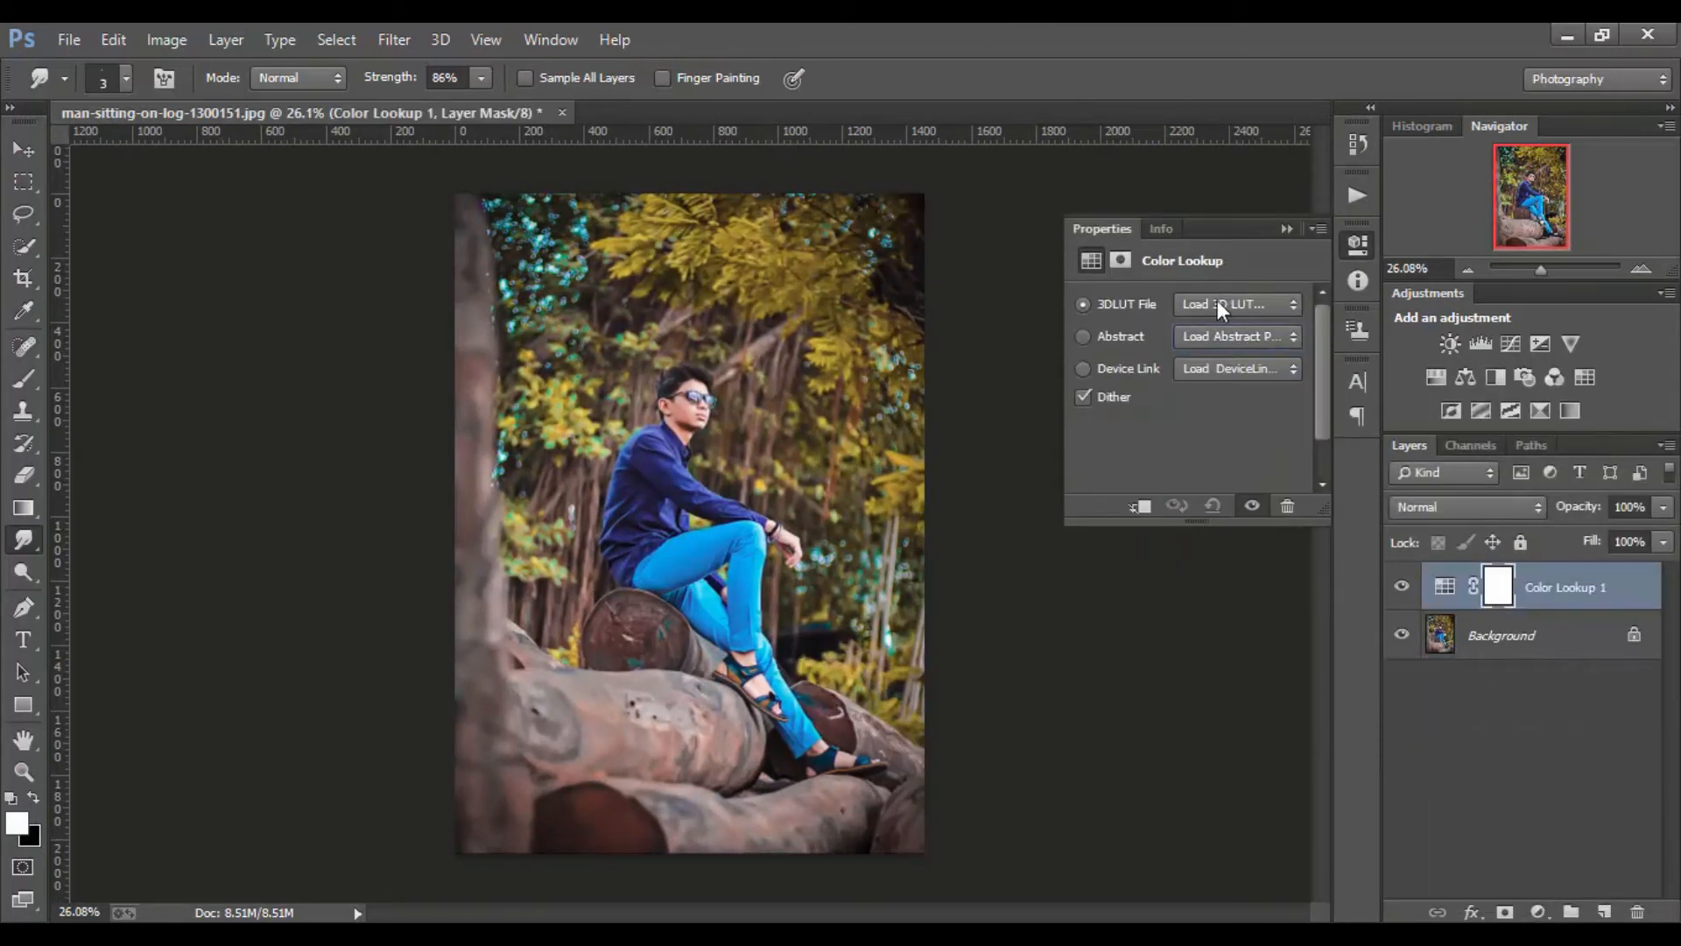
left_click(1222, 304)
left_click(1252, 520)
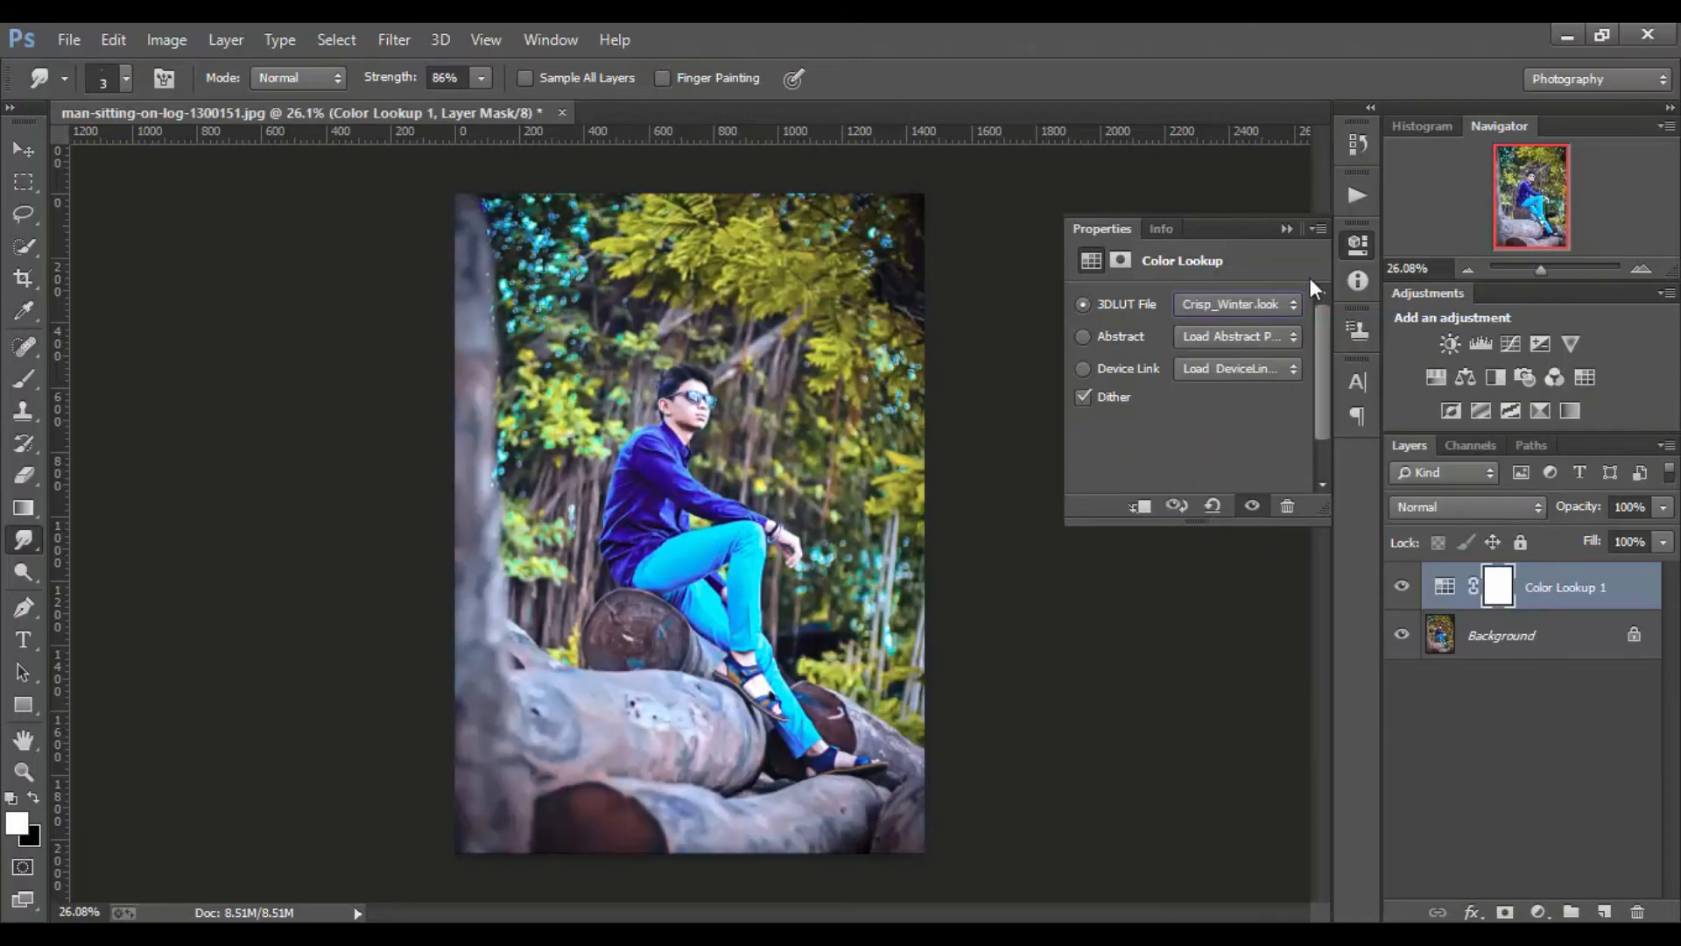
left_click(1287, 228)
Step: Invert the Color Lookup mask to black and paint it white with a 362 px brush over the foreground logs and the trunk
key("ctrl+i")
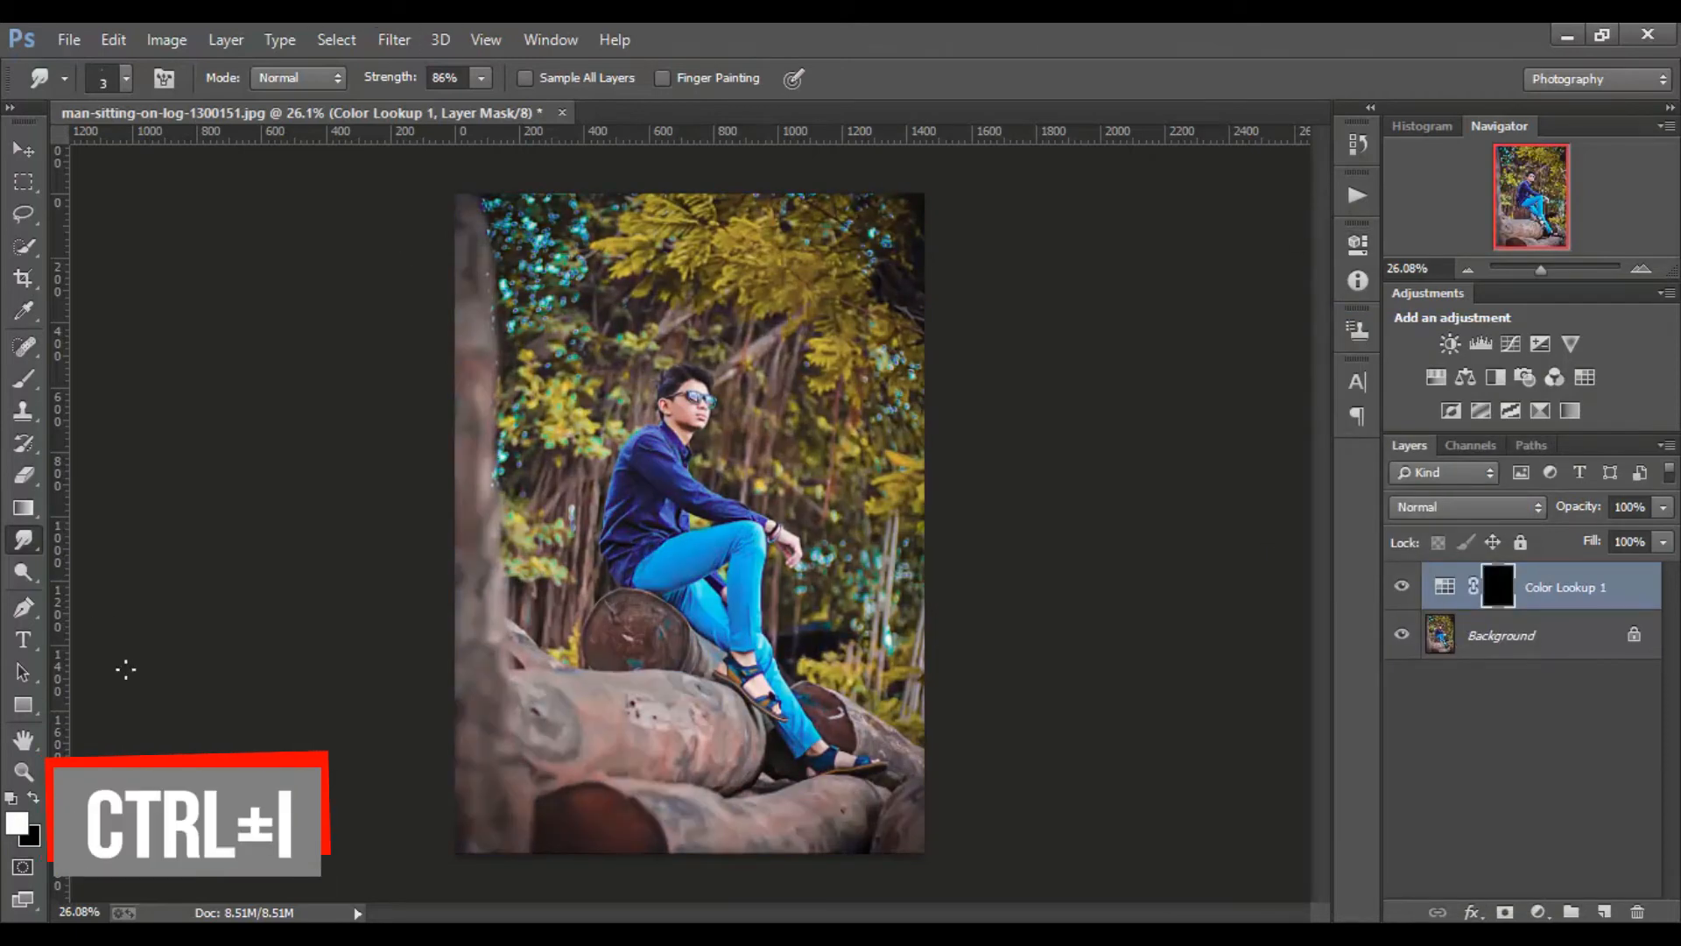
left_click(24, 378)
scroll(631, 856, "up", 1)
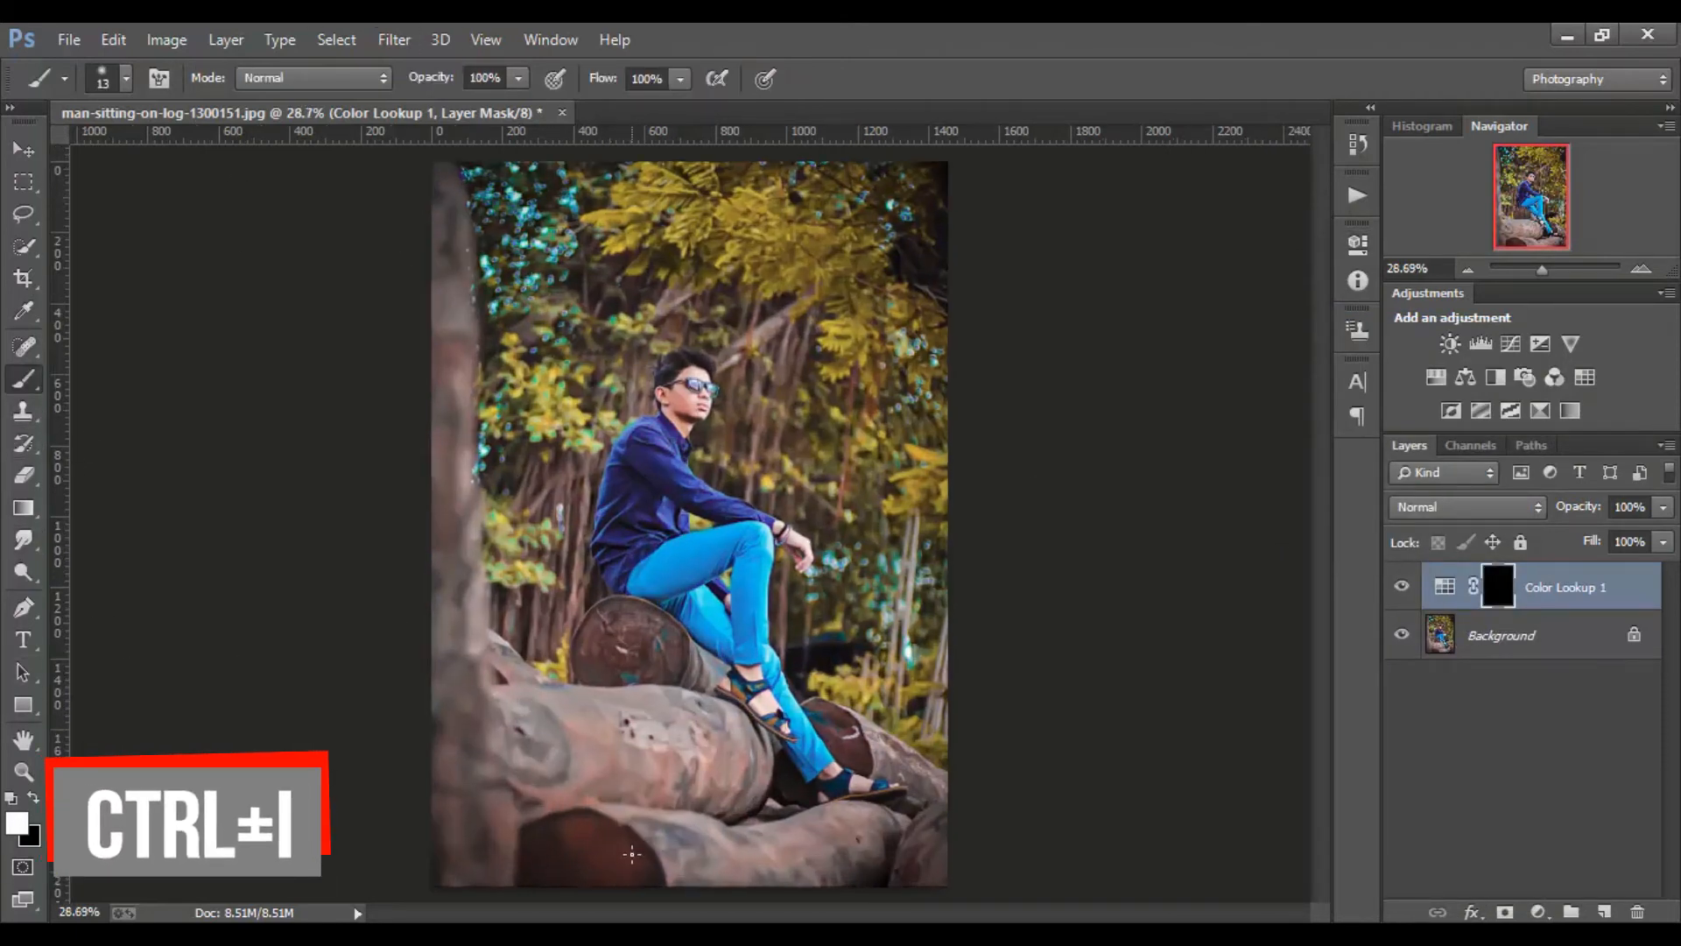
right_click(607, 844, "alt")
mouse_move(481, 844)
left_mouse_down()
mouse_move(466, 745)
mouse_move(618, 747)
mouse_move(684, 760)
mouse_move(529, 847)
mouse_move(740, 897)
left_mouse_up()
mouse_move(953, 841)
left_mouse_down()
mouse_move(863, 852)
mouse_move(747, 811)
mouse_move(637, 658)
mouse_move(624, 674)
mouse_move(677, 690)
left_mouse_up()
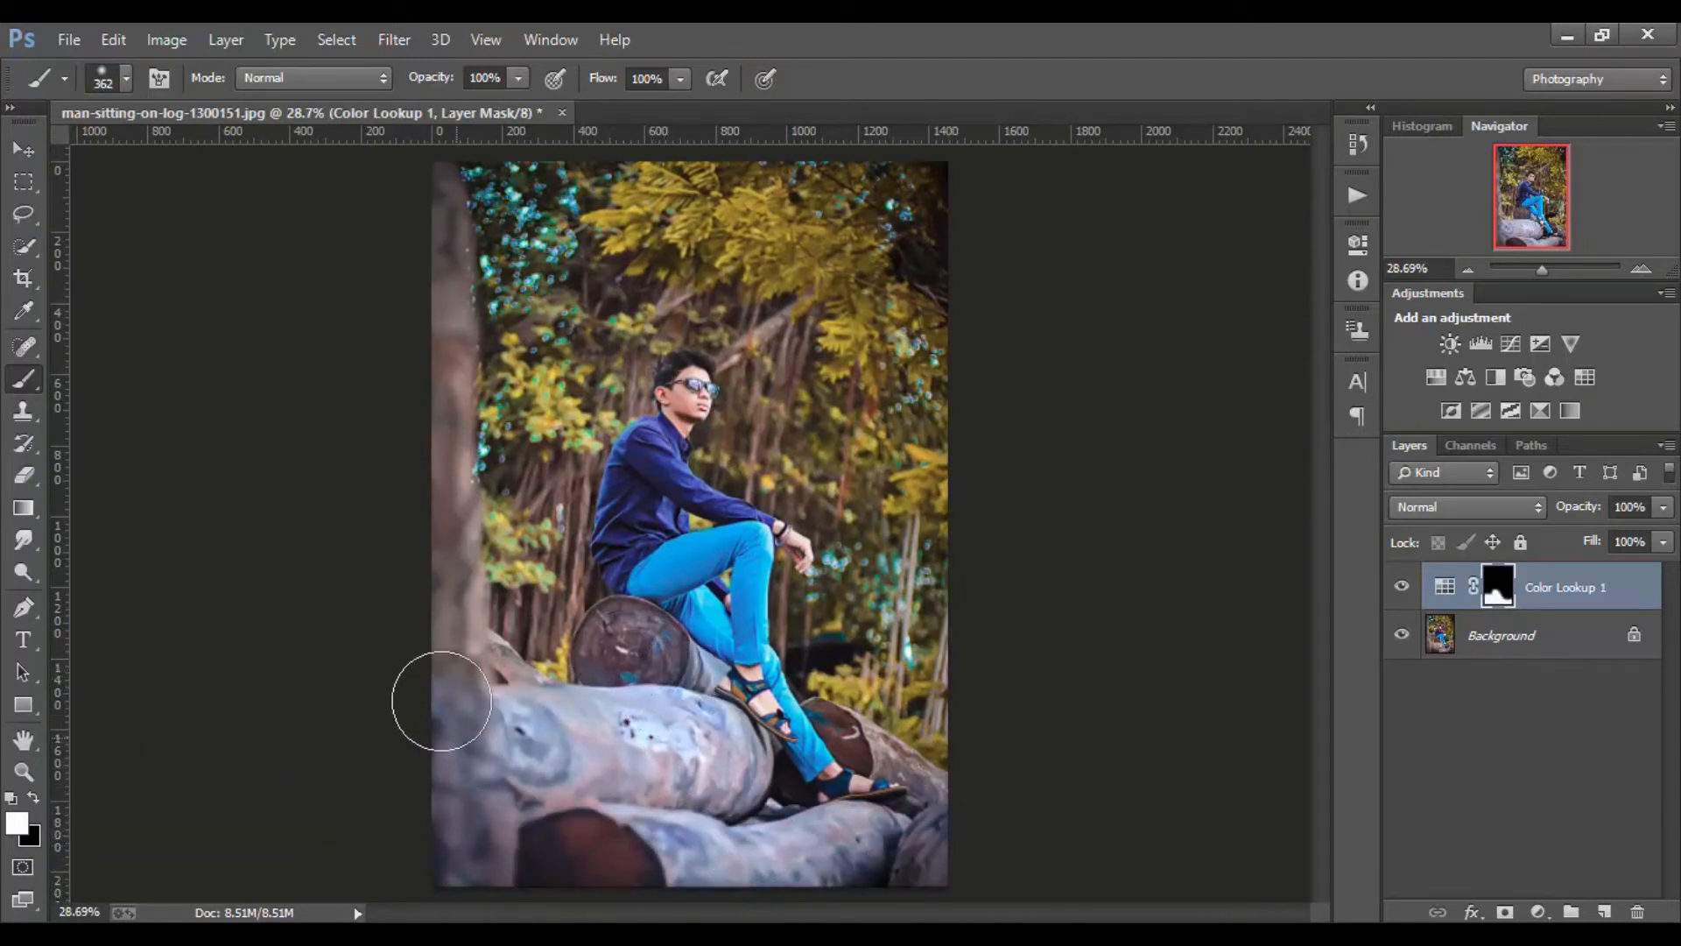
scroll(514, 274, "down", 4)
scroll(514, 274, "up", 5)
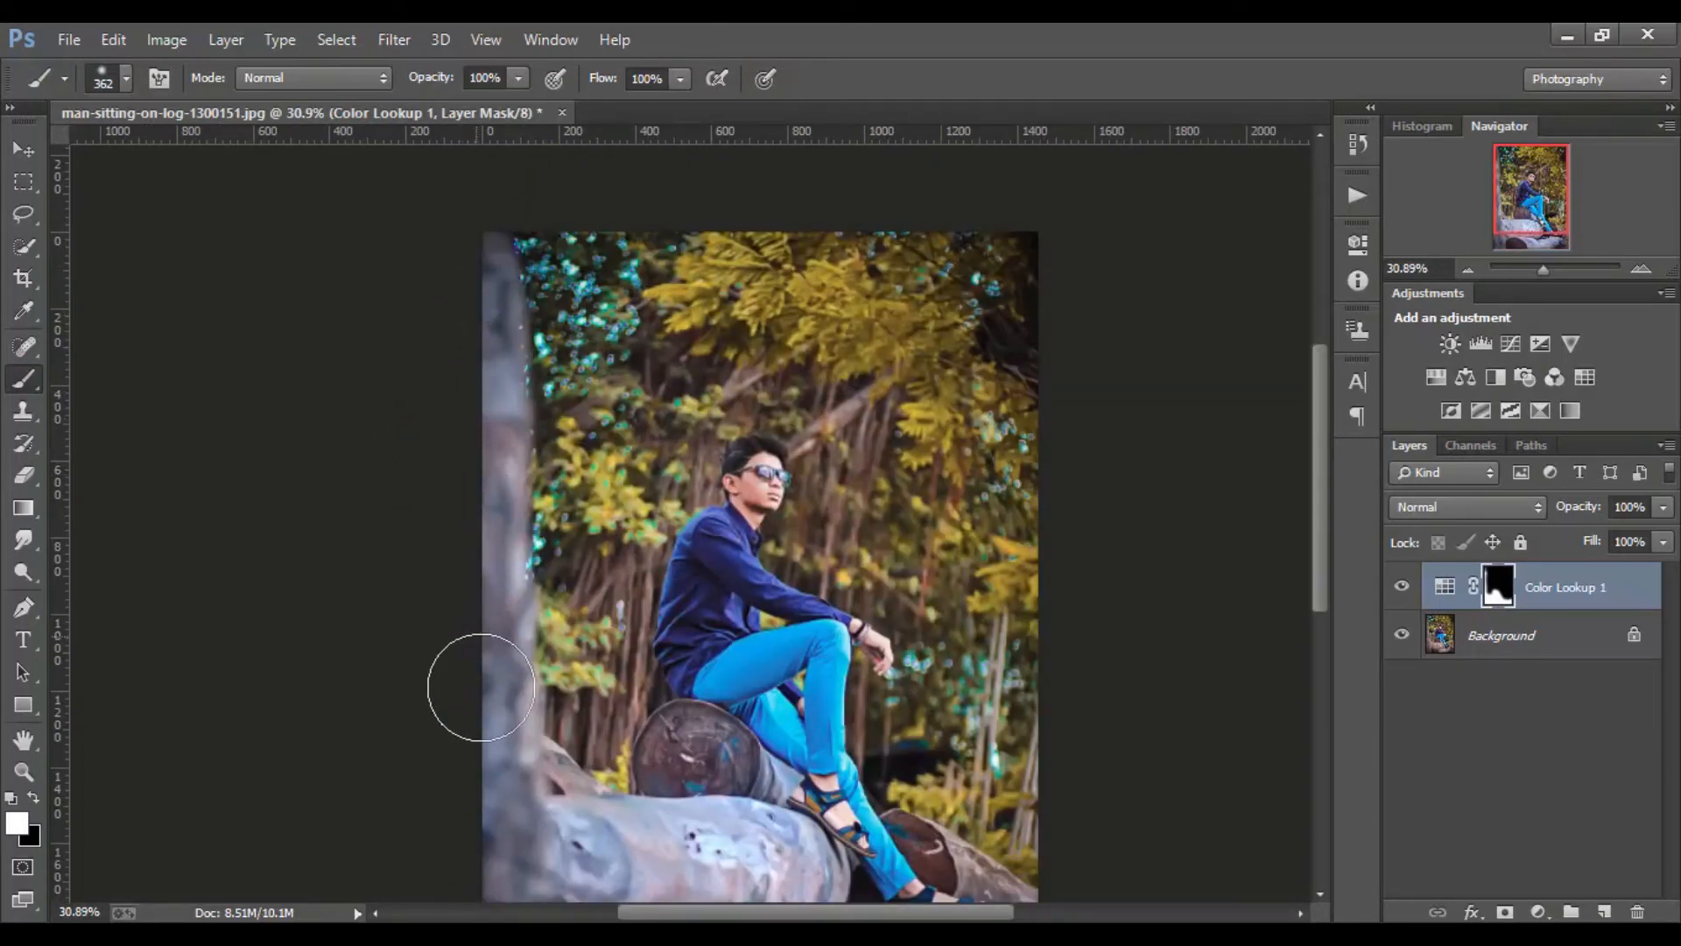
scroll(519, 764, "down", 2)
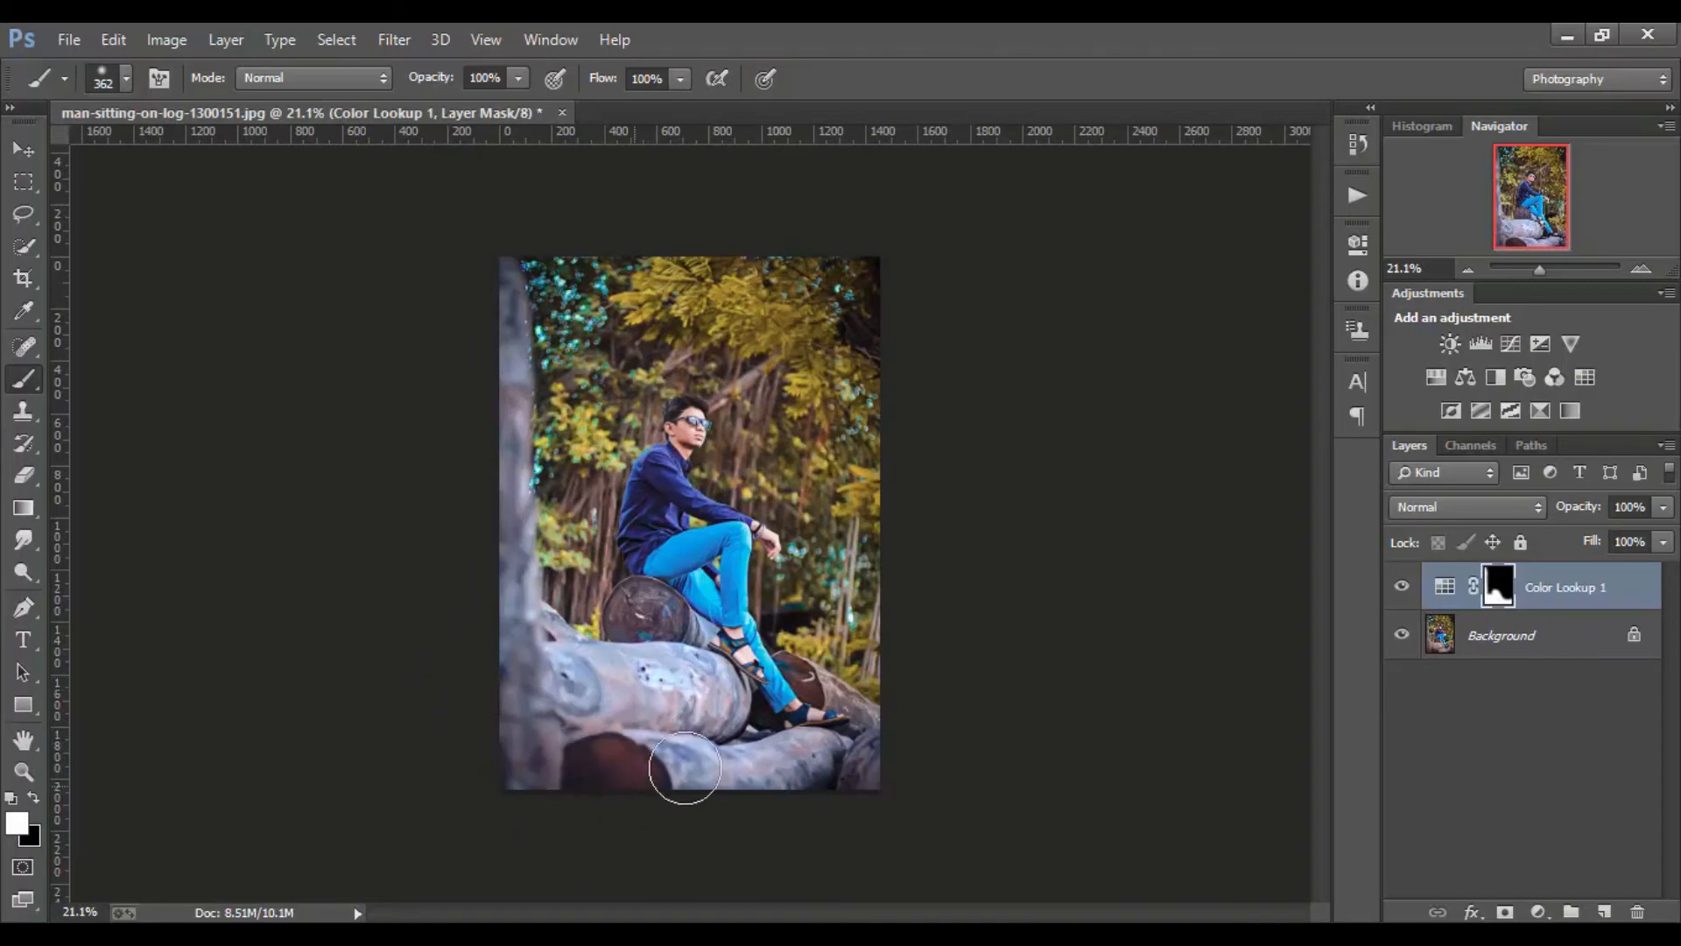
Step: Reveal the Color Lookup effect on the log behind the man's feet by painting its mask with a 121 px brush
scroll(684, 768, "up", 5)
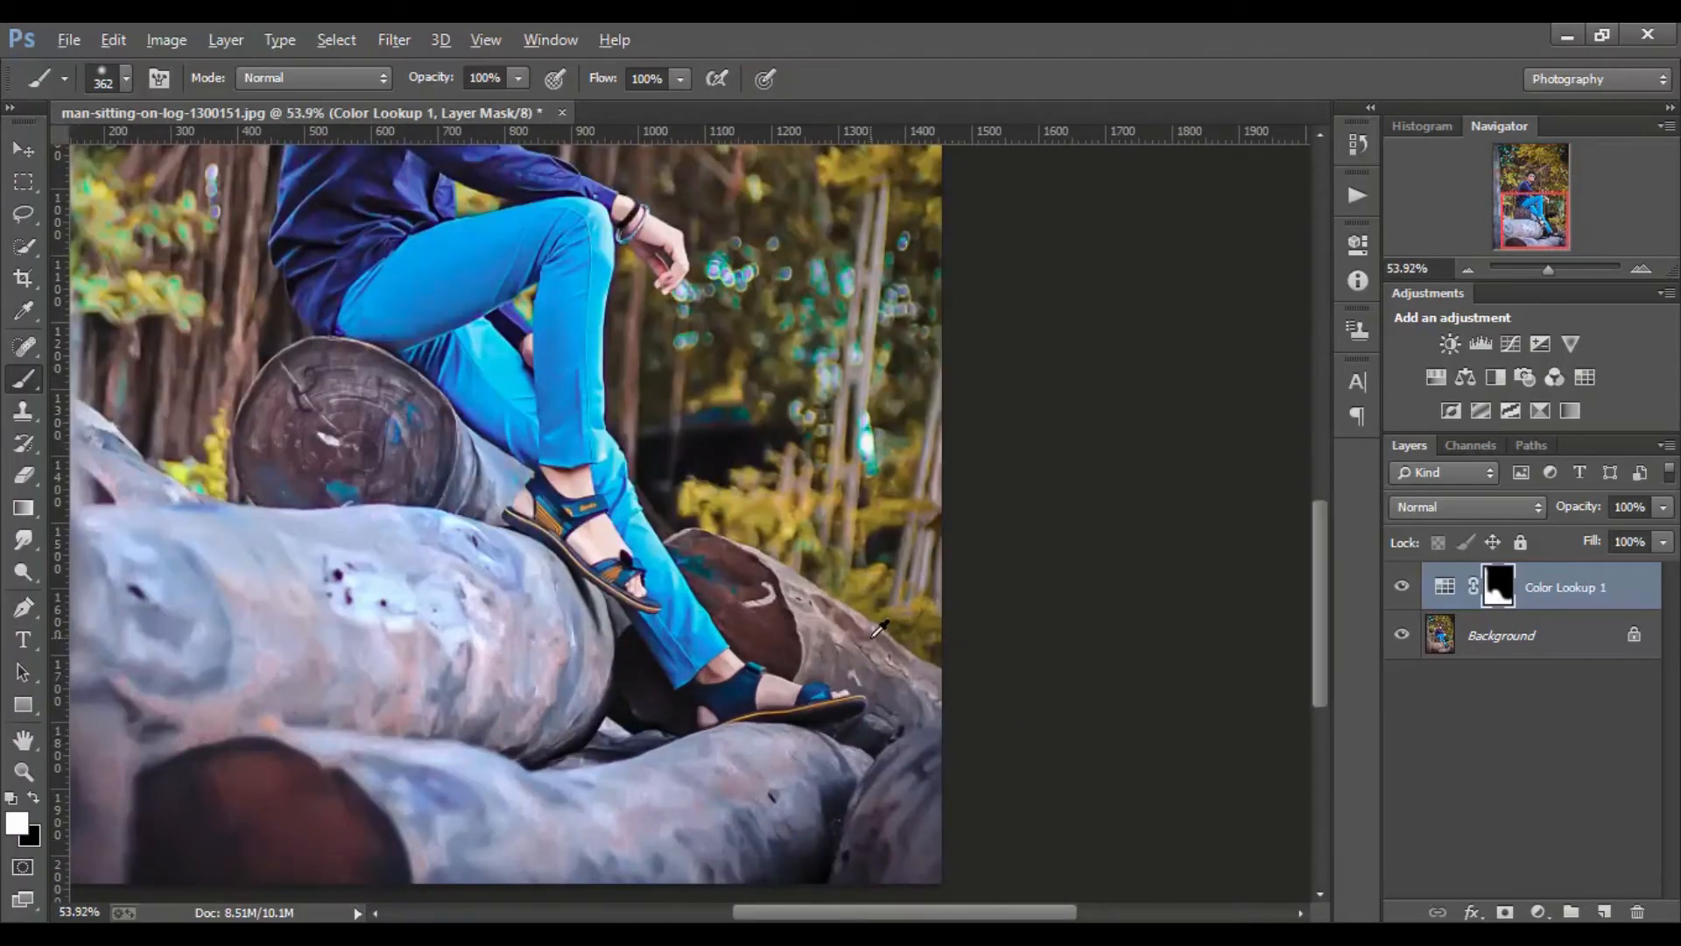
left_click_drag(872, 638, 792, 642)
mouse_move(723, 579)
left_mouse_down()
mouse_move(769, 605)
mouse_move(772, 643)
mouse_move(894, 685)
left_mouse_up()
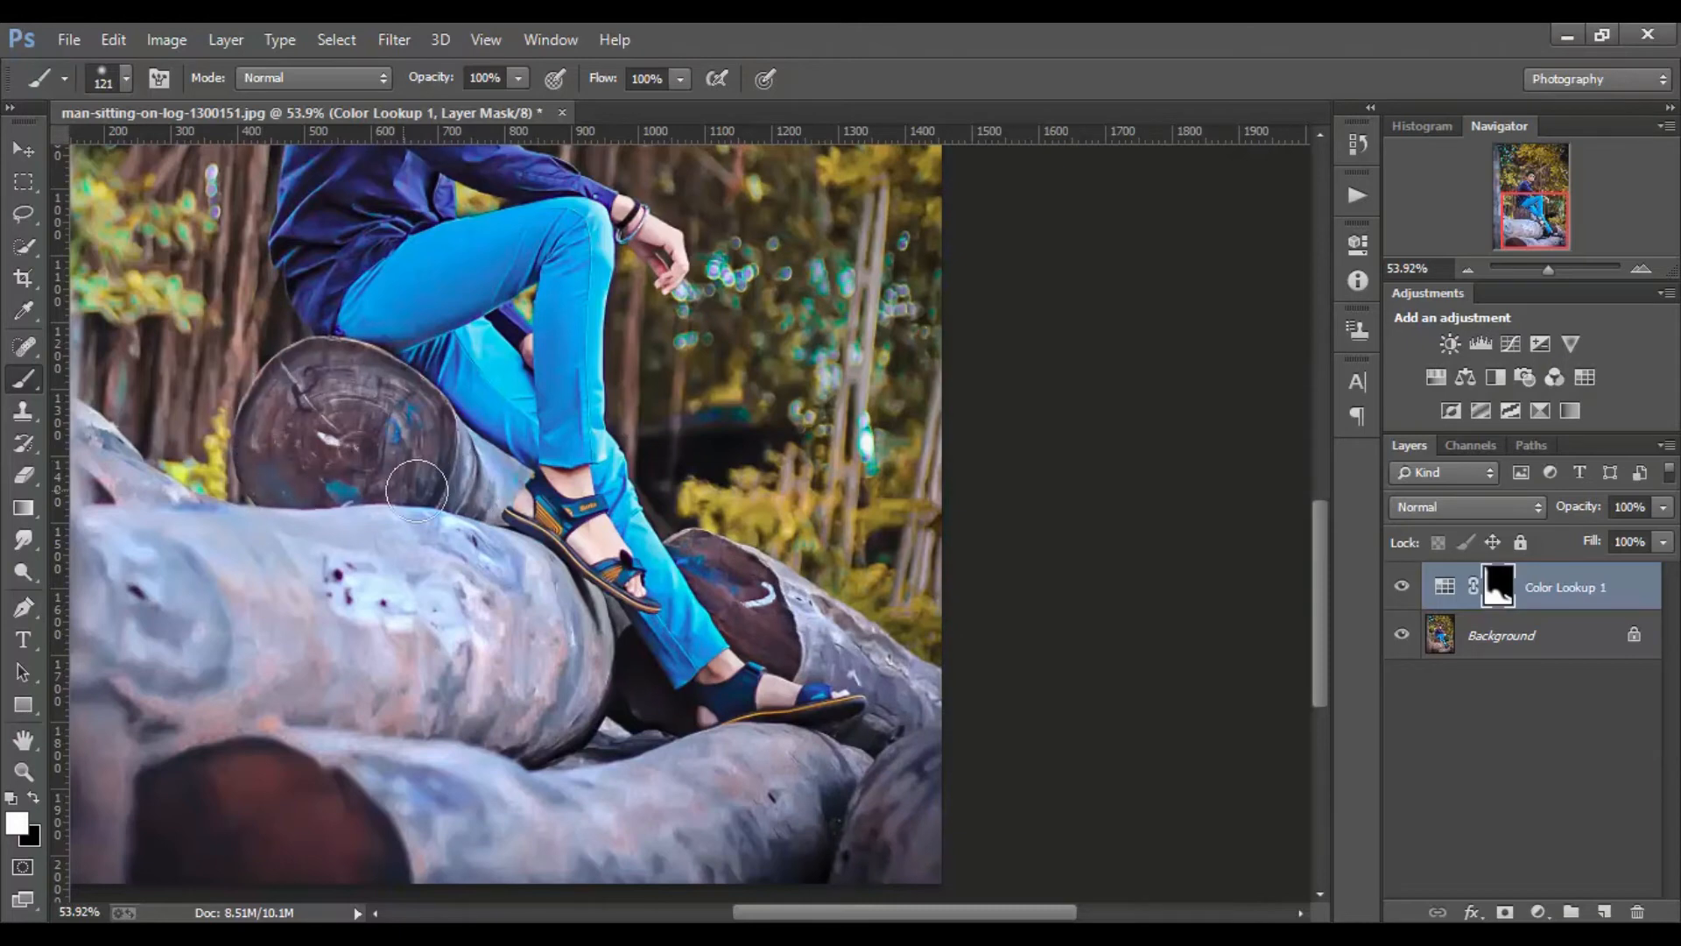
Step: Compare the photo without the Color Lookup layer, lower the layer's opacity to 73%, and merge it into Background
scroll(417, 491, "down", 5)
scroll(450, 510, "up", 3)
left_click(1401, 586)
left_click(1401, 587)
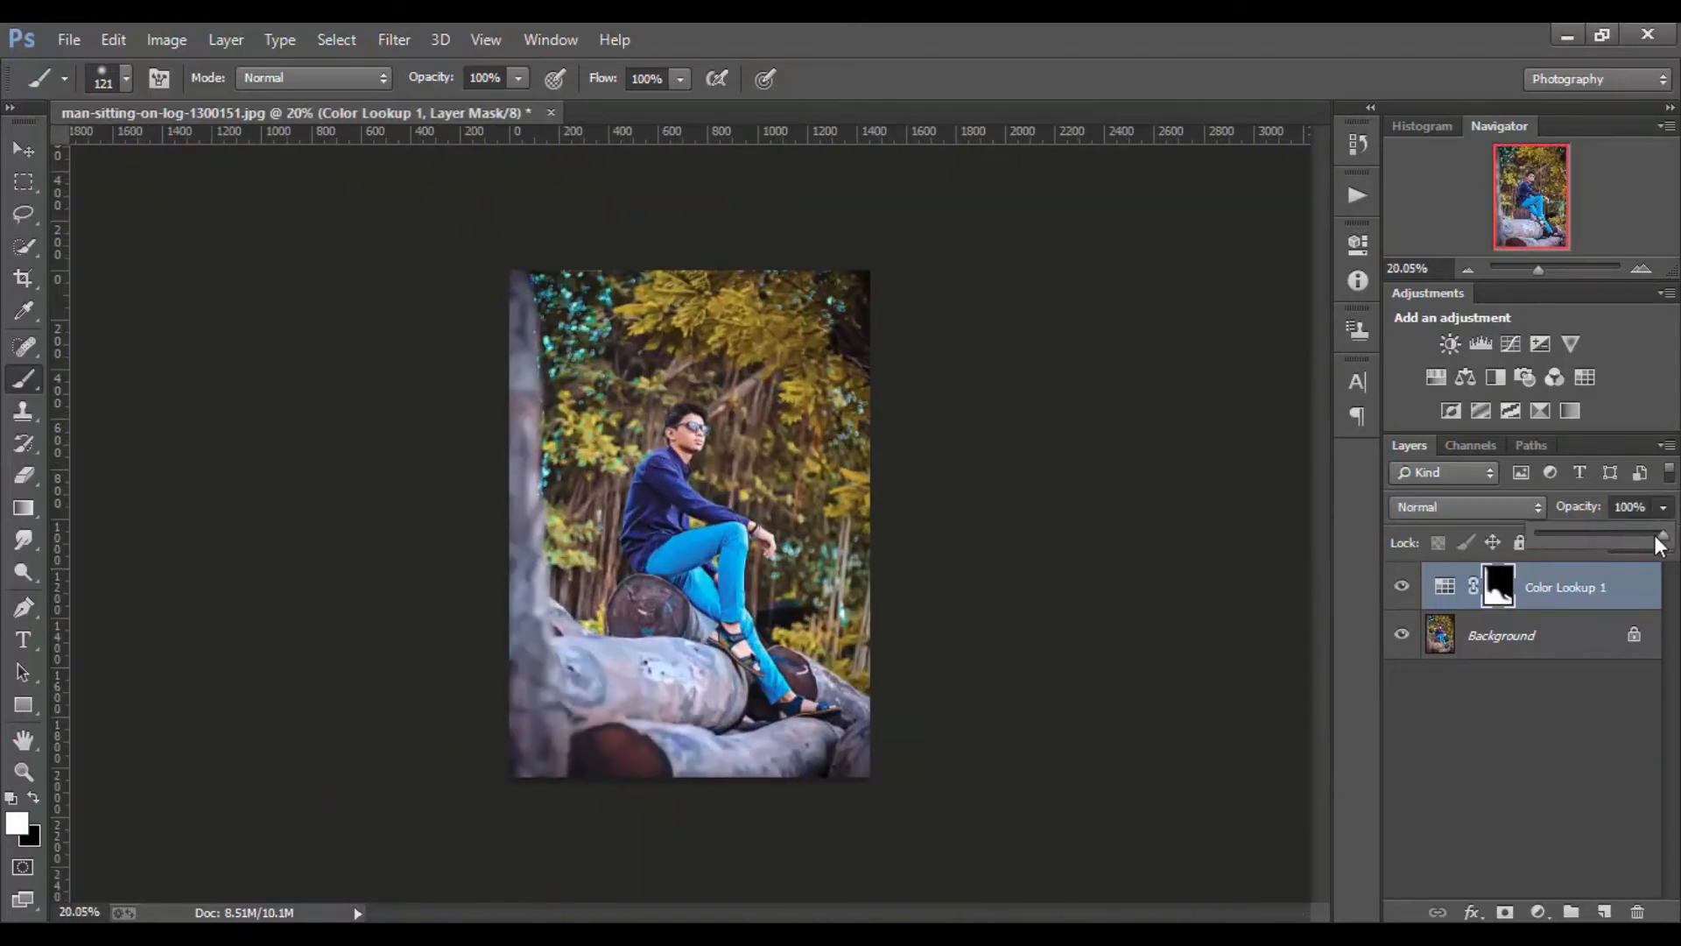
left_click_drag(1657, 538, 1629, 539)
right_click(1523, 653)
left_click(1138, 736)
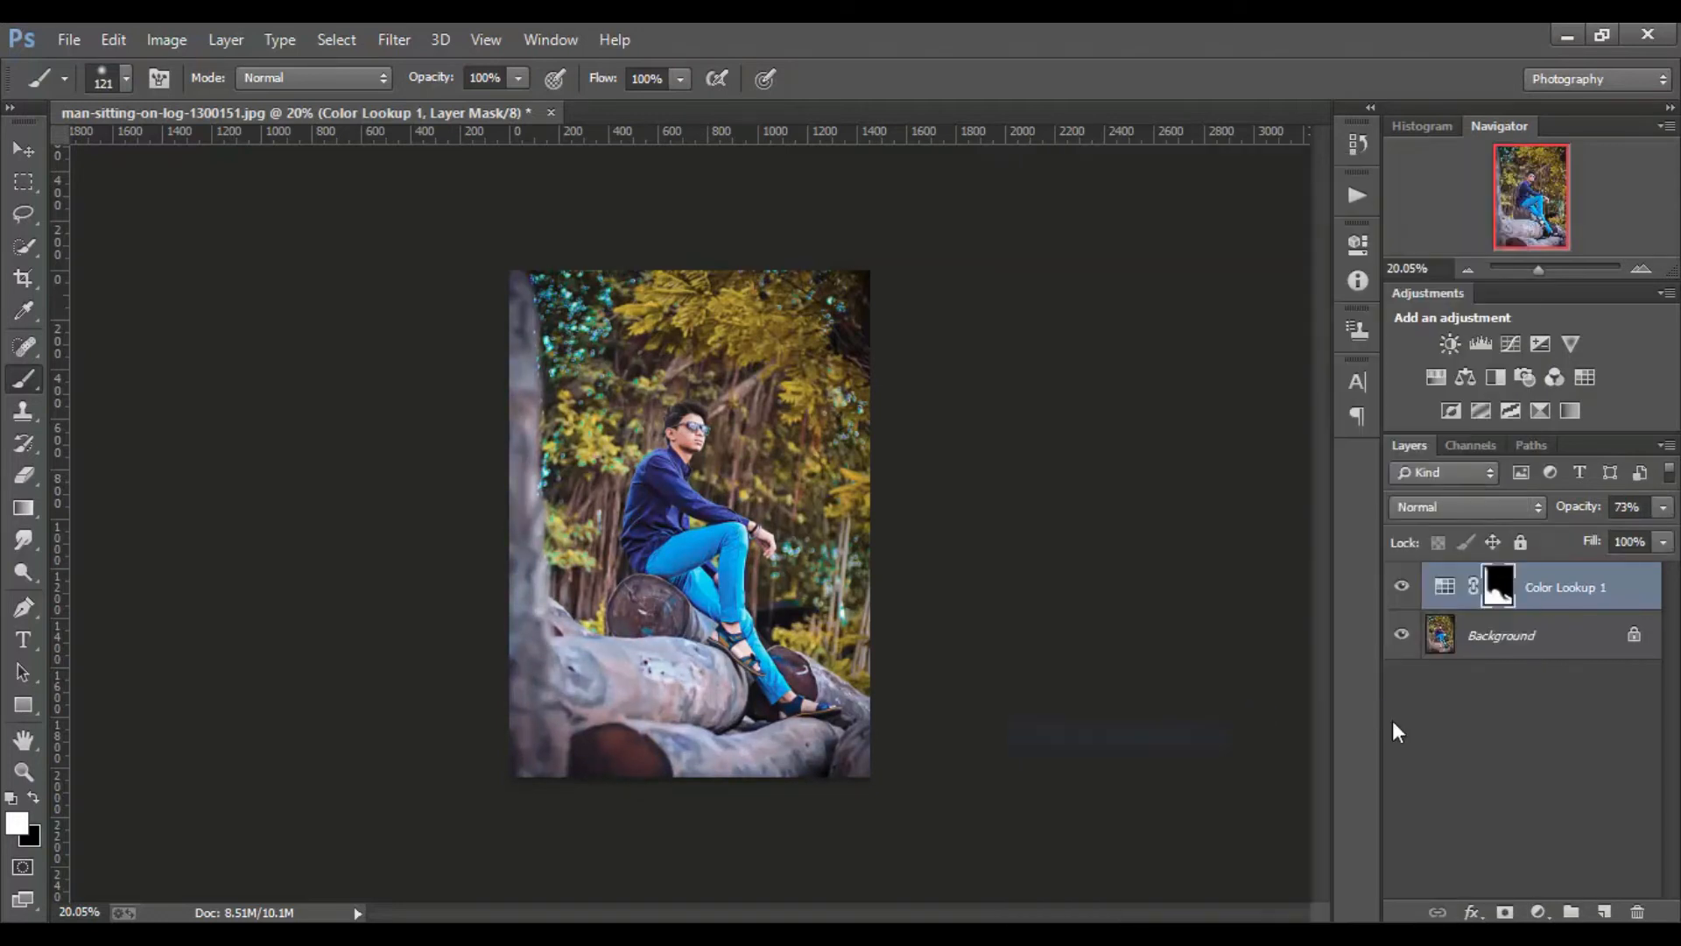
Step: On a new layer, draw a black-to-transparent linear gradient rising from the photo's lower edge over the logs
left_click(1604, 912)
key("x")
left_click(23, 508)
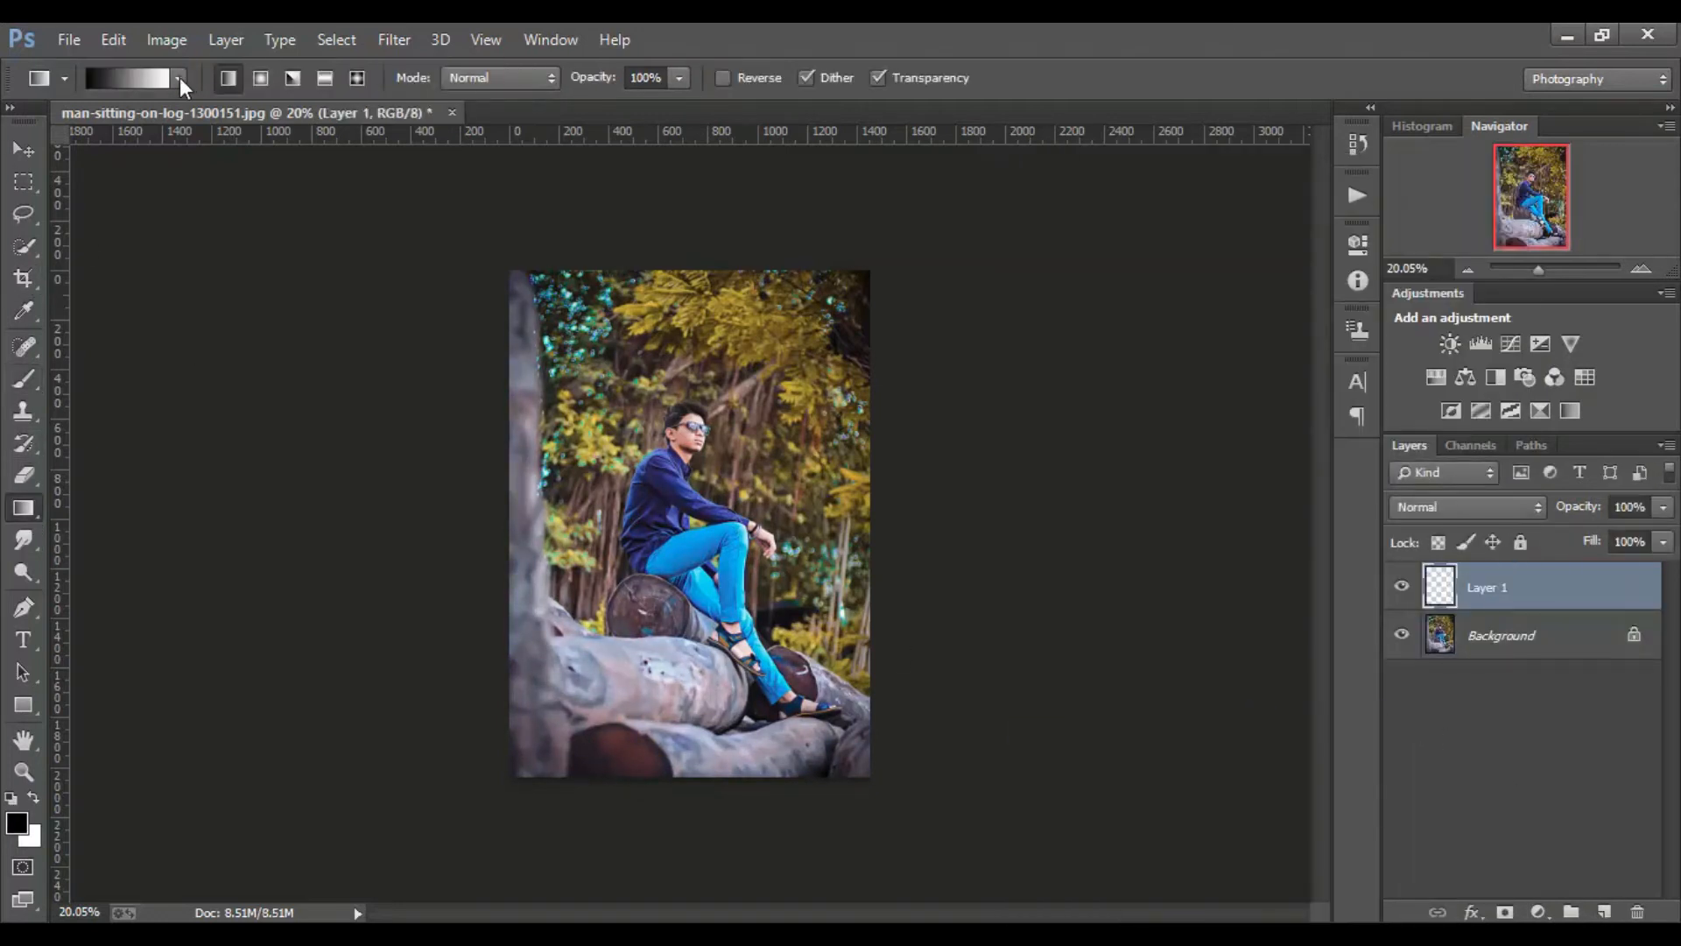
left_click(181, 77)
double_click(94, 140)
scroll(627, 822, "up", 2)
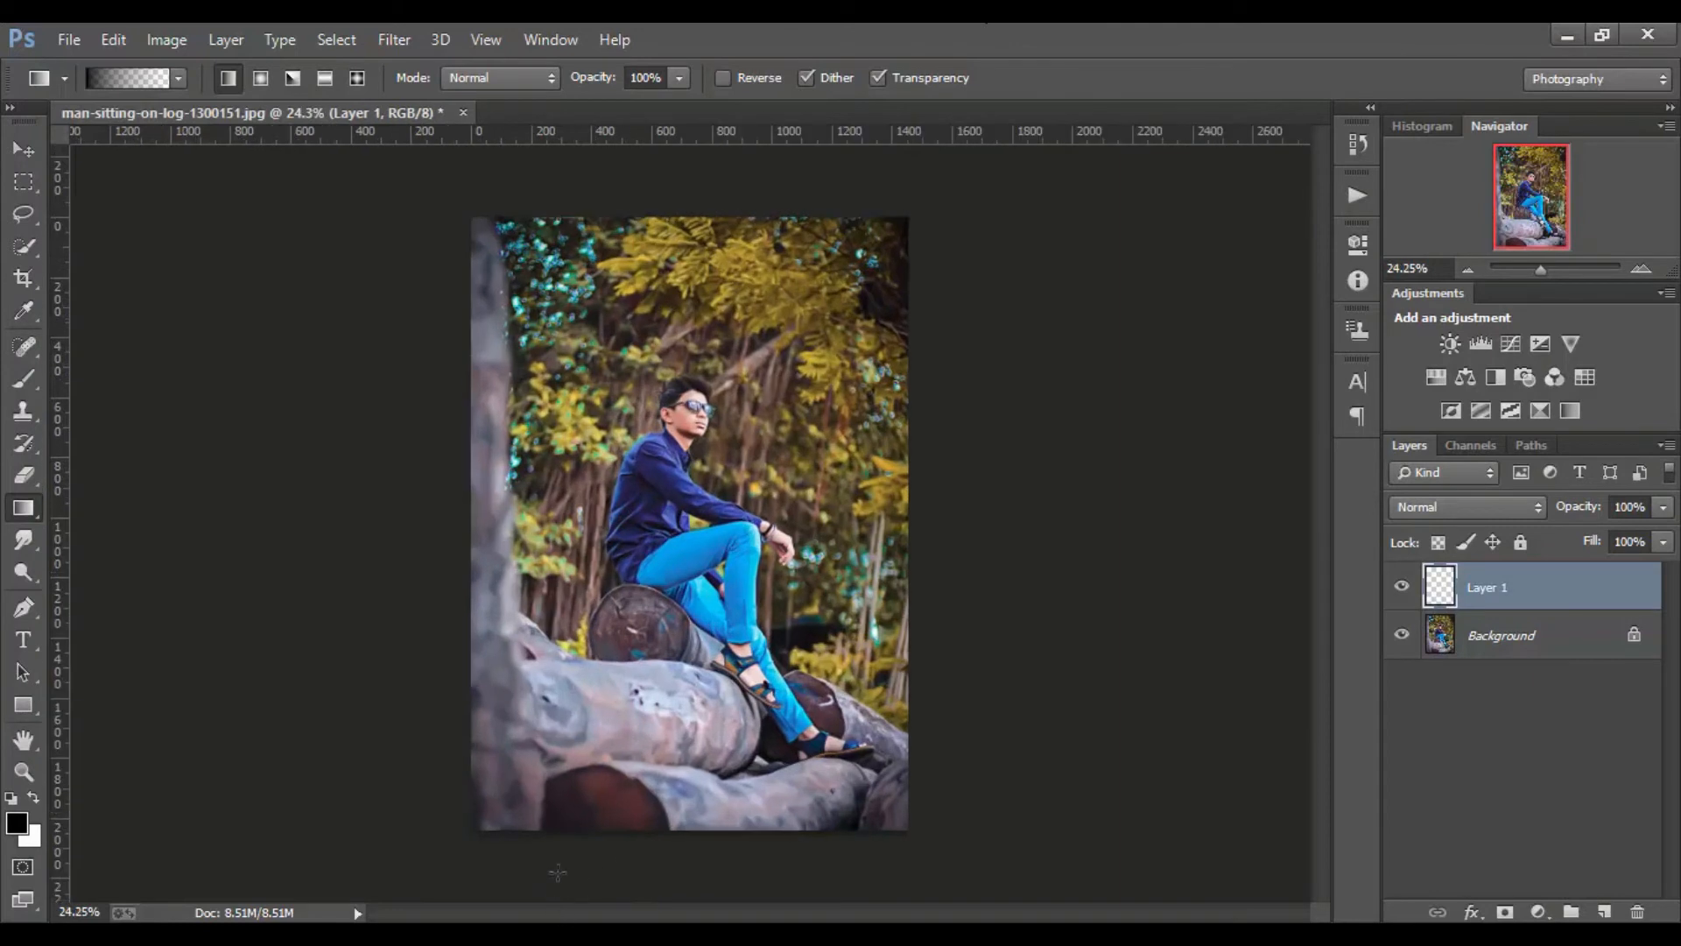
scroll(645, 578, "down", 1)
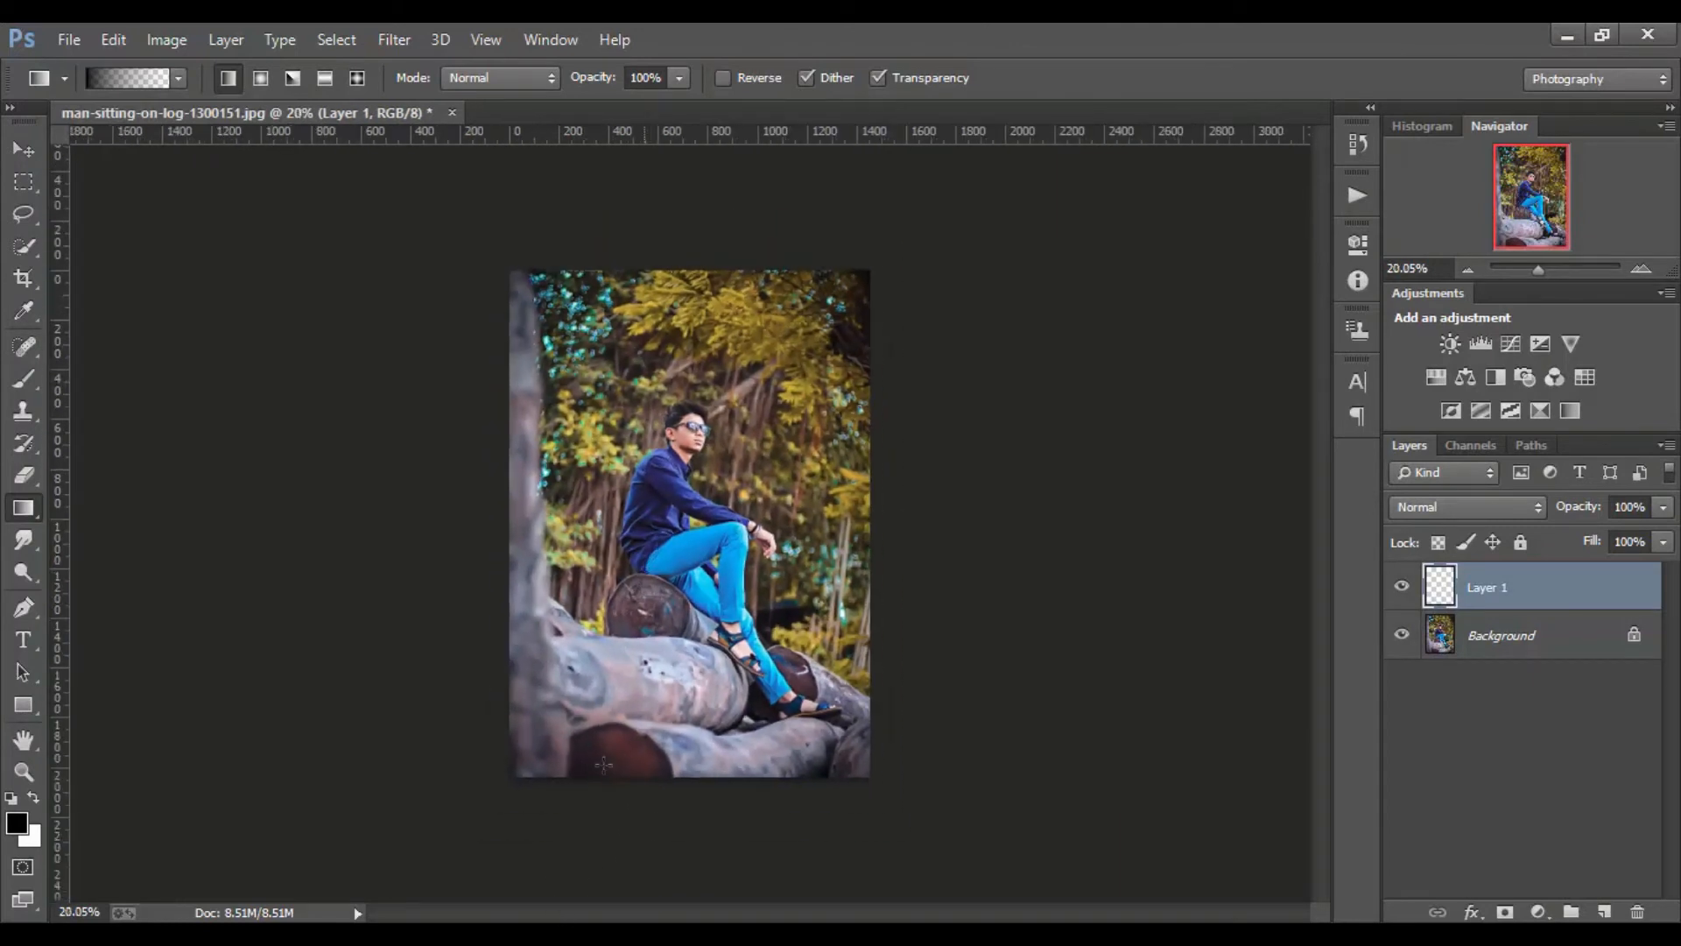
left_click_drag(574, 865, 574, 865)
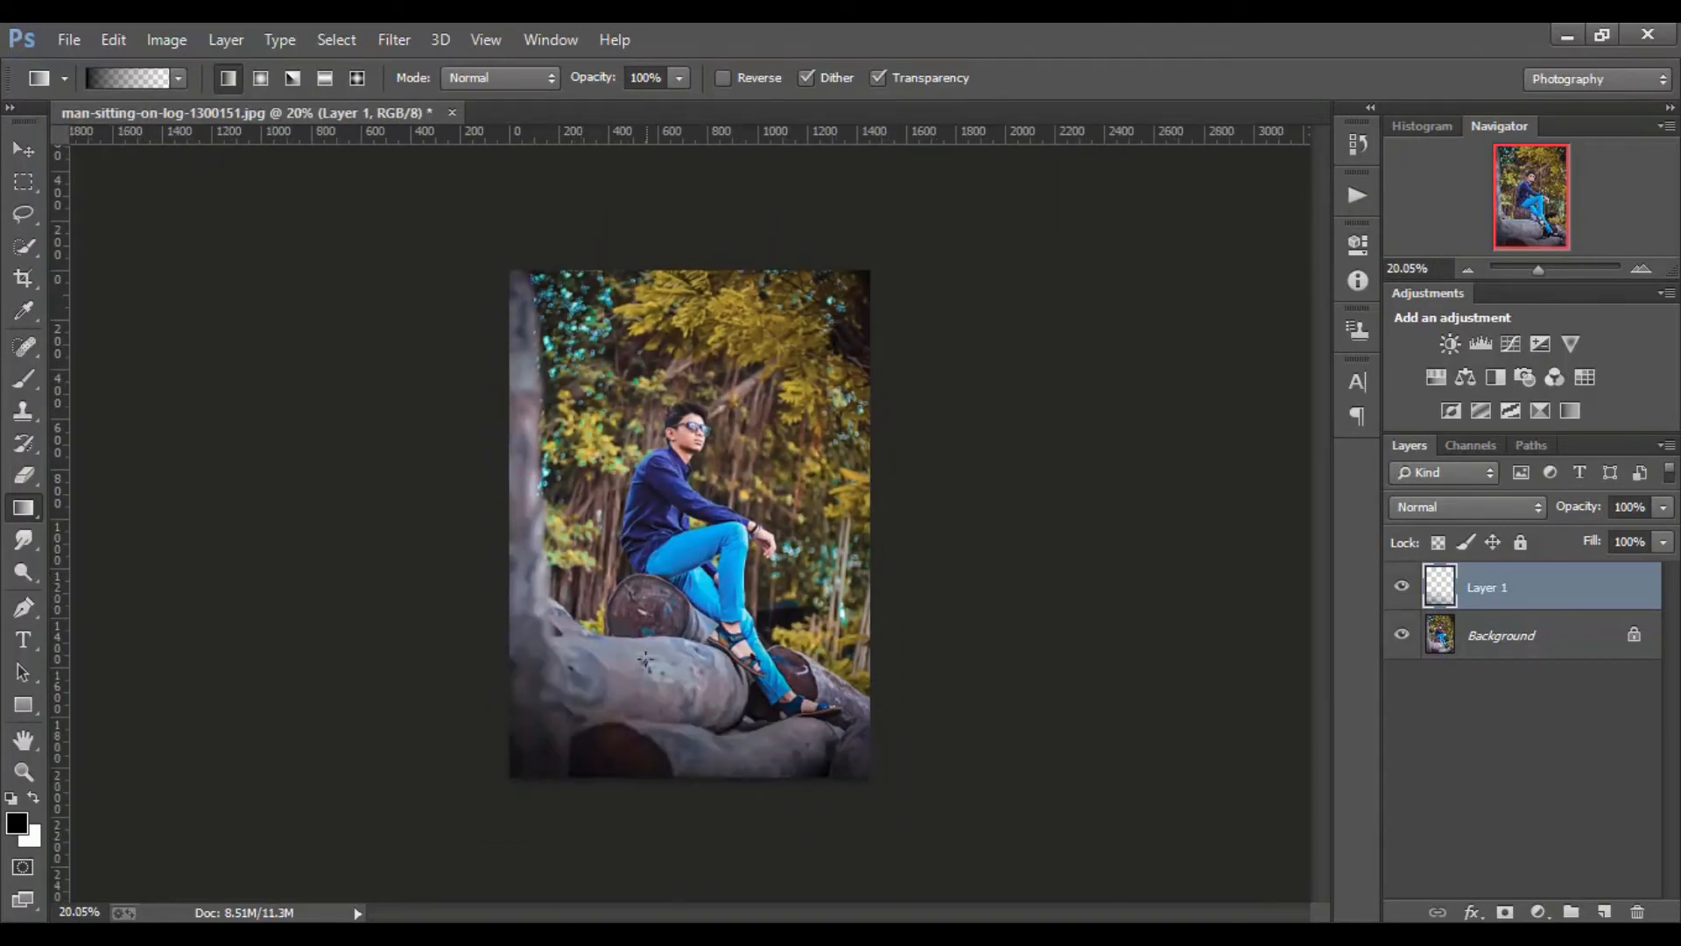
key("ctrl+z")
left_click_drag(600, 647, 626, 525)
scroll(648, 525, "up", 1)
Step: Lower the gradient layer's opacity to 47%, compare the photo without it, and merge it down into Background
left_click(1663, 507)
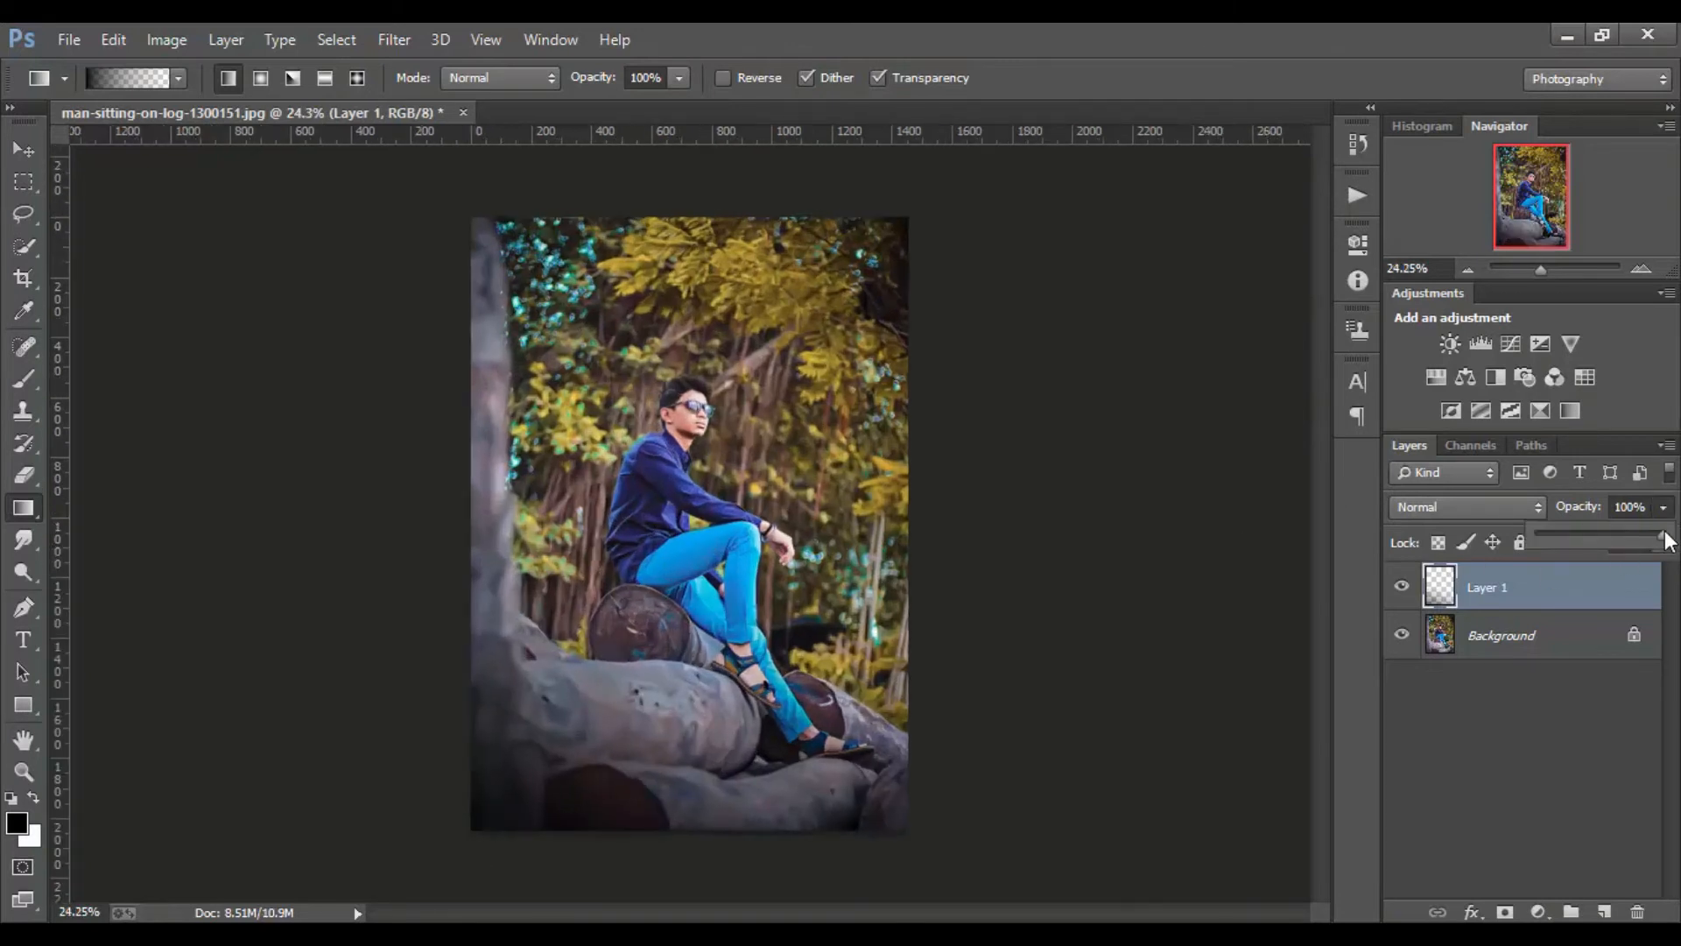
left_click_drag(1667, 534, 1616, 541)
left_click(1400, 592)
left_click(1401, 592)
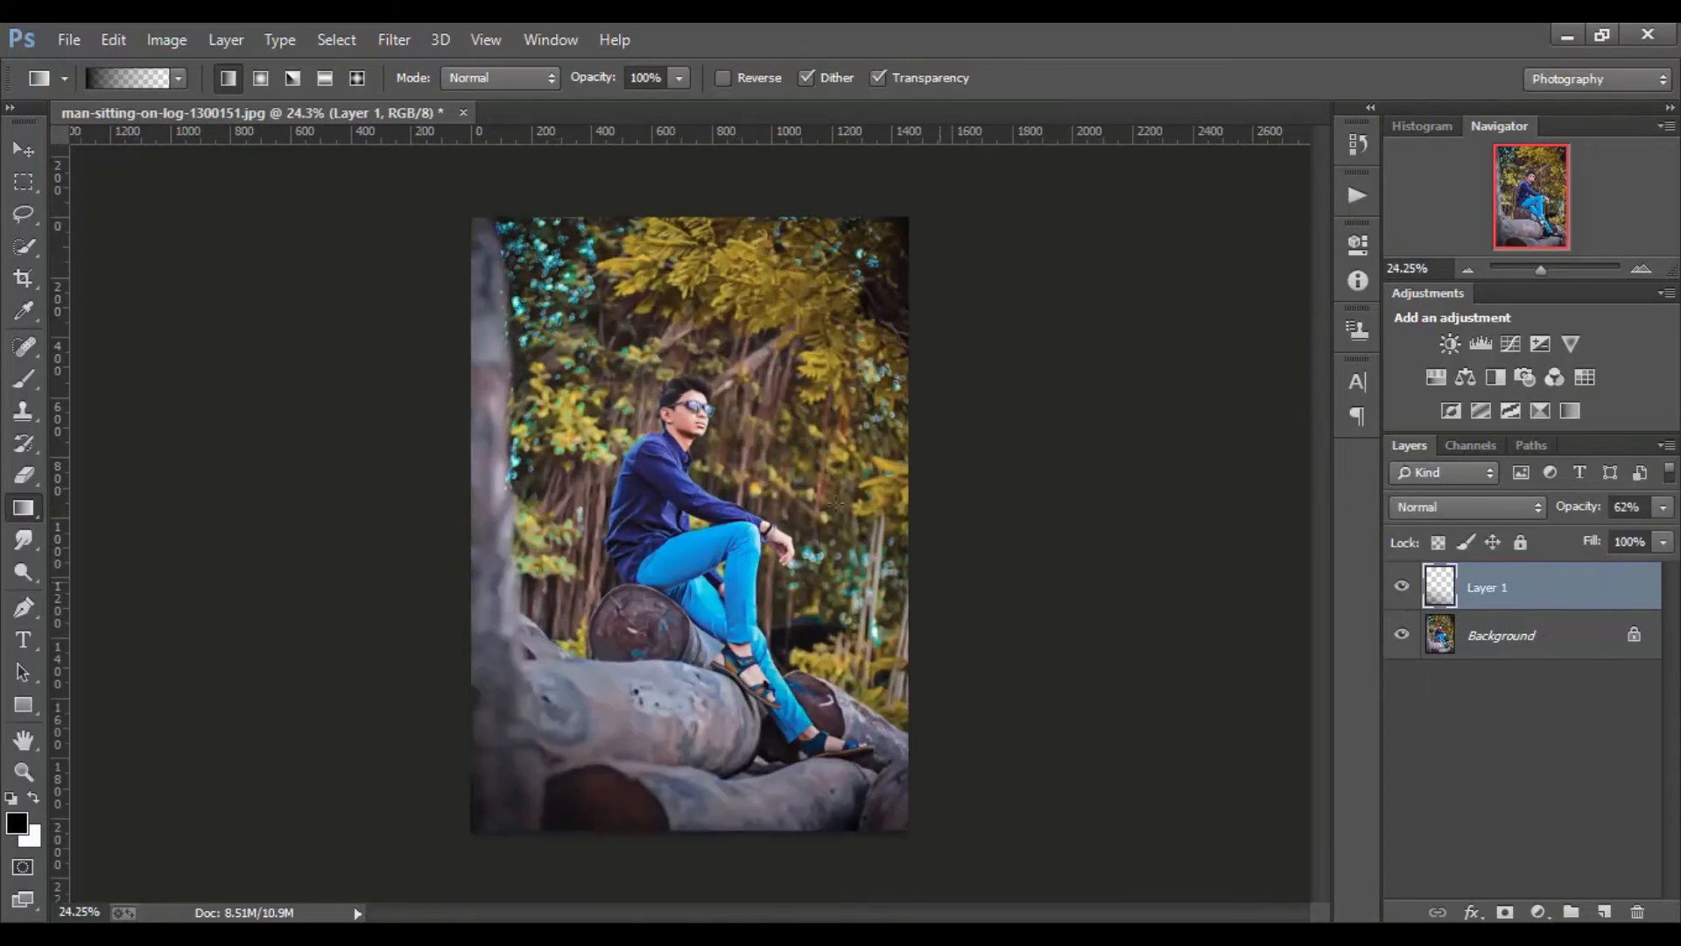
scroll(976, 469, "down", 3)
scroll(976, 470, "up", 2)
left_click_drag(1620, 535, 1603, 534)
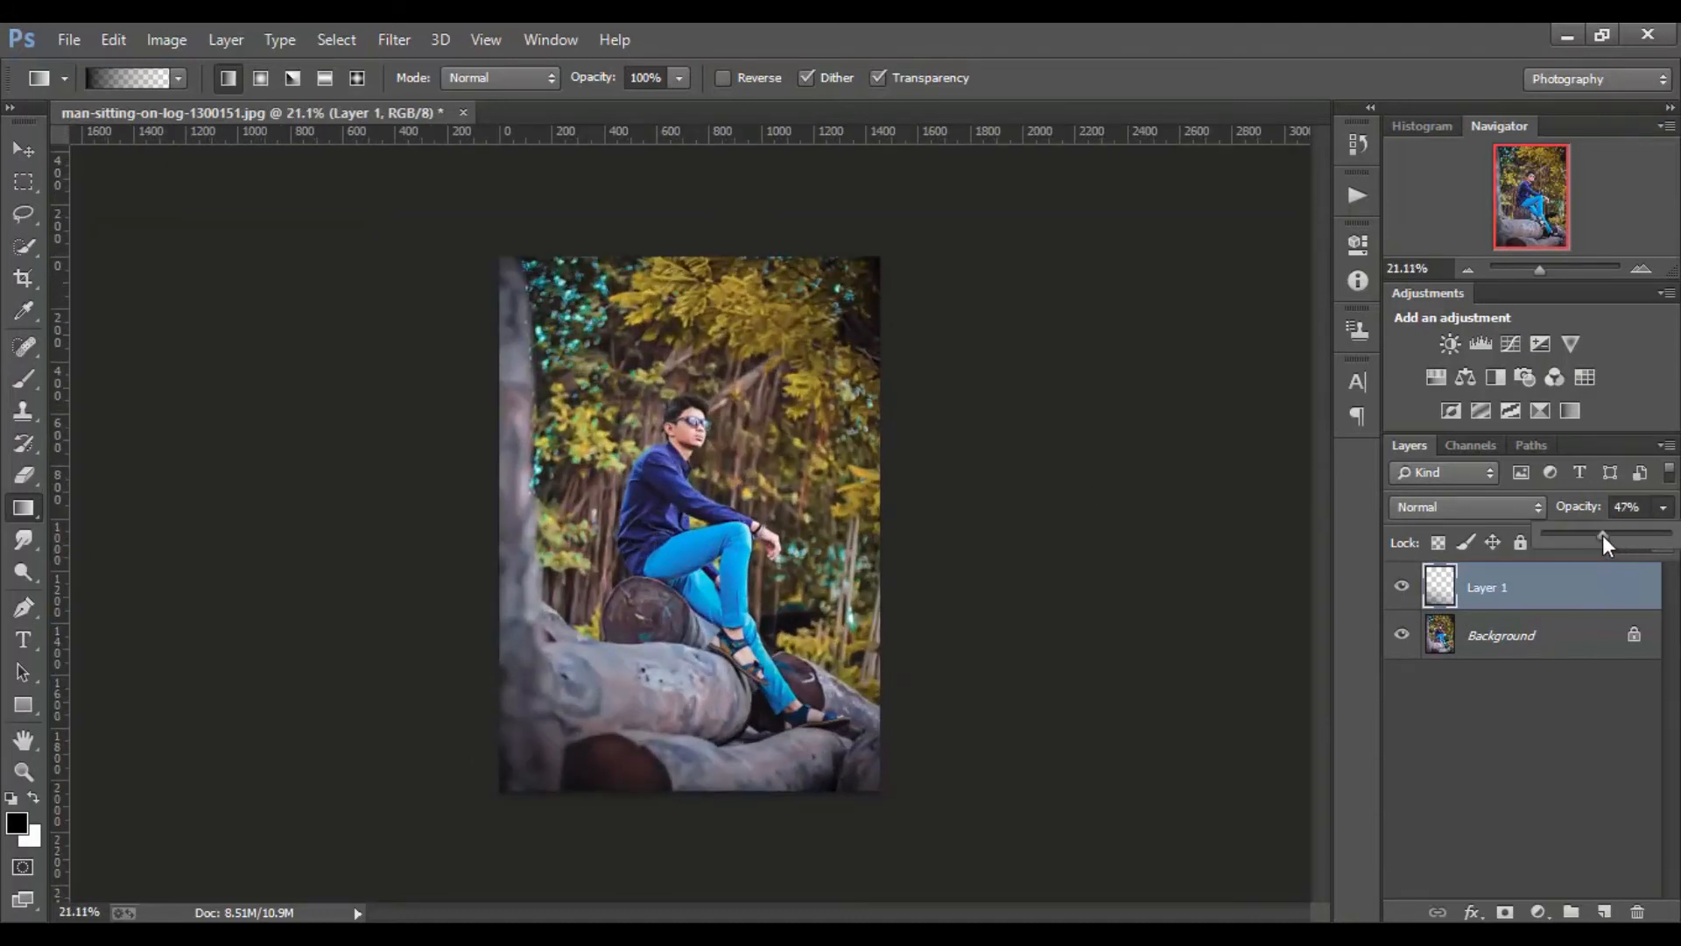
left_click(1402, 586)
left_click(1402, 586)
right_click(1527, 597)
left_click(1105, 732)
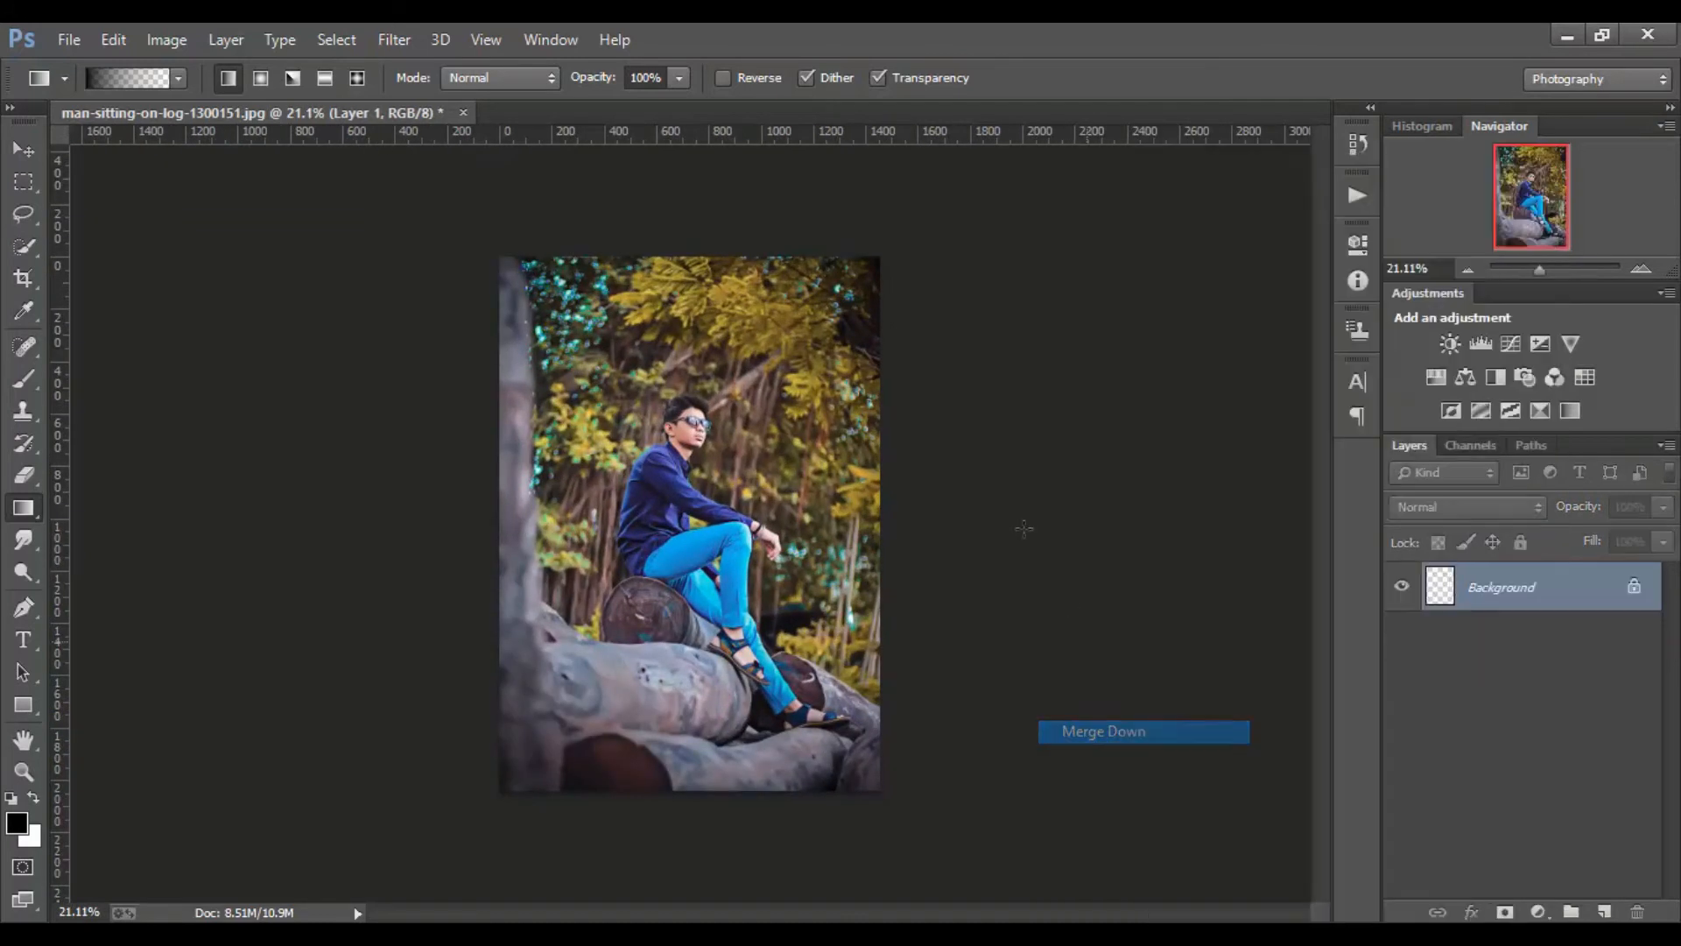
Step: Add a new layer and dab one soft white glow with a 504 px brush on the background beside the man's face
scroll(1021, 529, "down", 5)
scroll(732, 439, "up", 5)
scroll(732, 438, "up", 1)
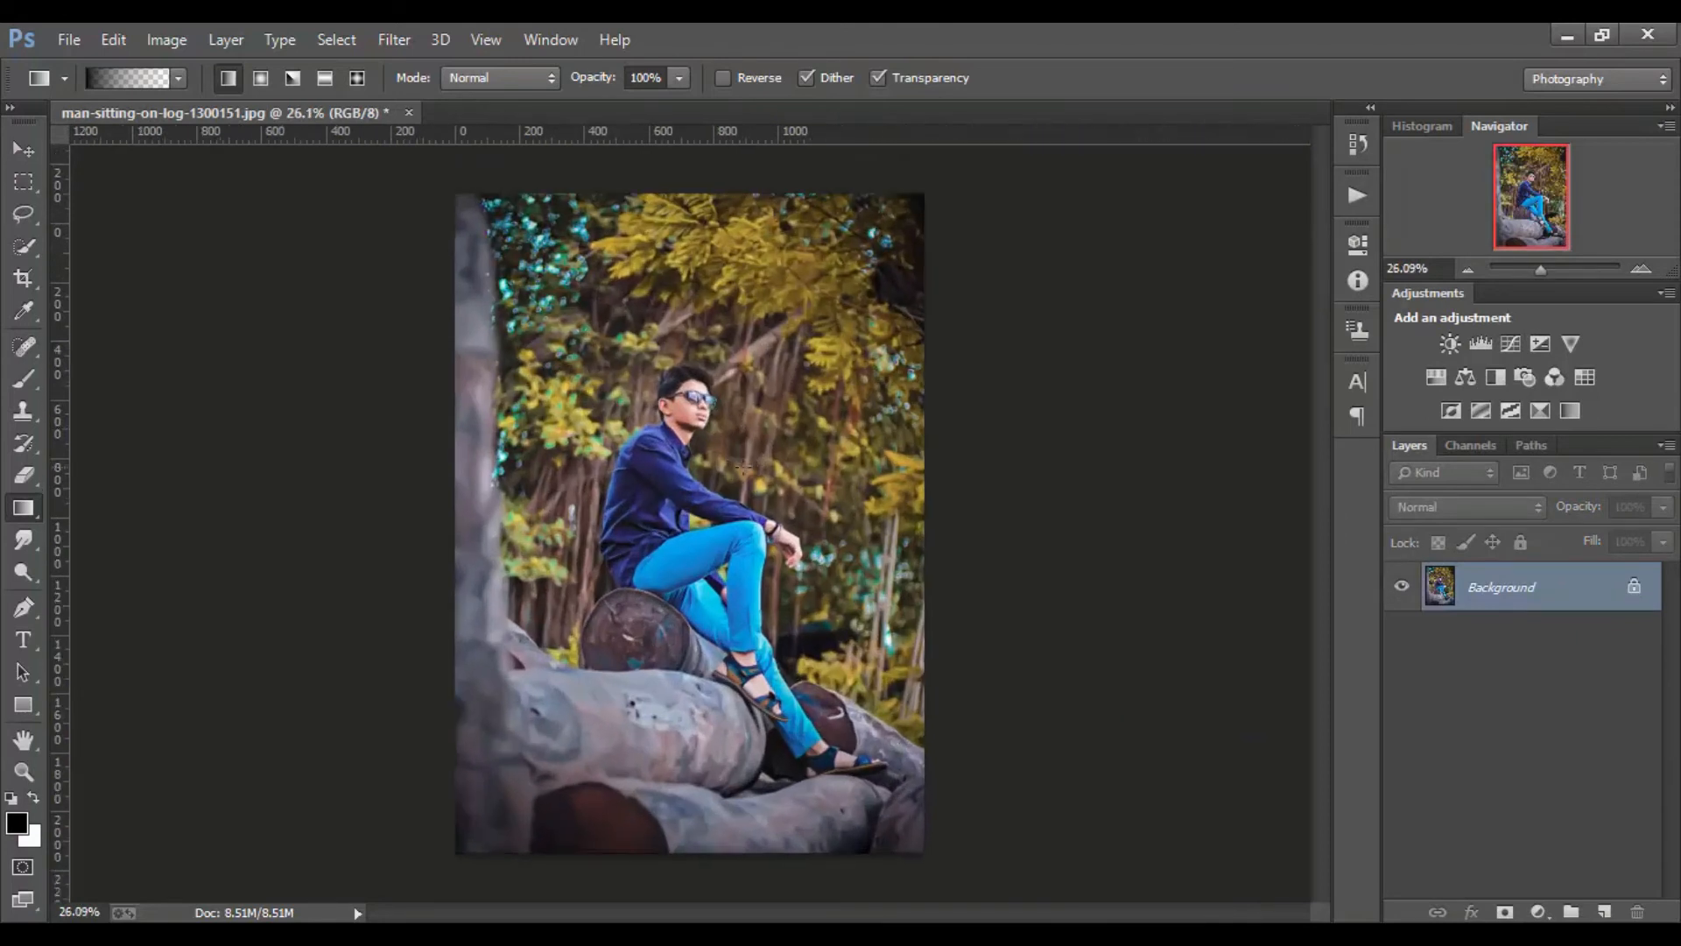
scroll(733, 438, "down", 1)
key("b")
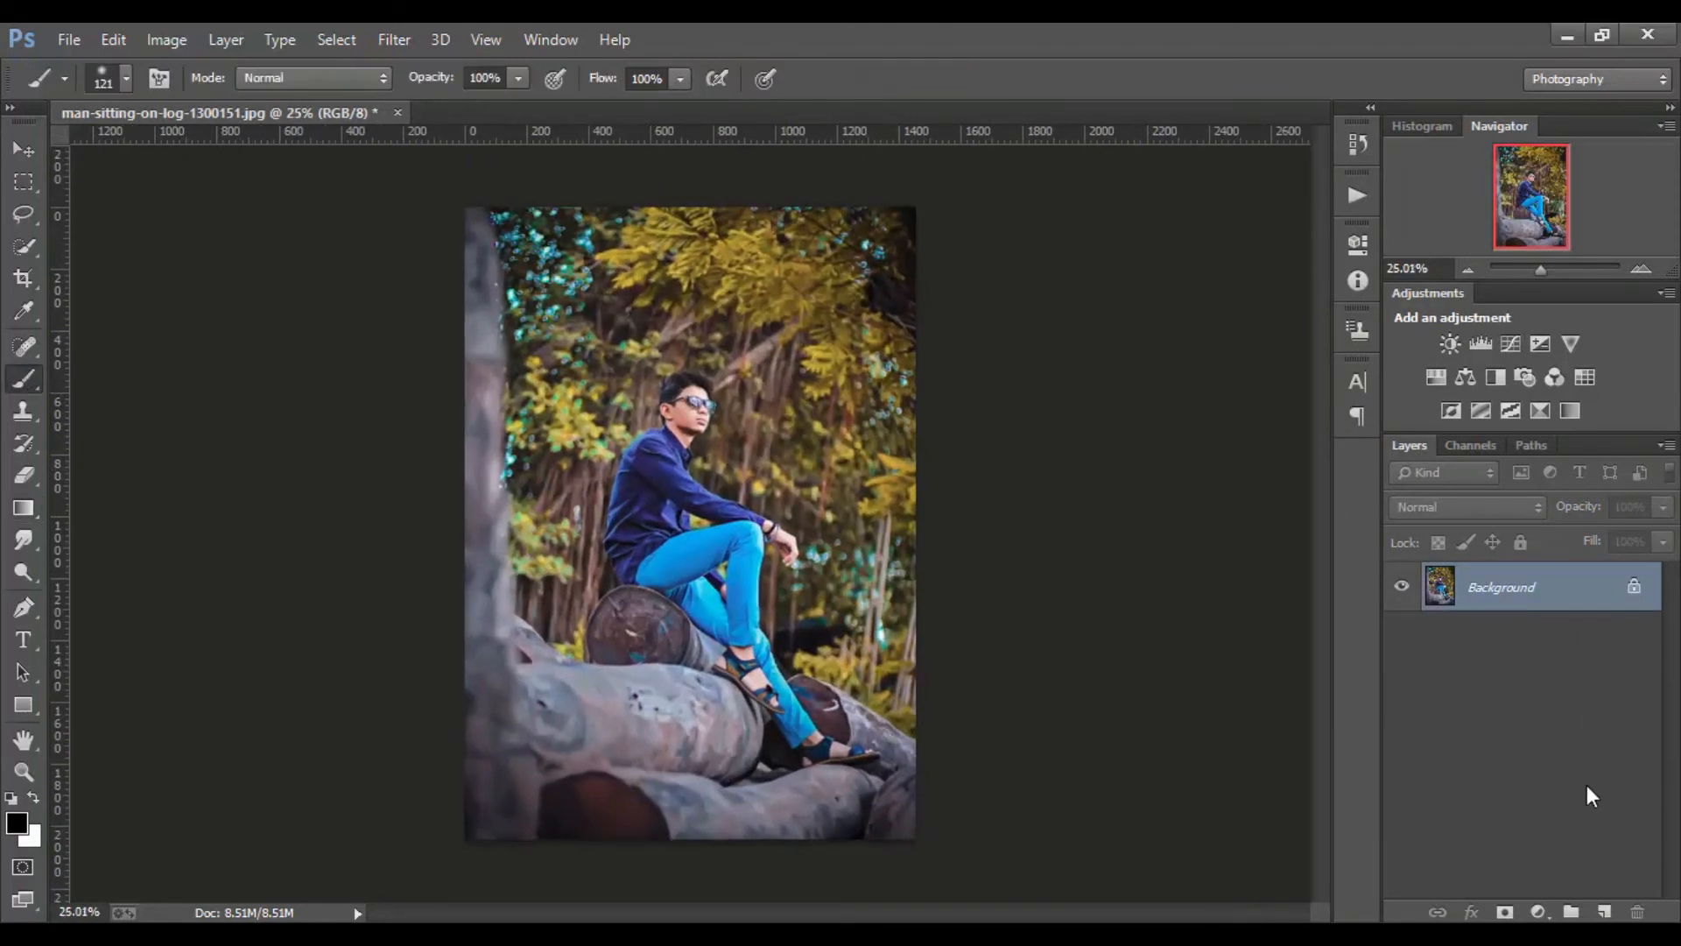
left_click(1604, 910)
left_click_drag(617, 570, 676, 581)
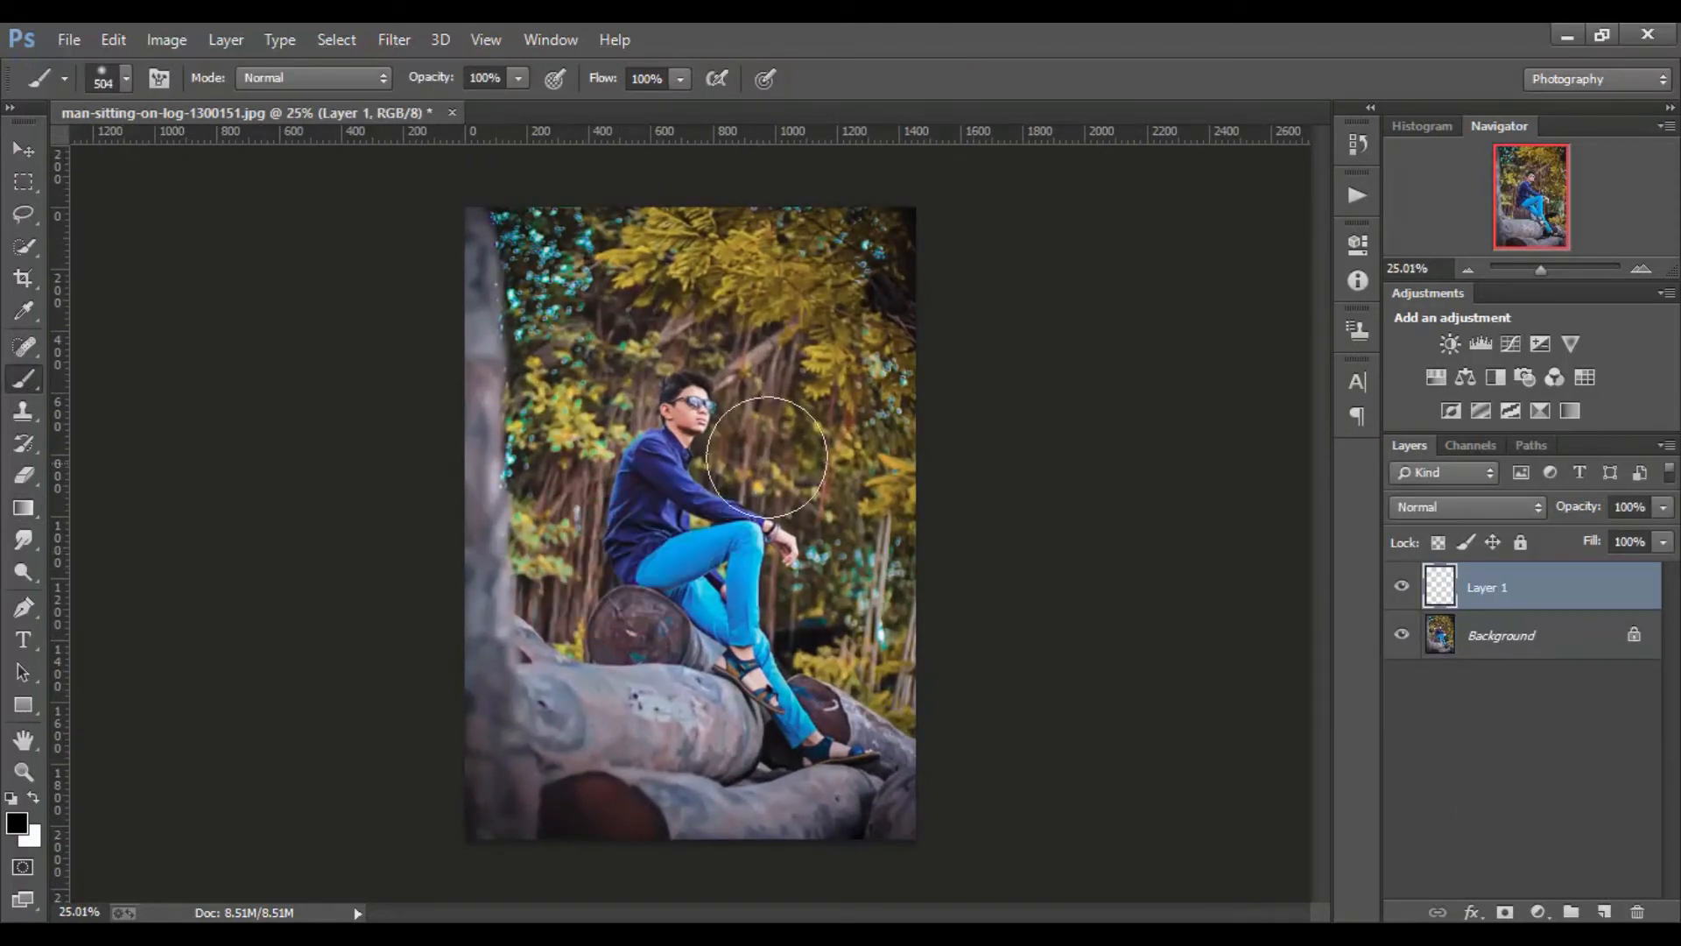
key("x")
left_click(808, 420)
Step: Move the white glow beside the man's lower legs, below his hand, and lower its layer opacity to 63%
left_click(24, 149)
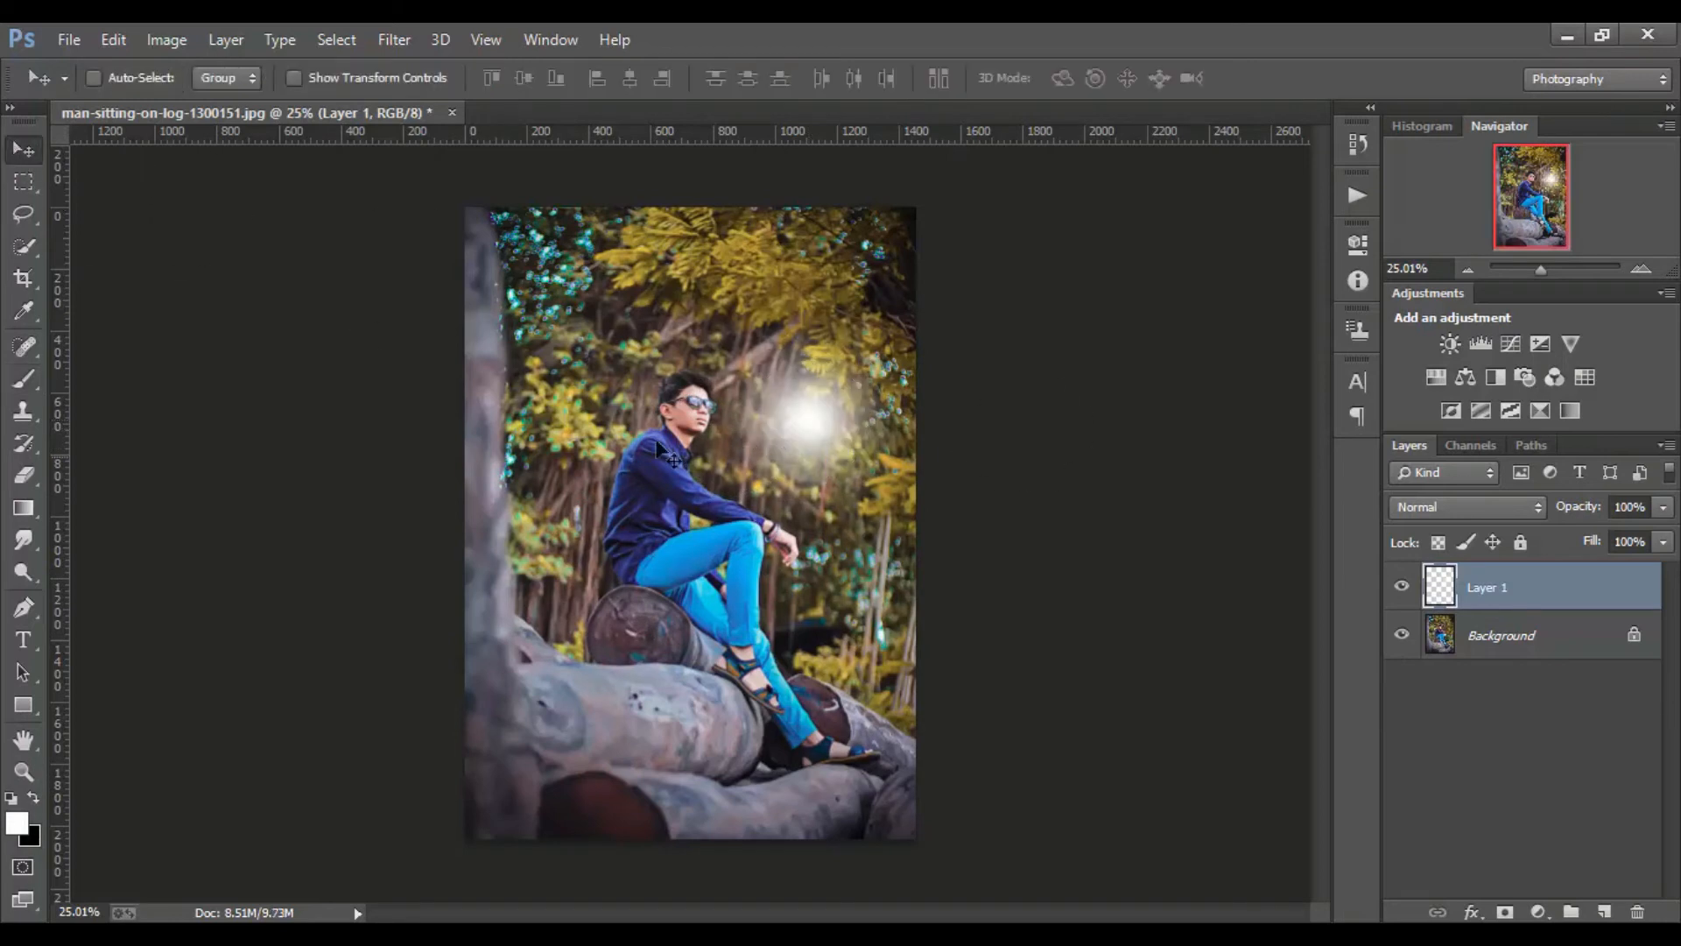
left_click_drag(827, 451, 795, 545)
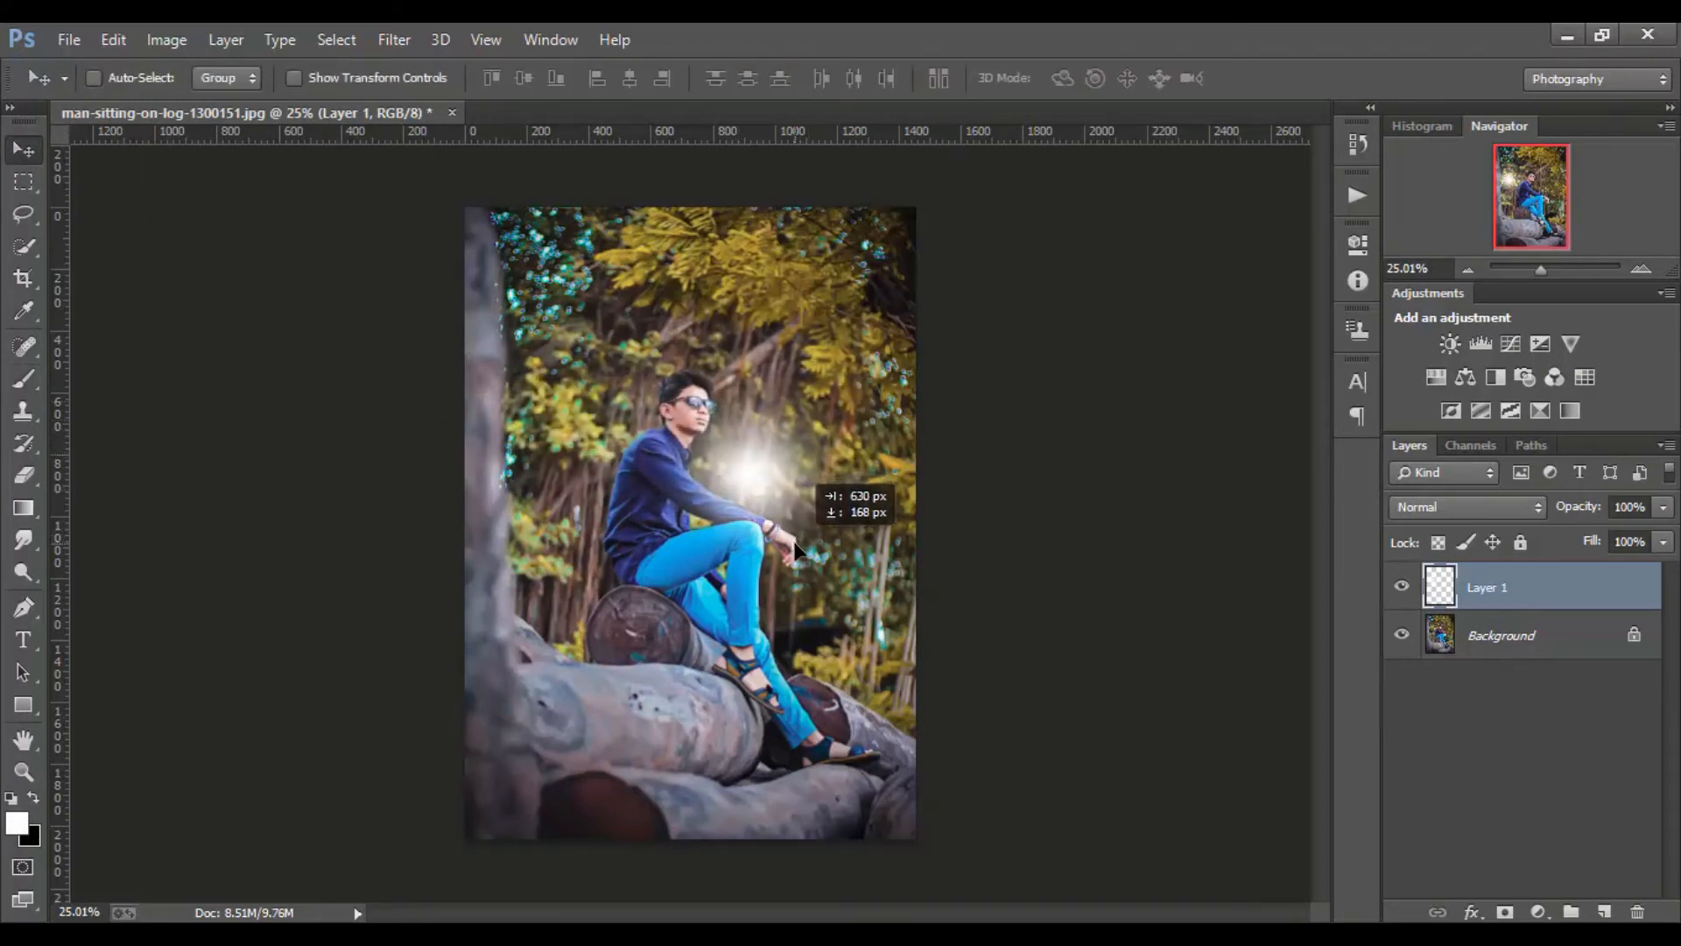
left_click(1663, 507)
left_click_drag(1643, 540, 1617, 539)
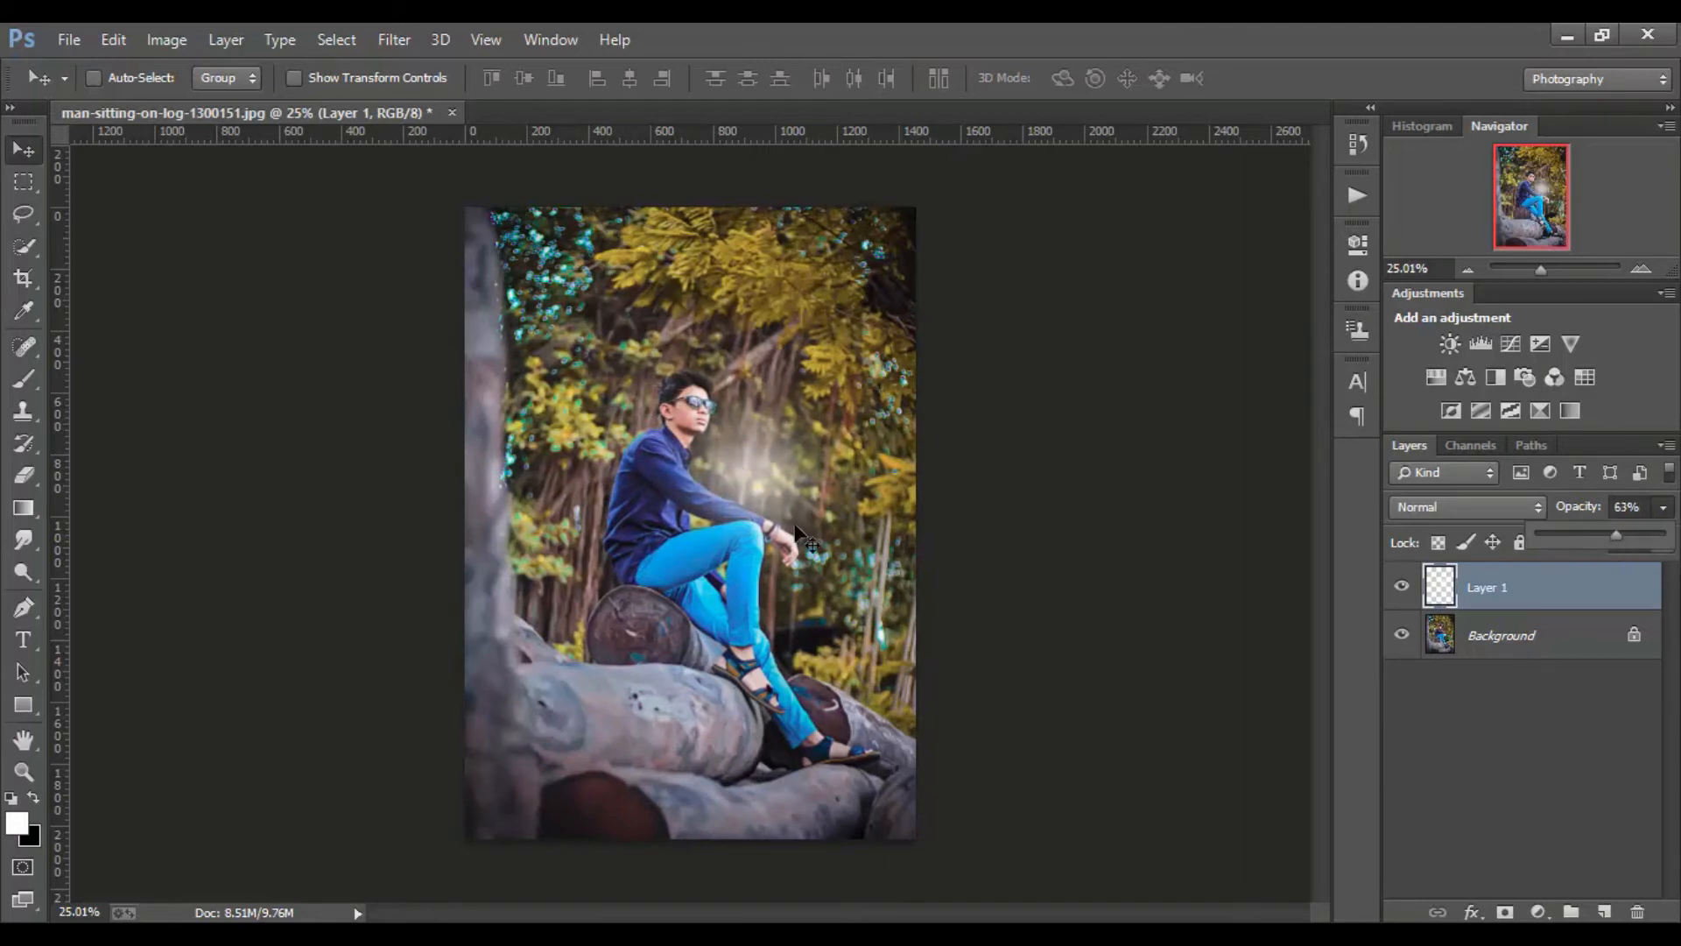
left_click_drag(762, 460, 856, 615)
Step: Flatten the image to combine the glow layer with Background
left_click(1471, 762)
scroll(884, 268, "down", 8)
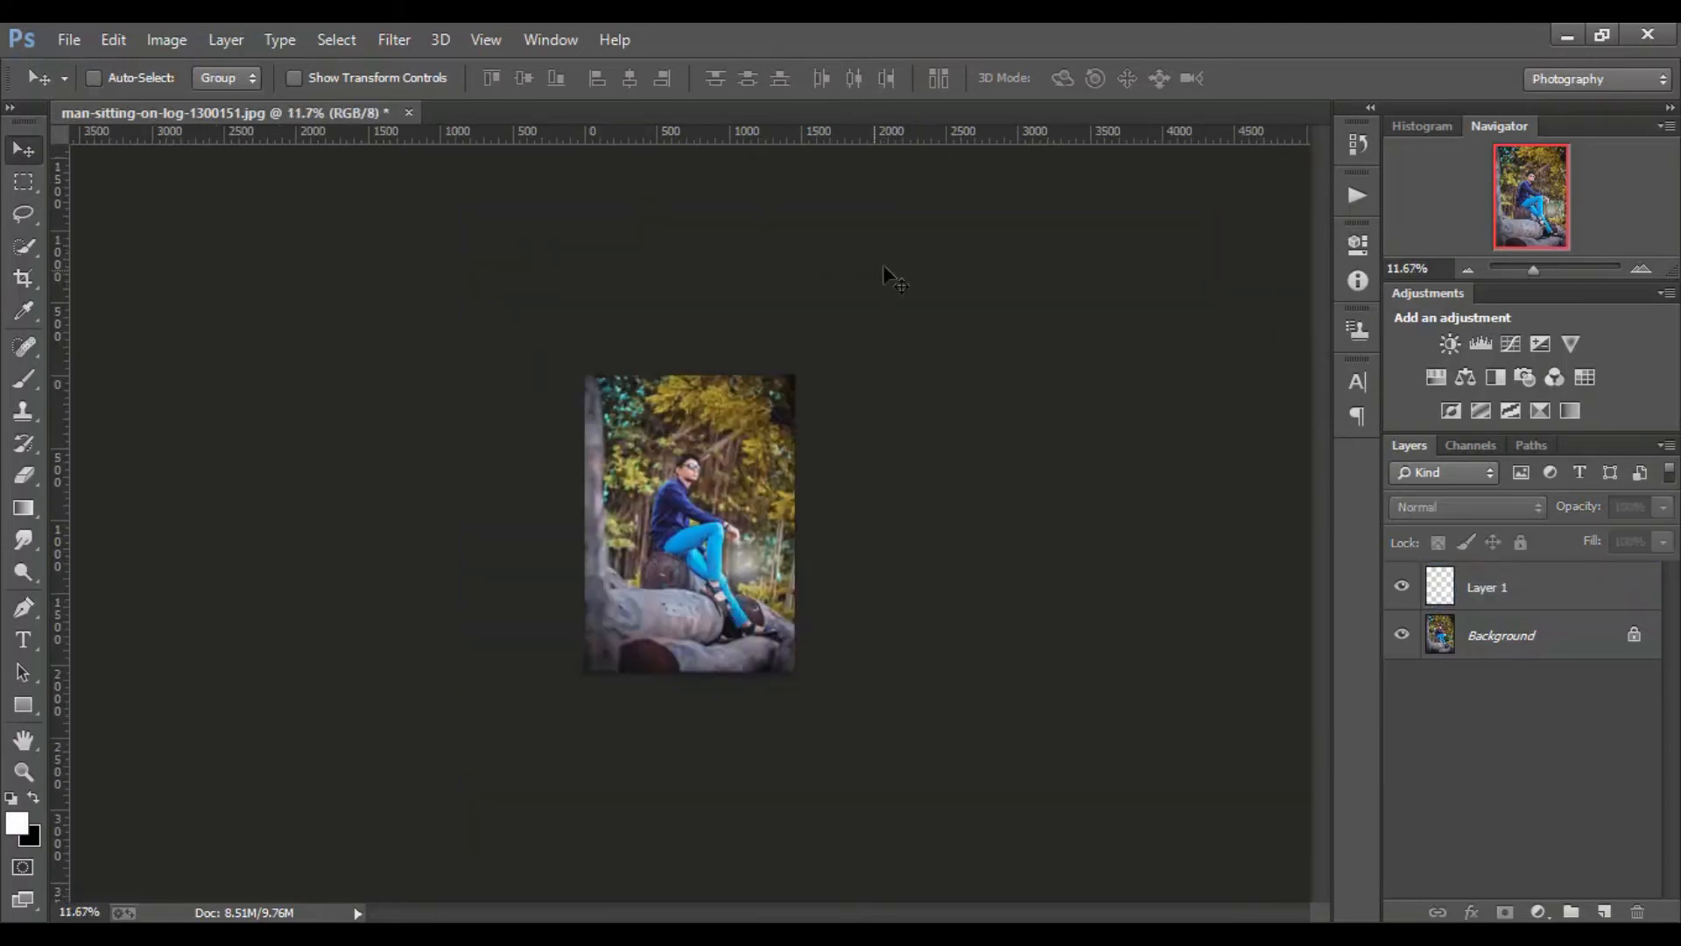
scroll(894, 289, "up", 7)
right_click(1532, 656)
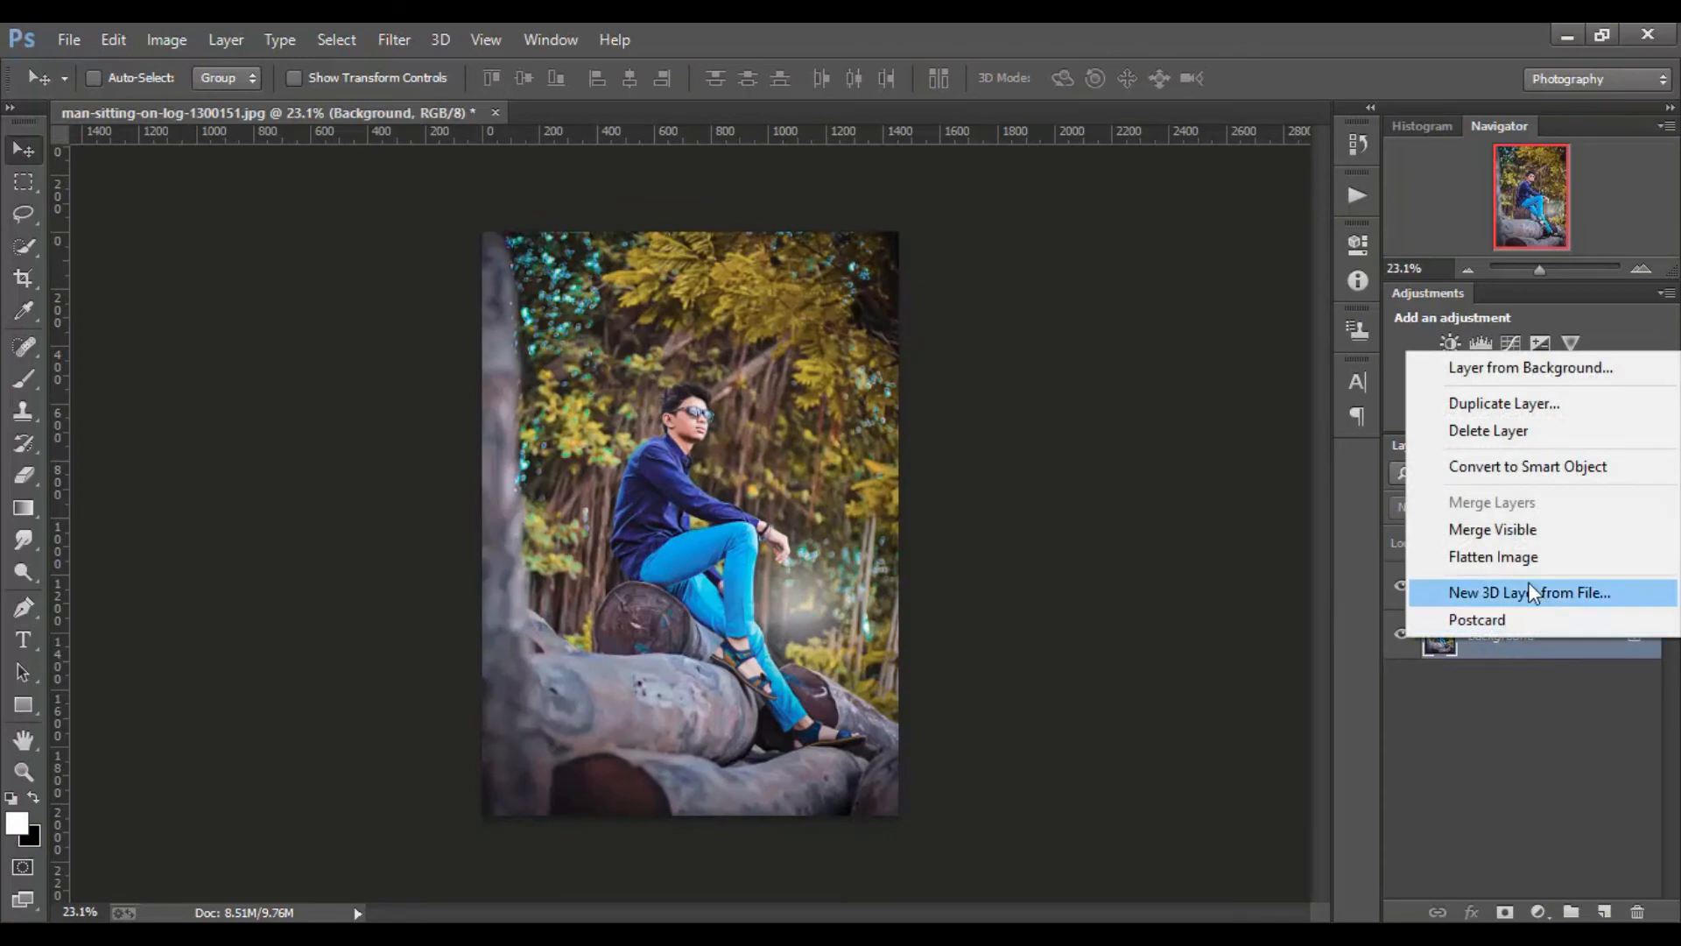
left_click(1515, 560)
Step: Open the flattened photo in the Camera Raw filter and set Clarity to +11 and Luminance noise reduction to 10
left_click(337, 40)
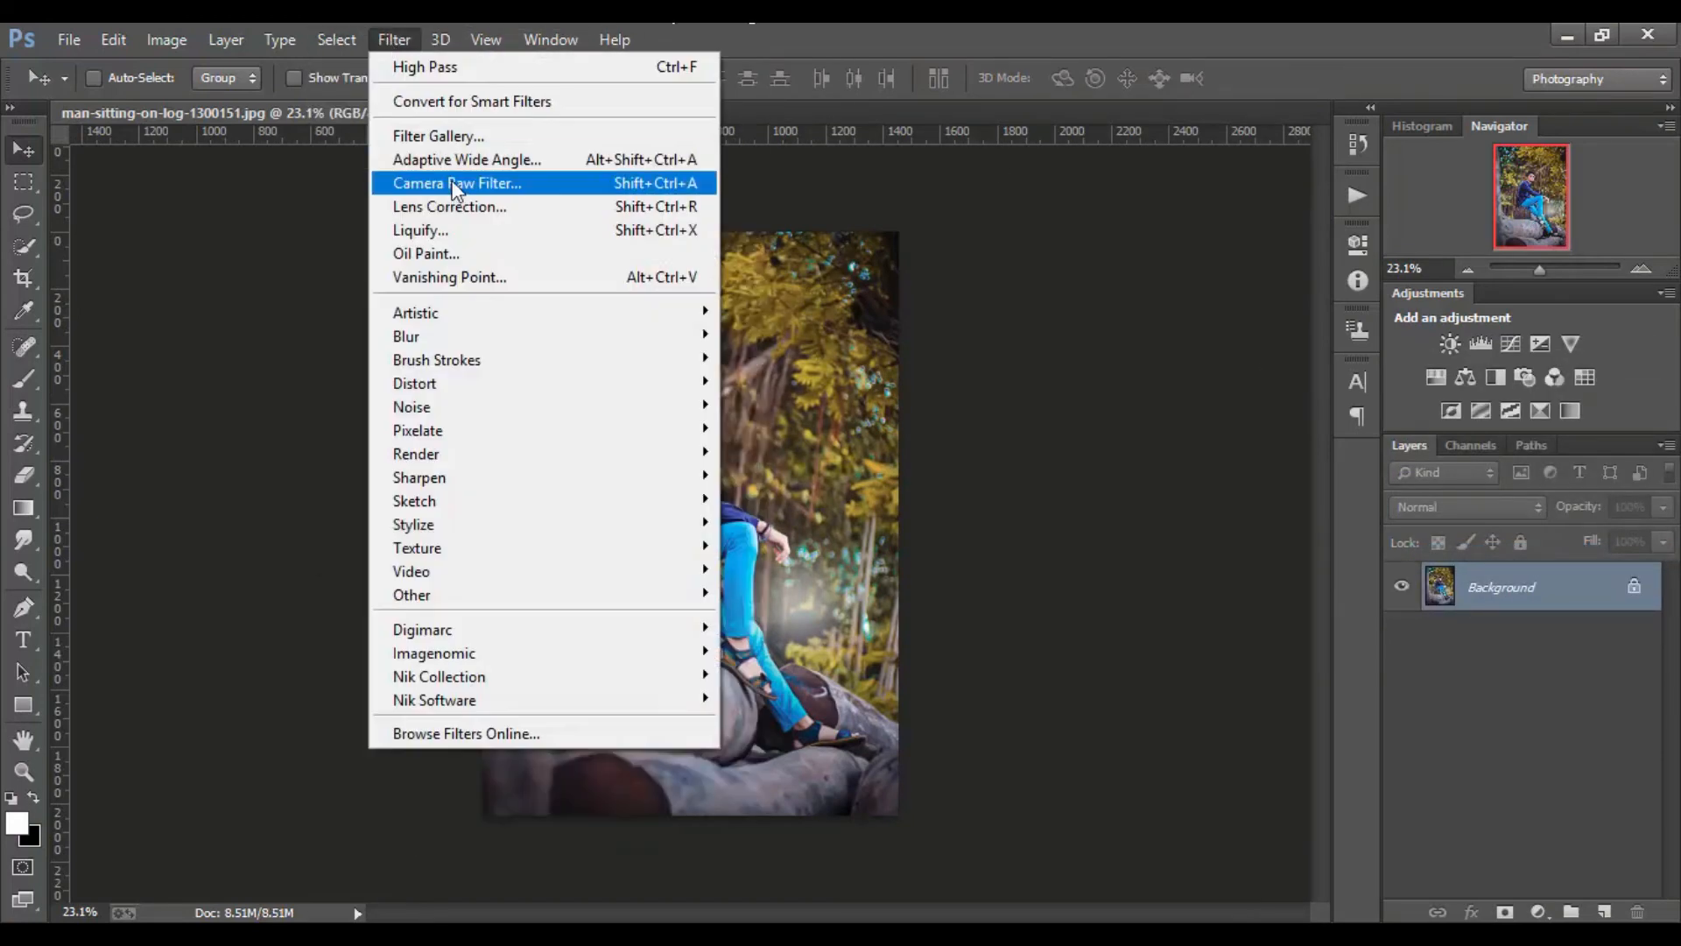
left_click(473, 180)
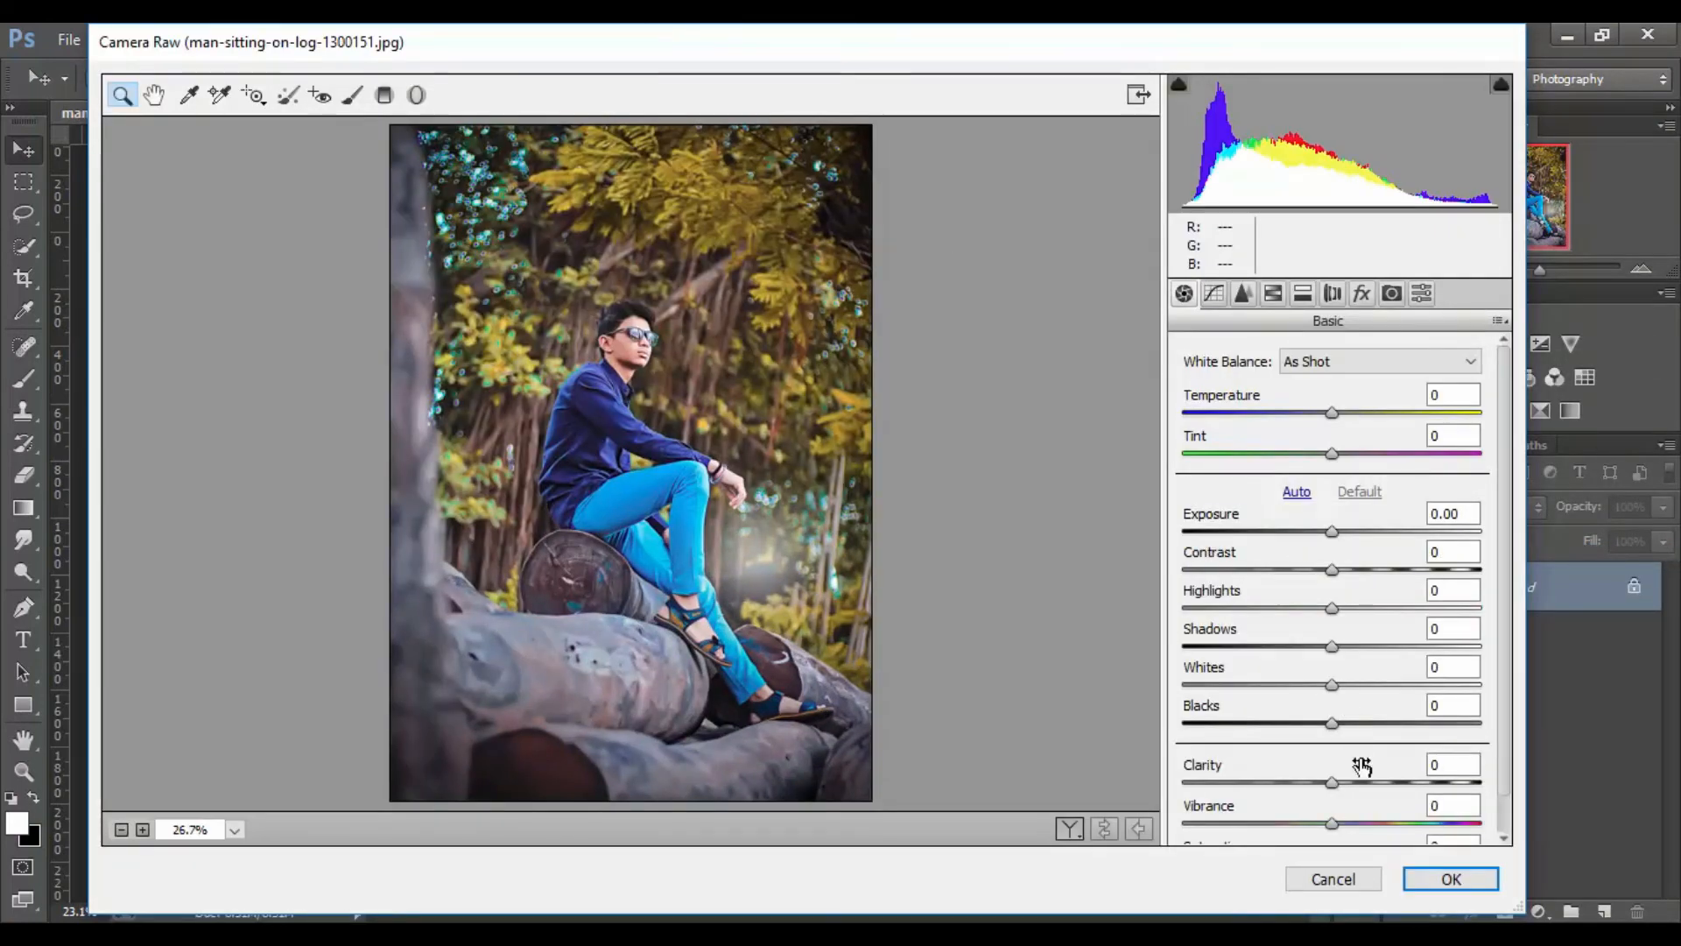
mouse_move(1339, 785)
left_mouse_down()
mouse_move(1363, 802)
mouse_move(1209, 797)
mouse_move(1395, 800)
mouse_move(1351, 807)
left_mouse_up()
left_click_drag(1332, 412, 1329, 414)
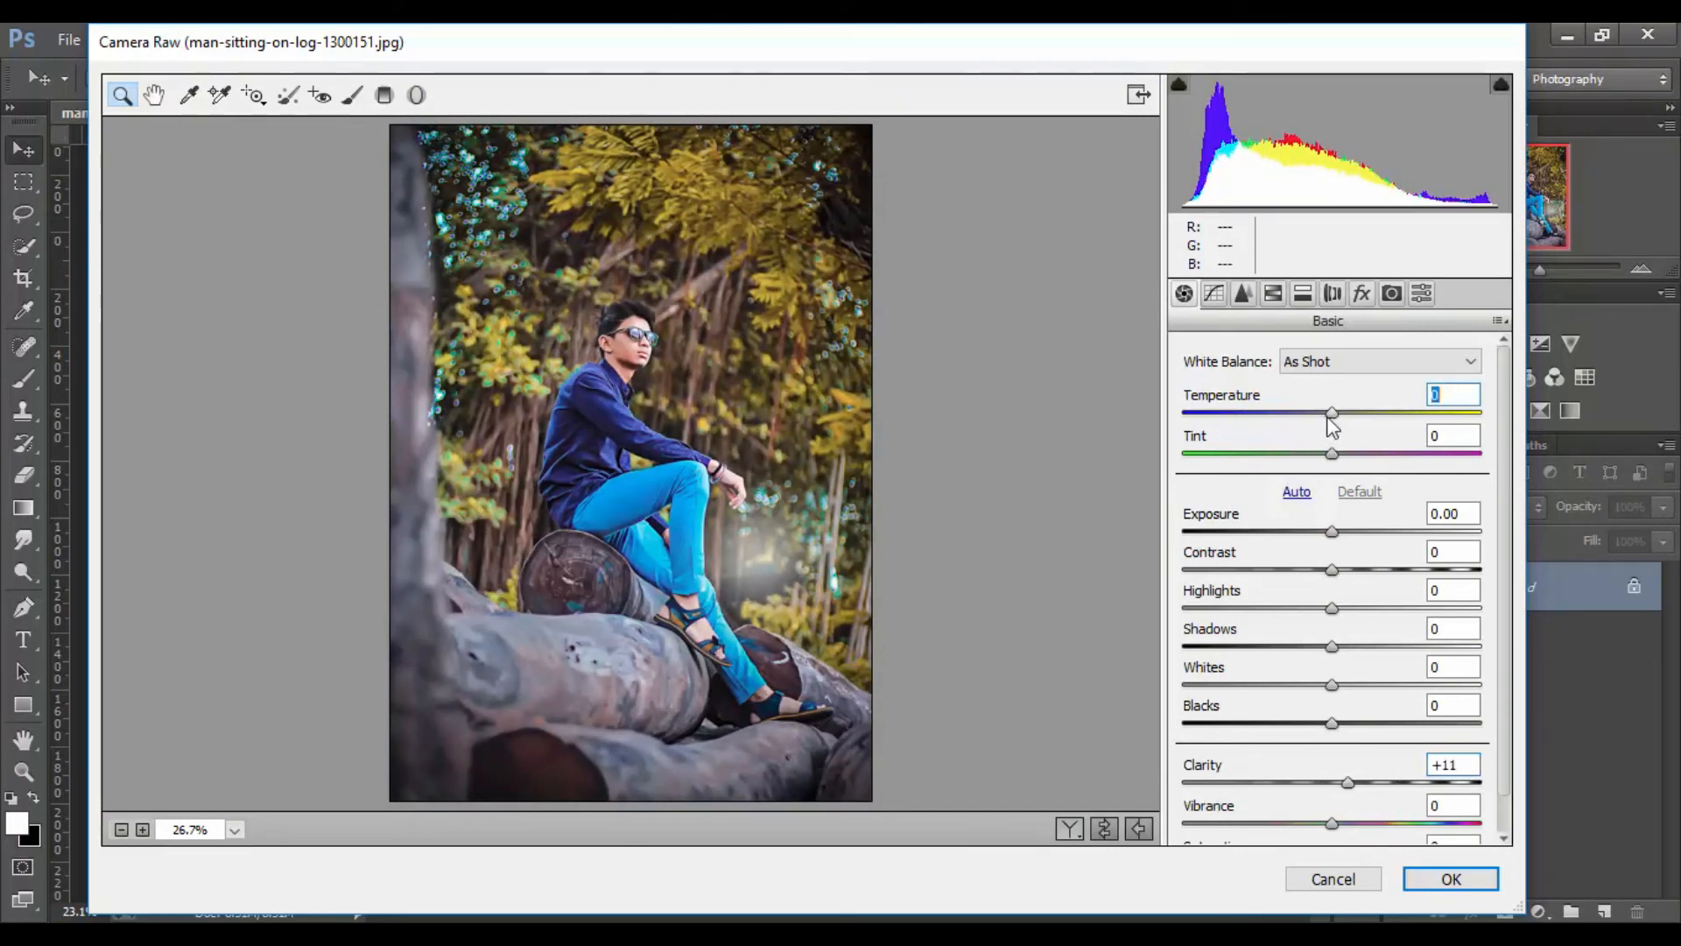
left_click(1243, 293)
left_click_drag(1184, 598, 1214, 598)
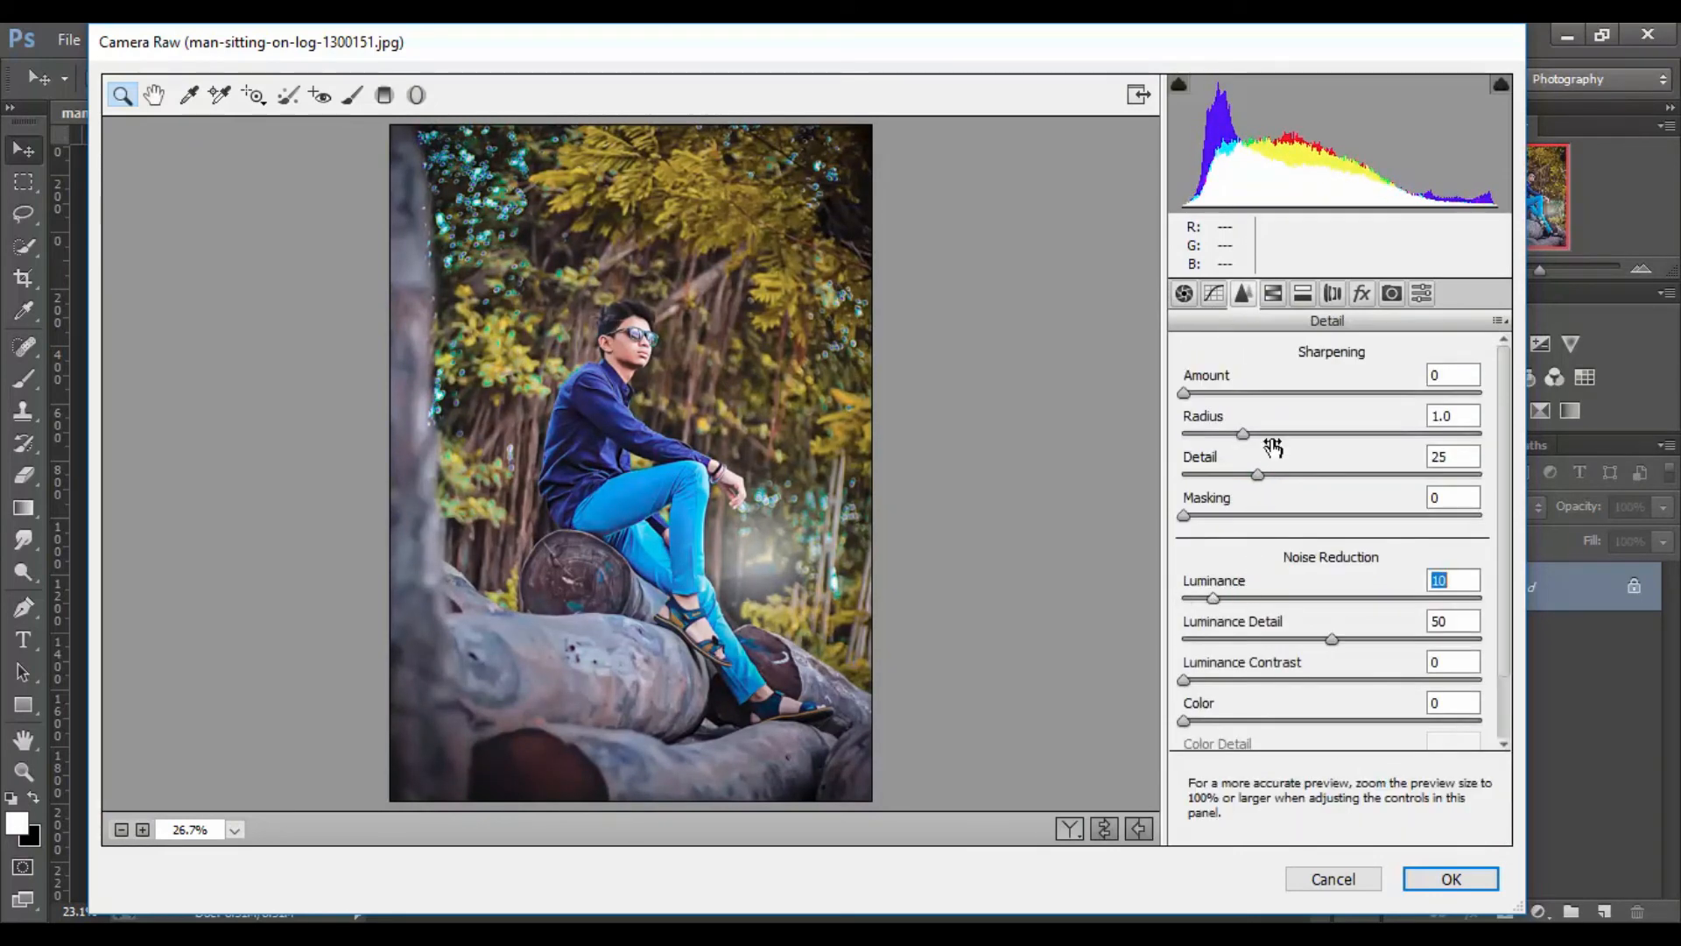
Step: Set the split toning highlights to Hue 170 and Saturation 3, and apply the Camera Raw filter
left_click(1270, 301)
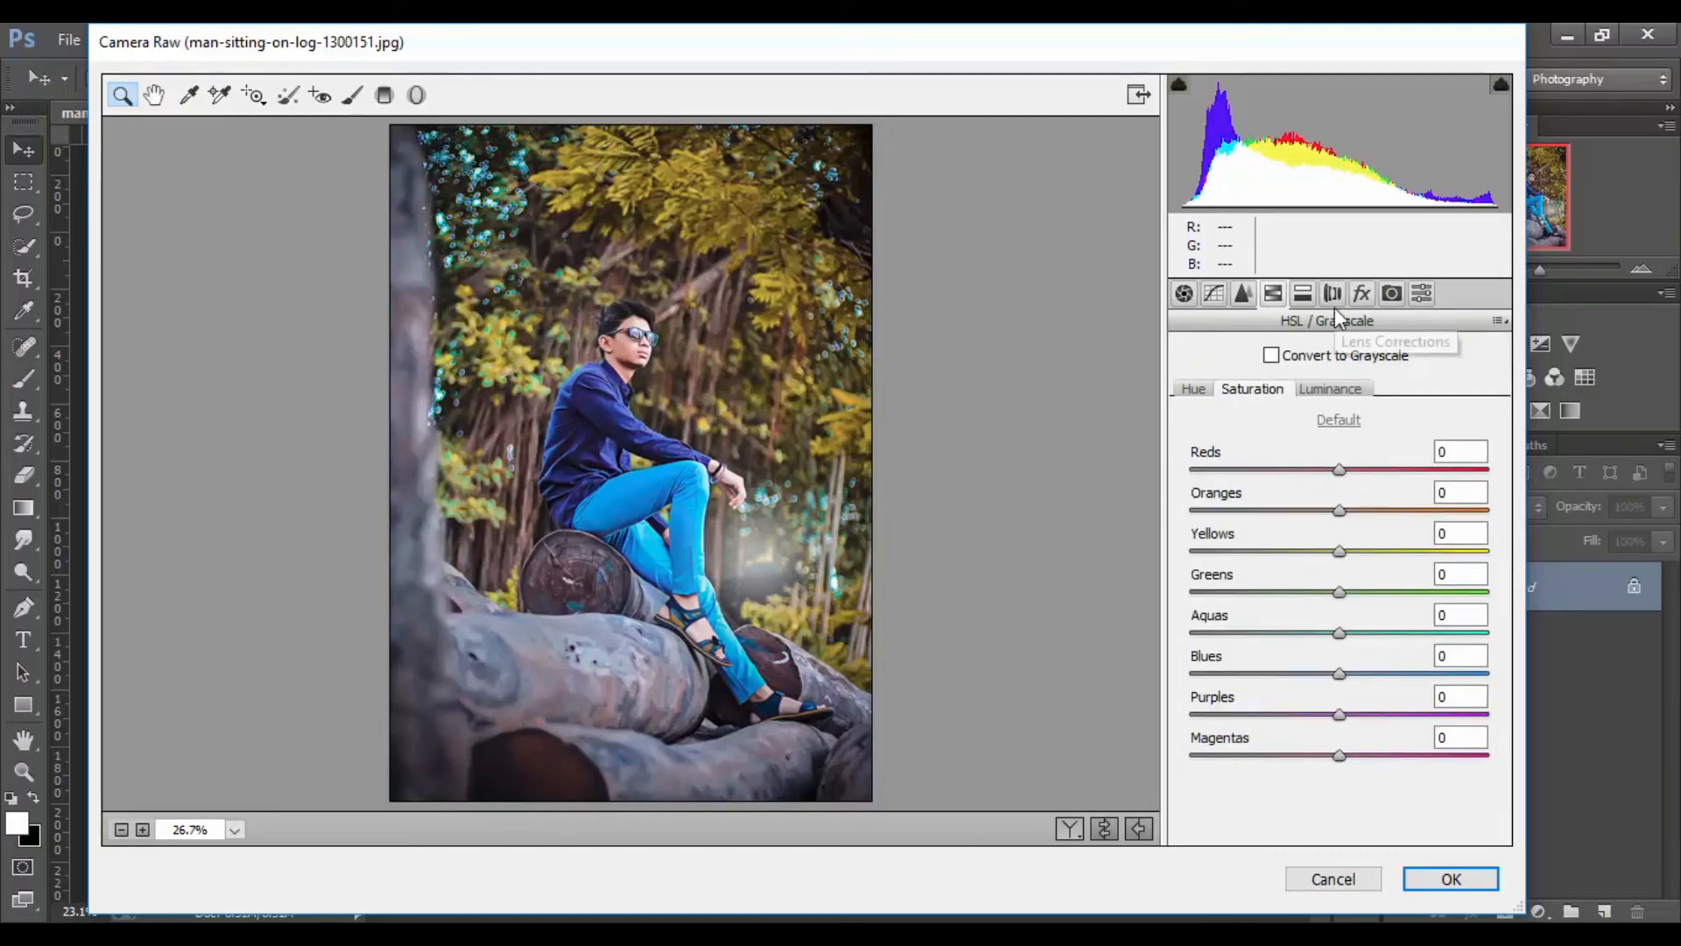
left_click(1331, 294)
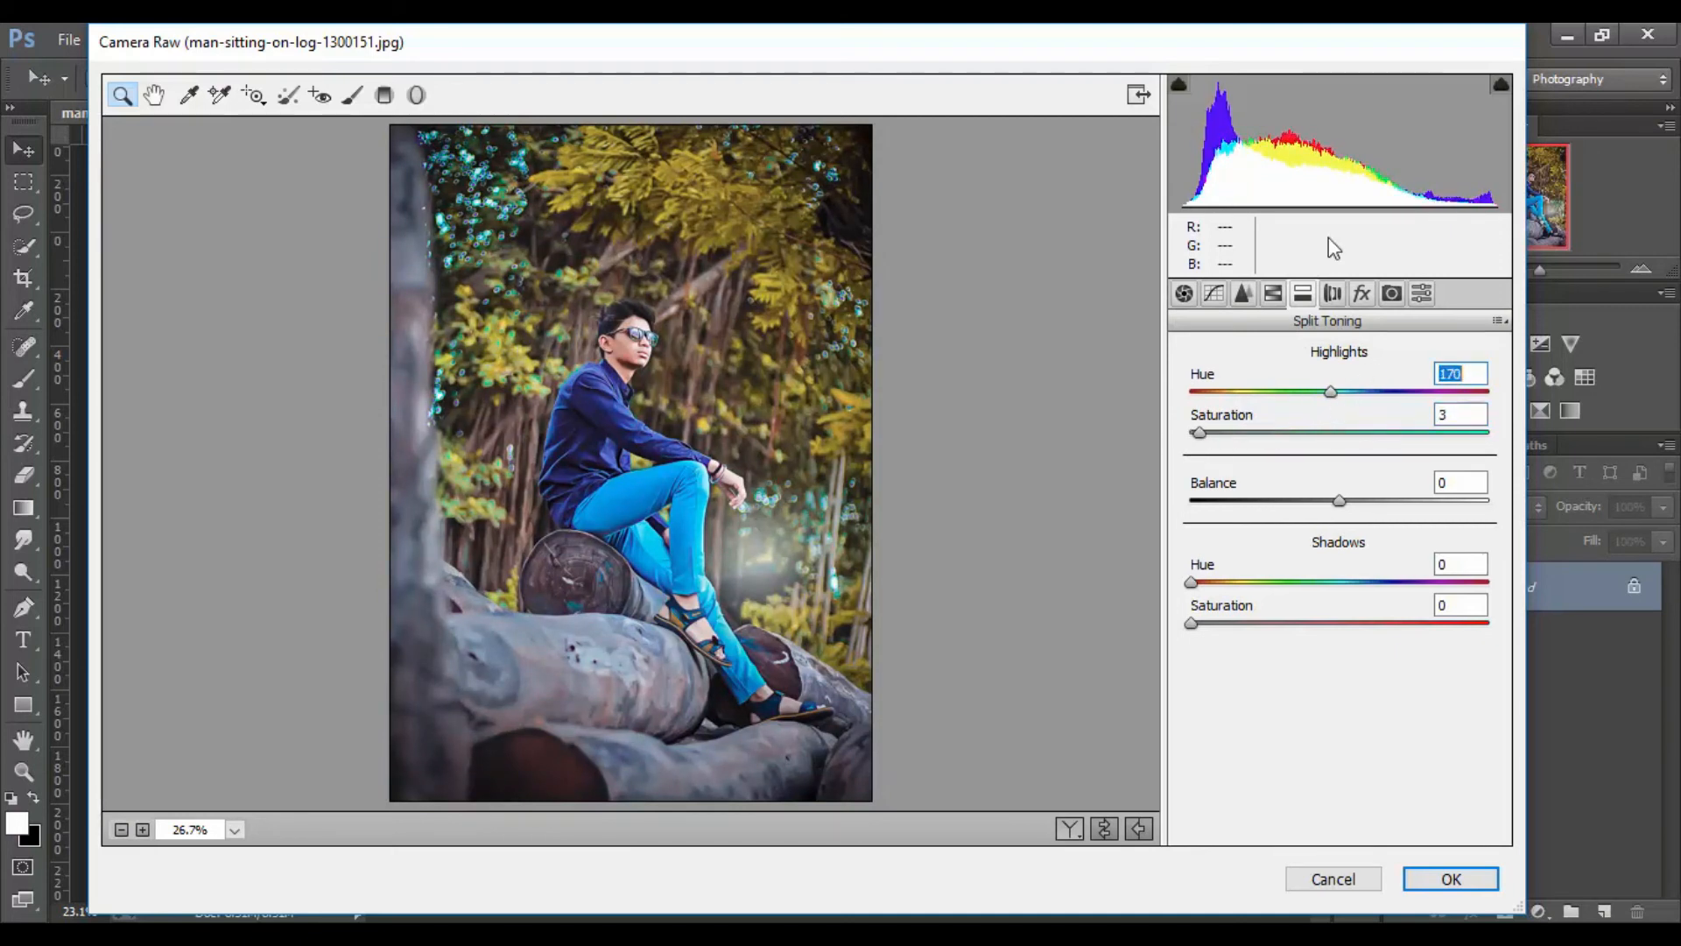
left_click(1333, 294)
left_click(1362, 298)
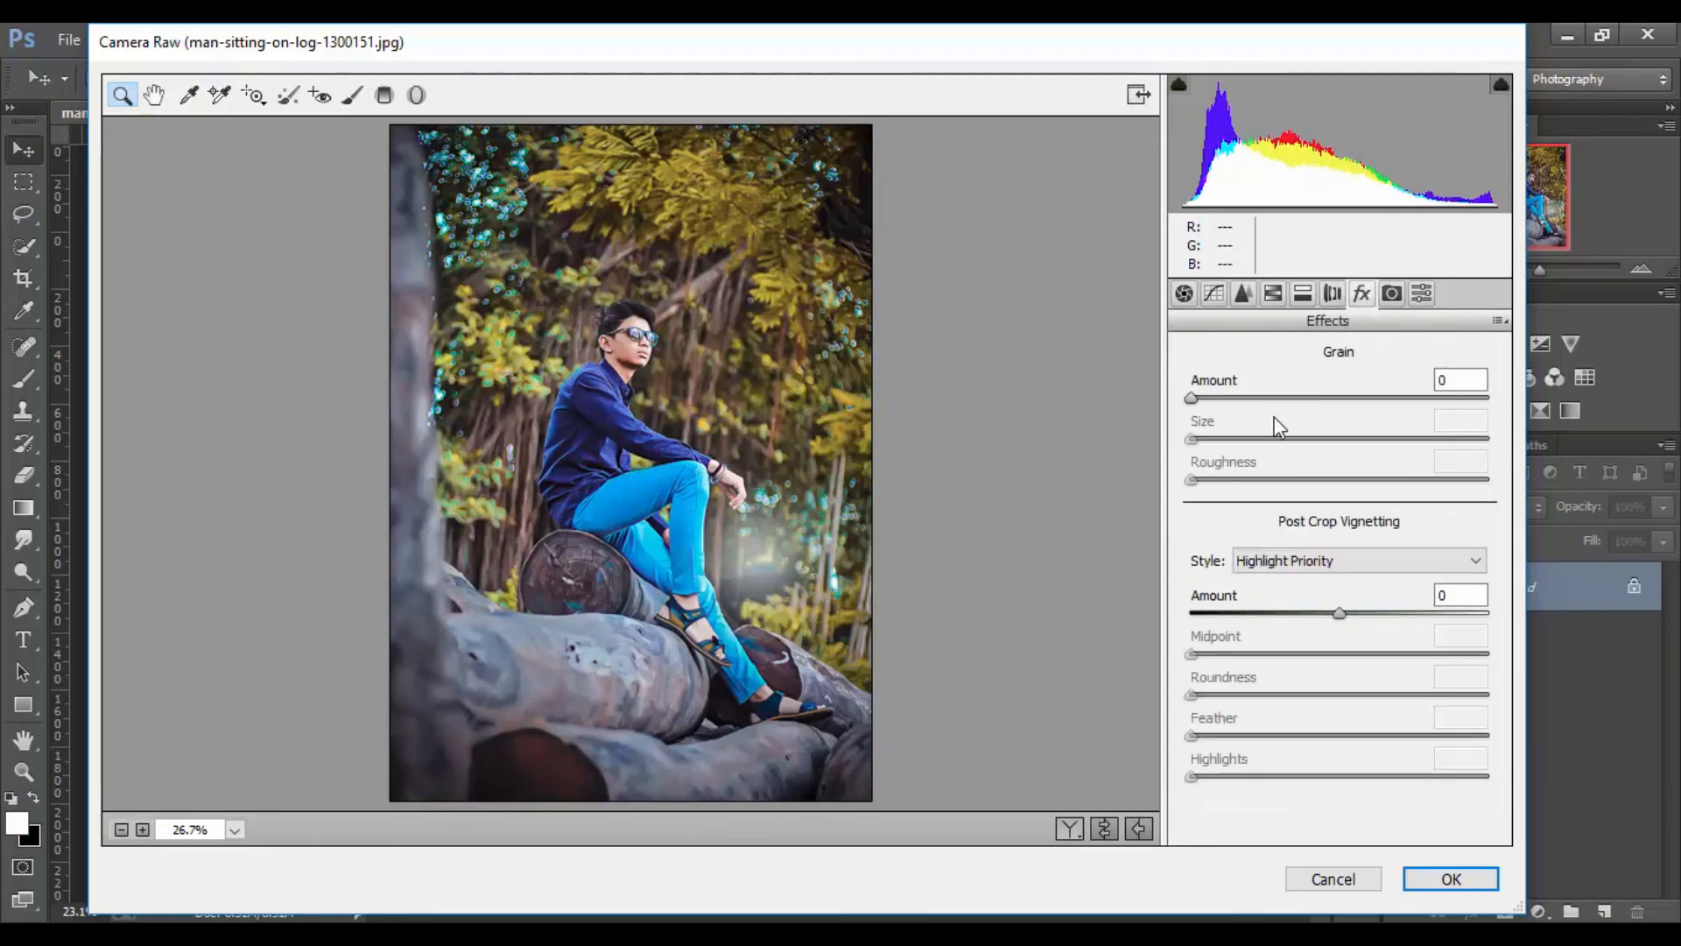
left_click(1420, 298)
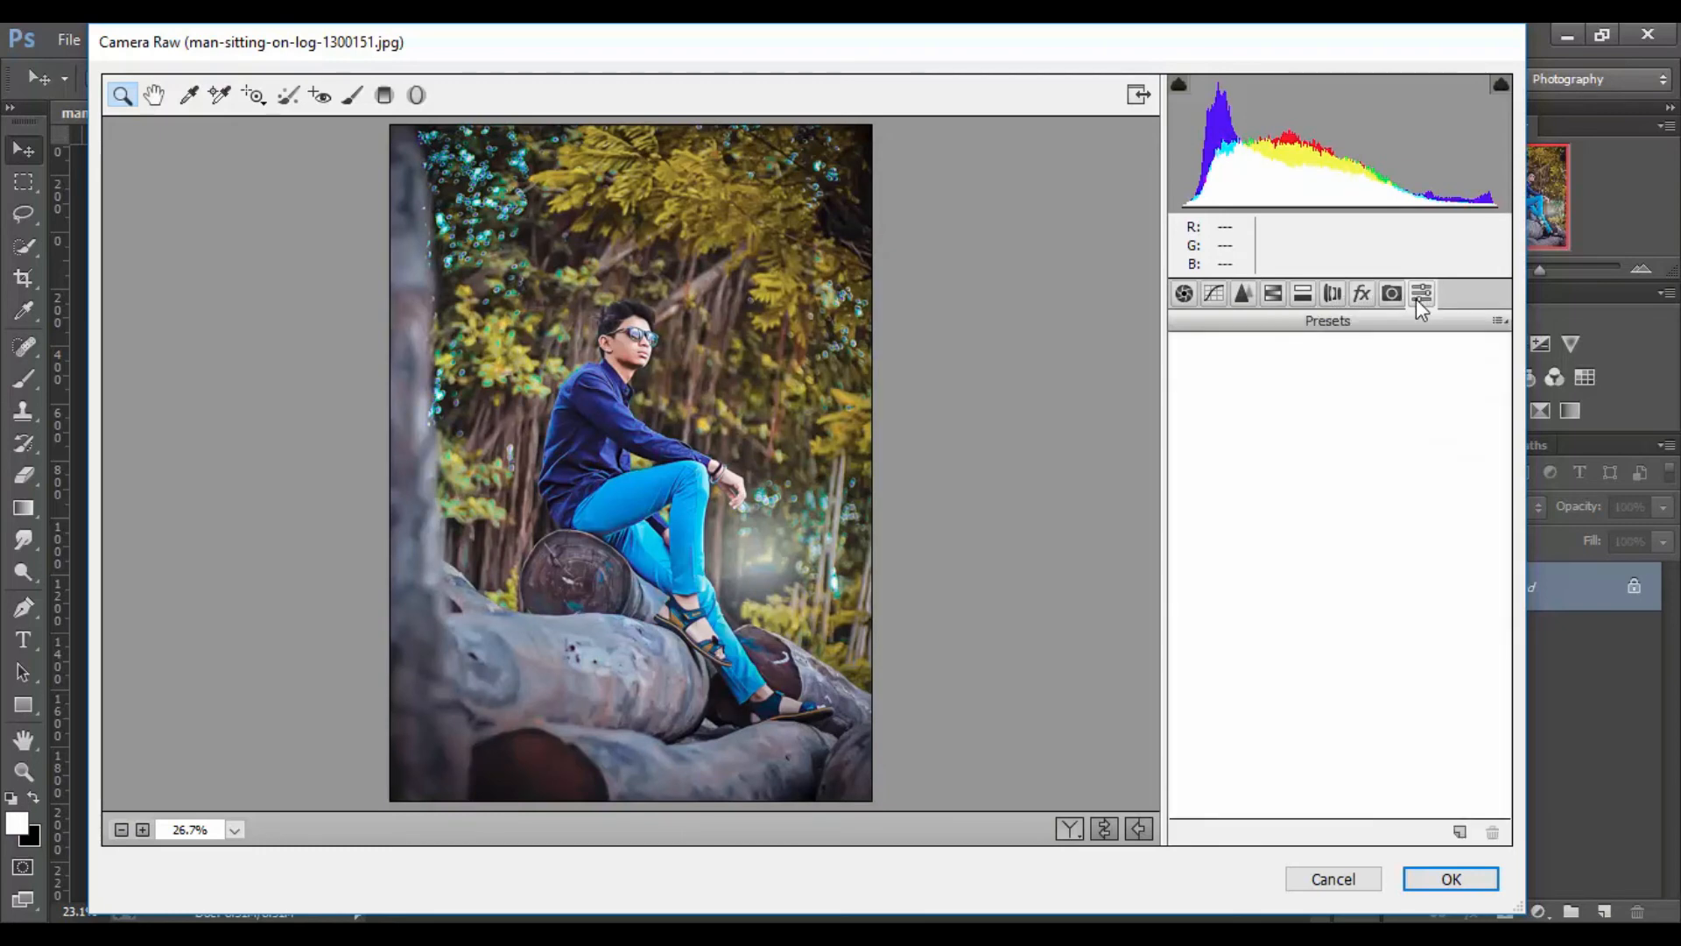
left_click(1500, 321)
left_click(1443, 885)
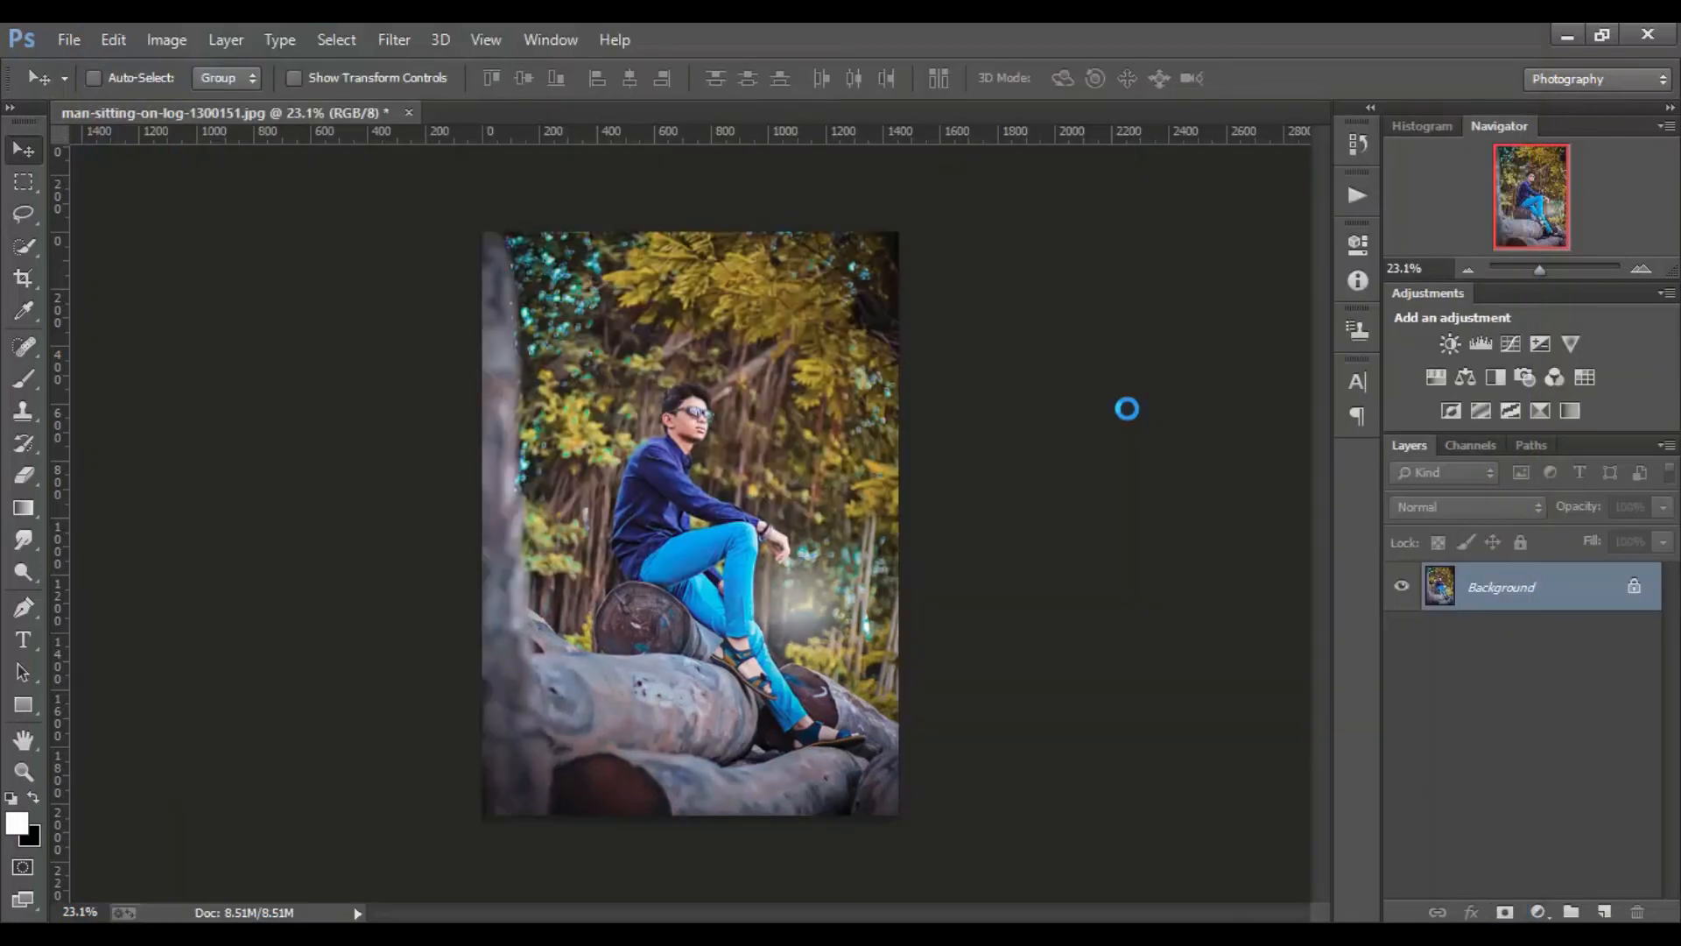
scroll(1006, 298, "up", 1)
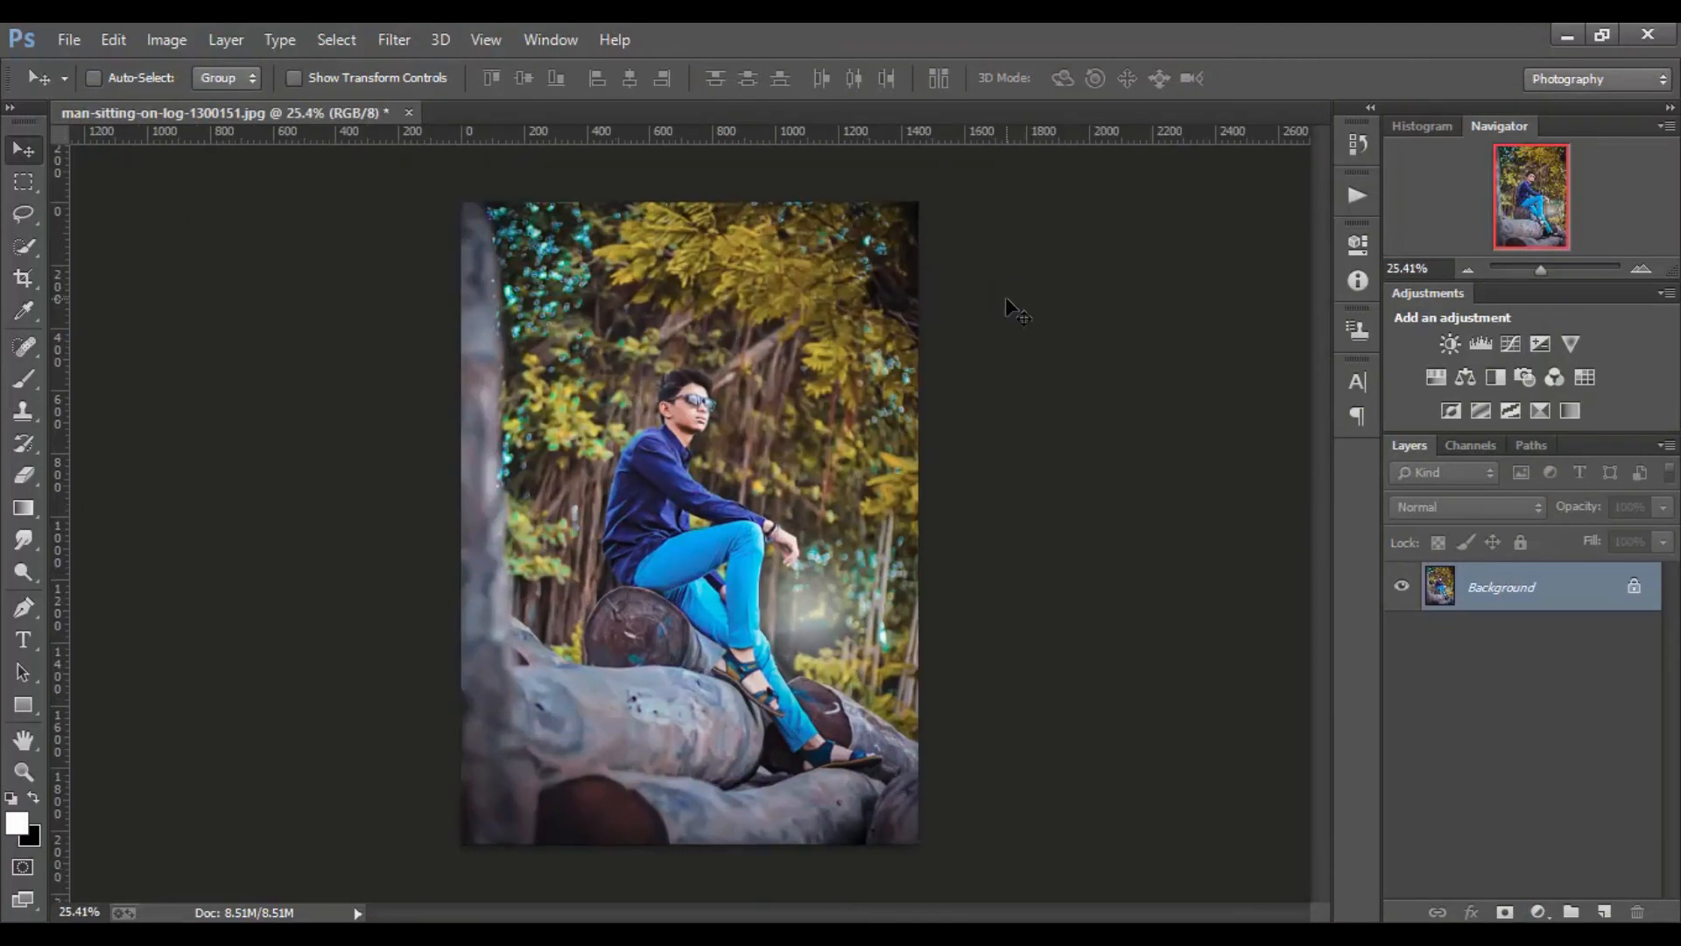
Step: Open the photo in the Camera Raw filter and place an oval radial filter around the seated man, from above his head to his ankles
left_click(398, 44)
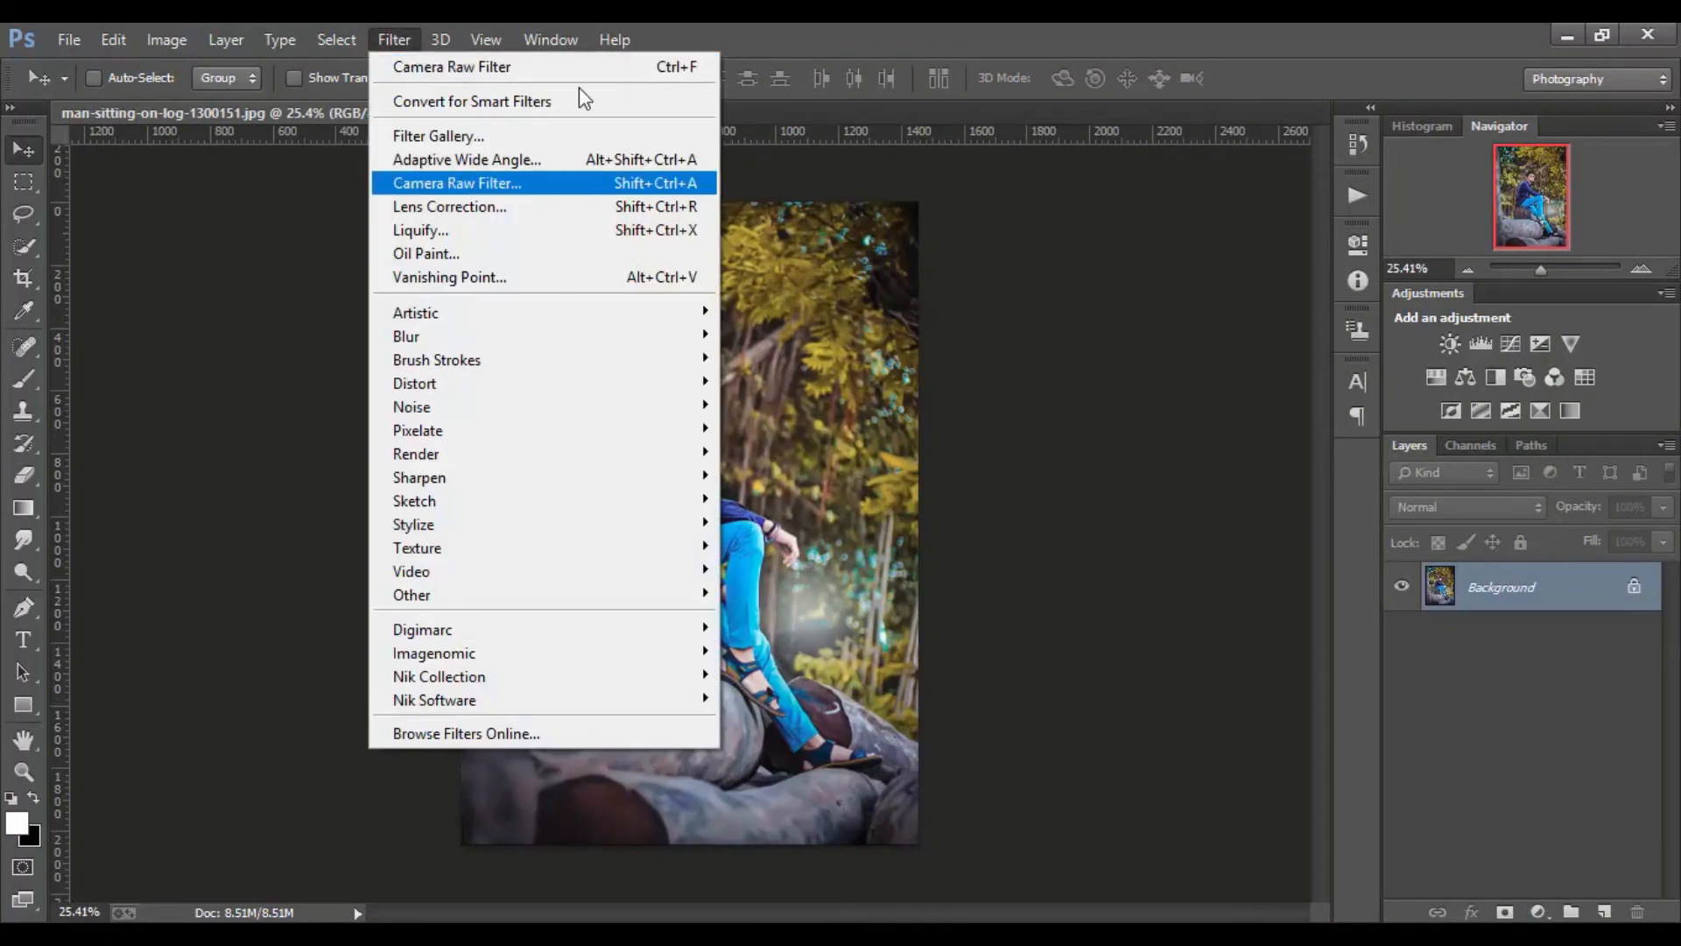
left_click(487, 176)
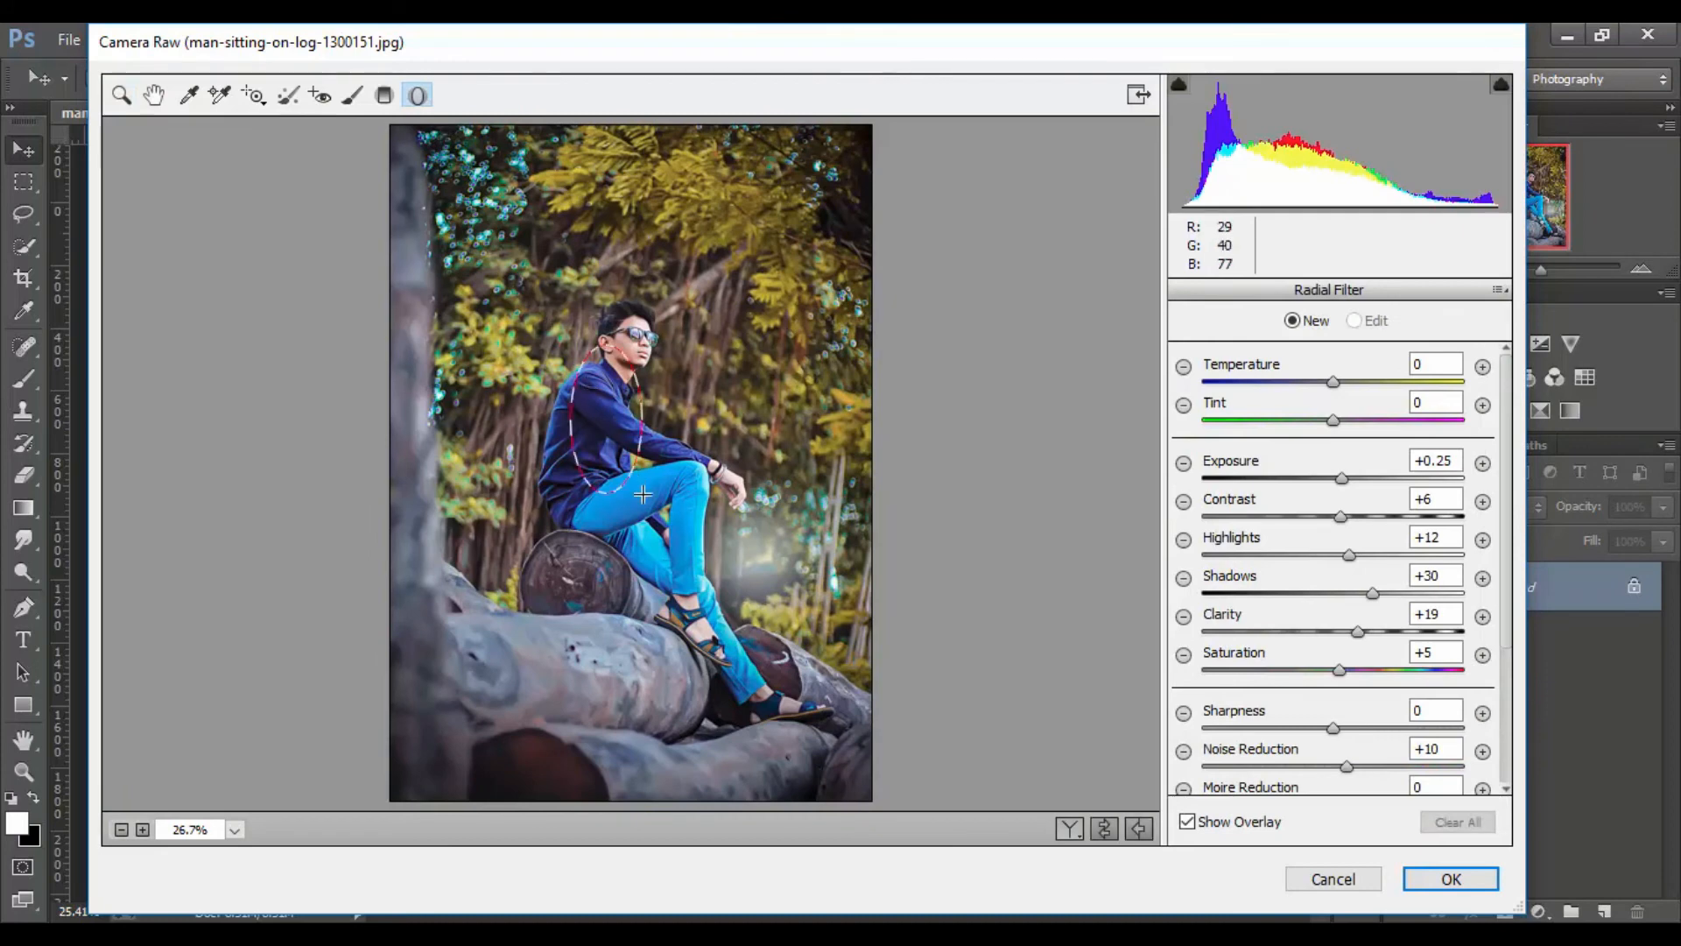
left_click_drag(606, 419, 708, 569)
left_click_drag(602, 430, 639, 464)
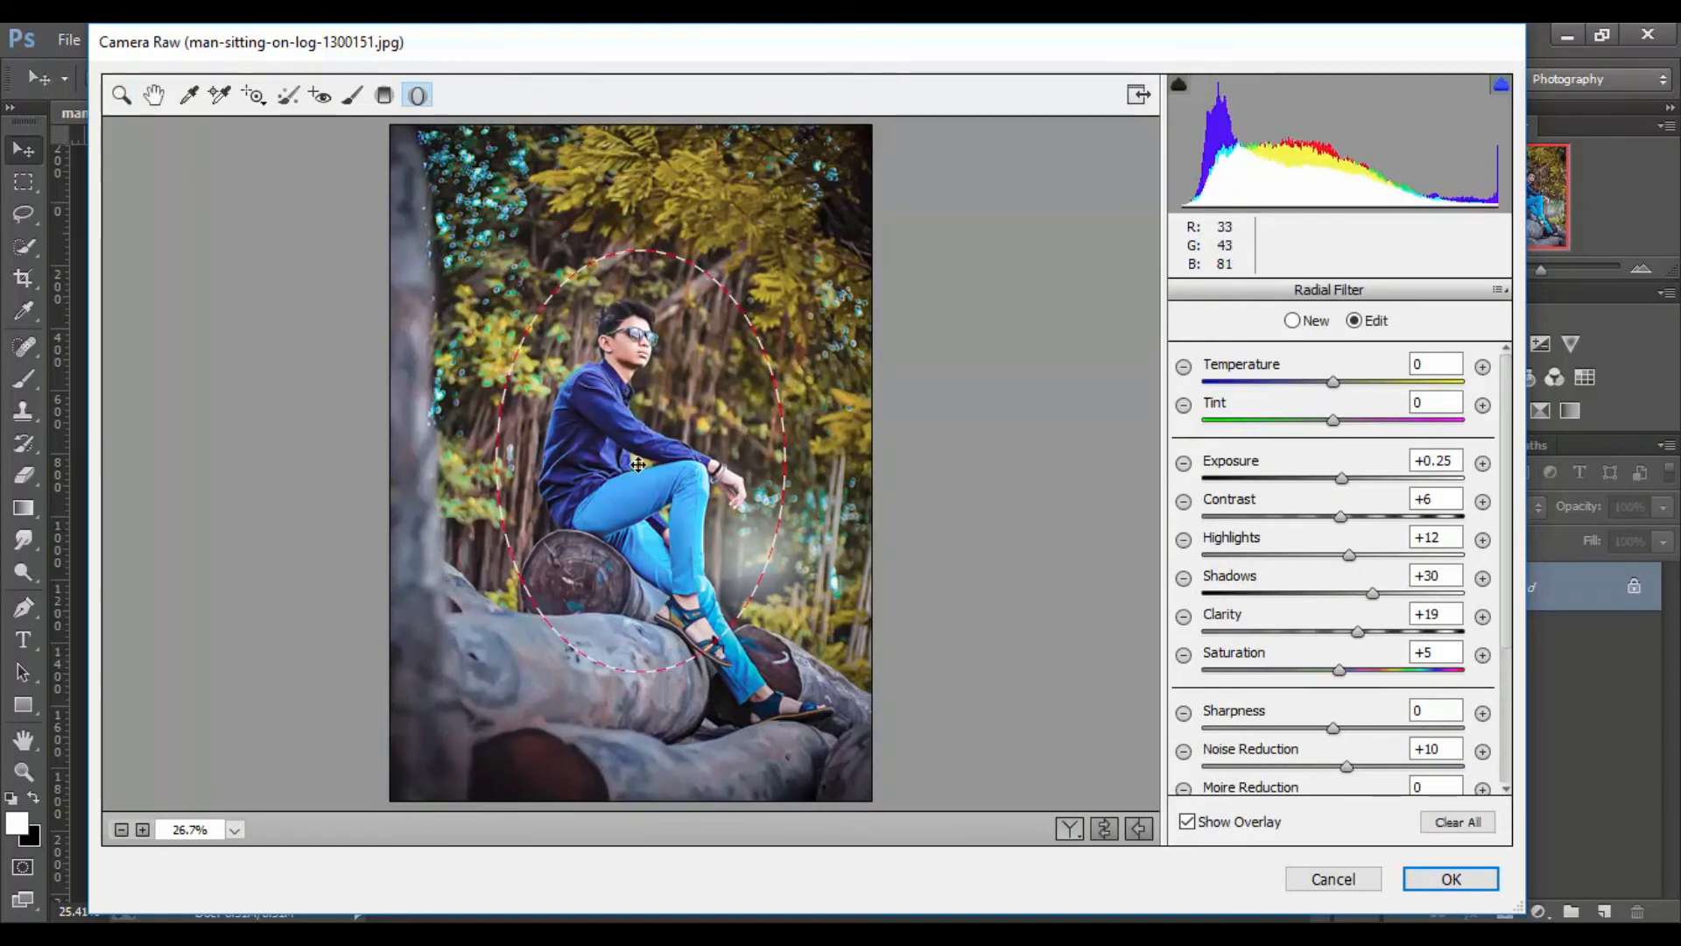
Step: Set the radial filter's Exposure to +0.20, Contrast to -3, Clarity to +8 and Saturation to -2, and apply the Camera Raw filter
left_click_drag(1340, 477, 1326, 515)
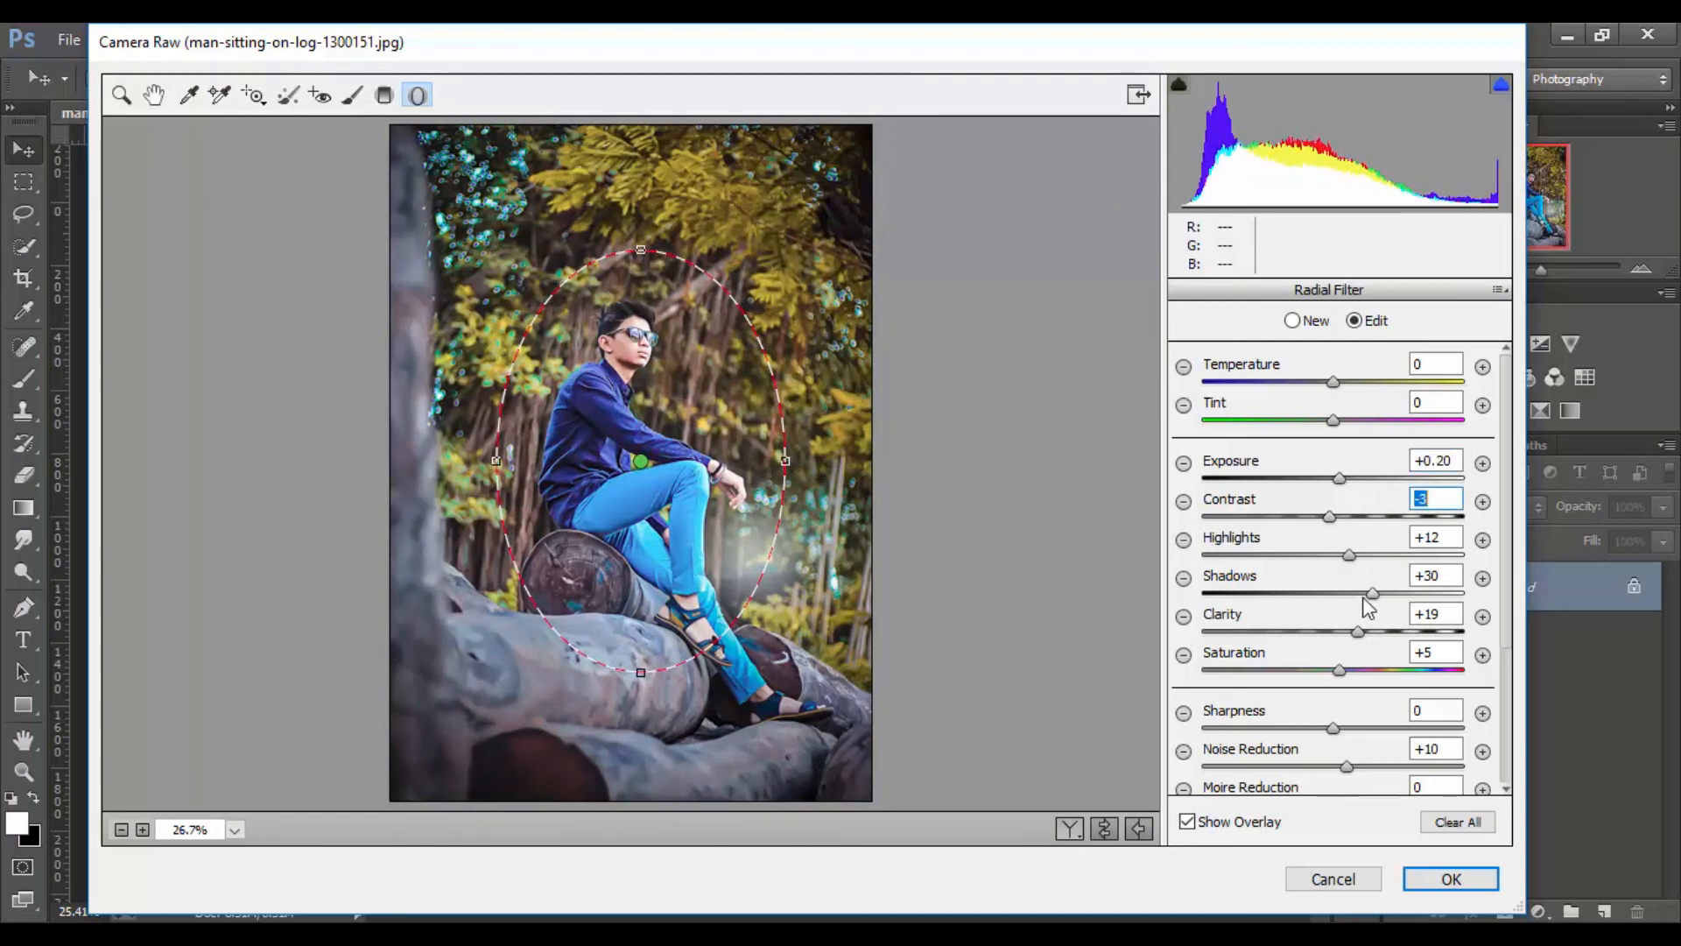
left_click_drag(1358, 632, 1350, 629)
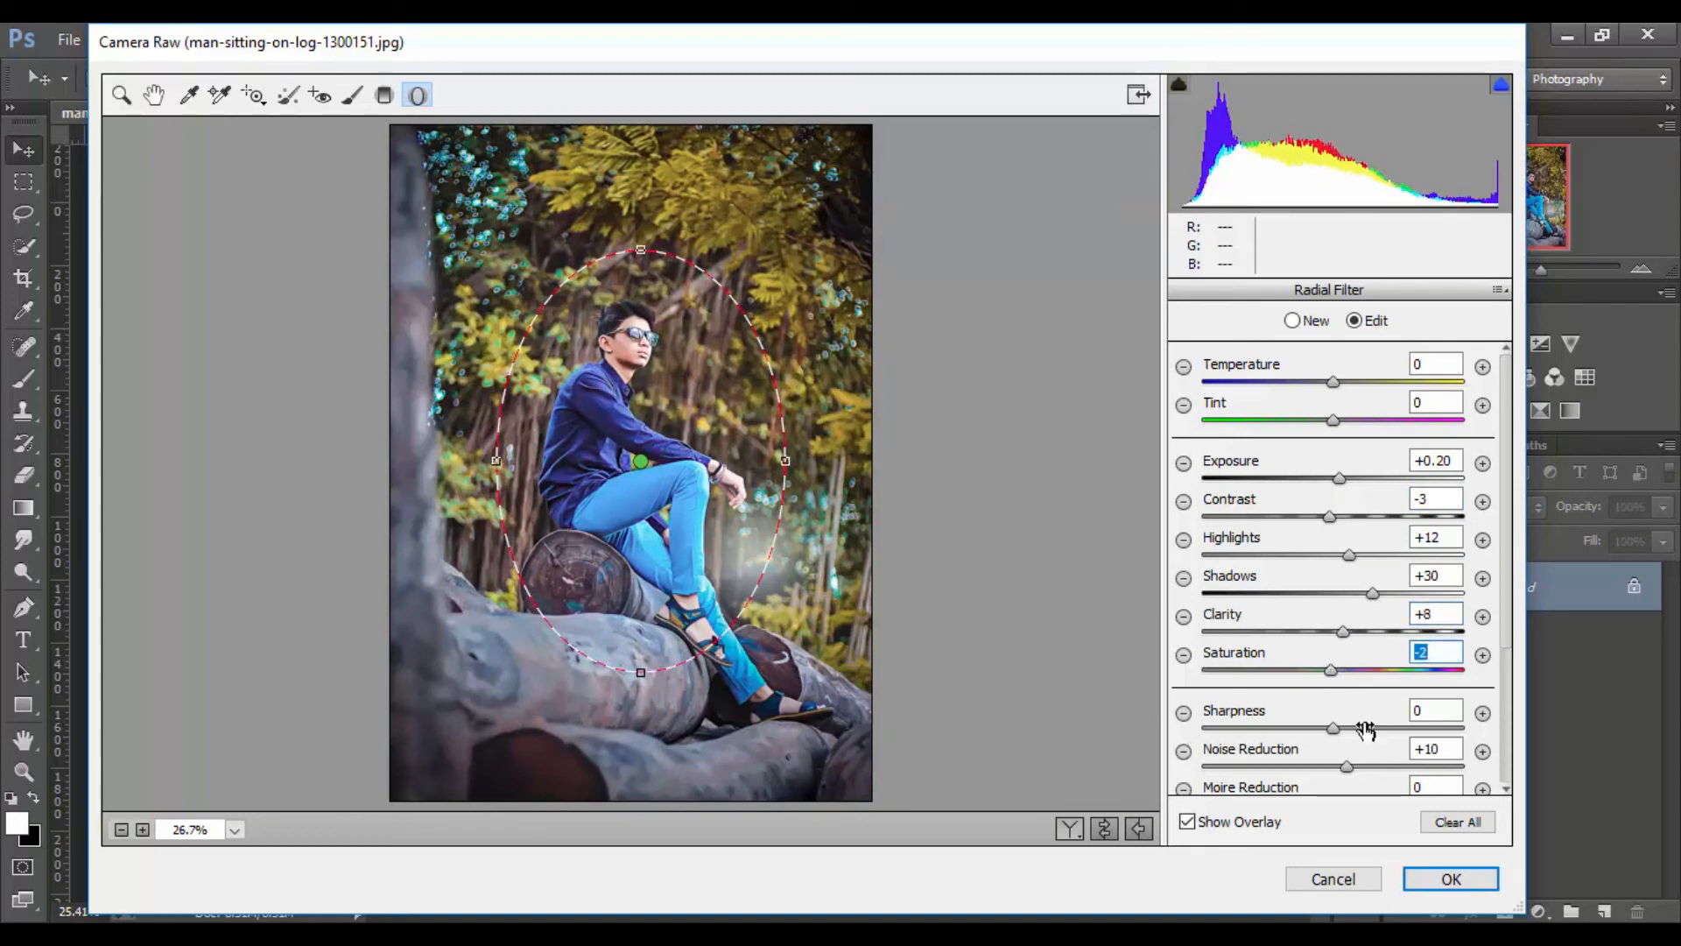
left_click(1450, 878)
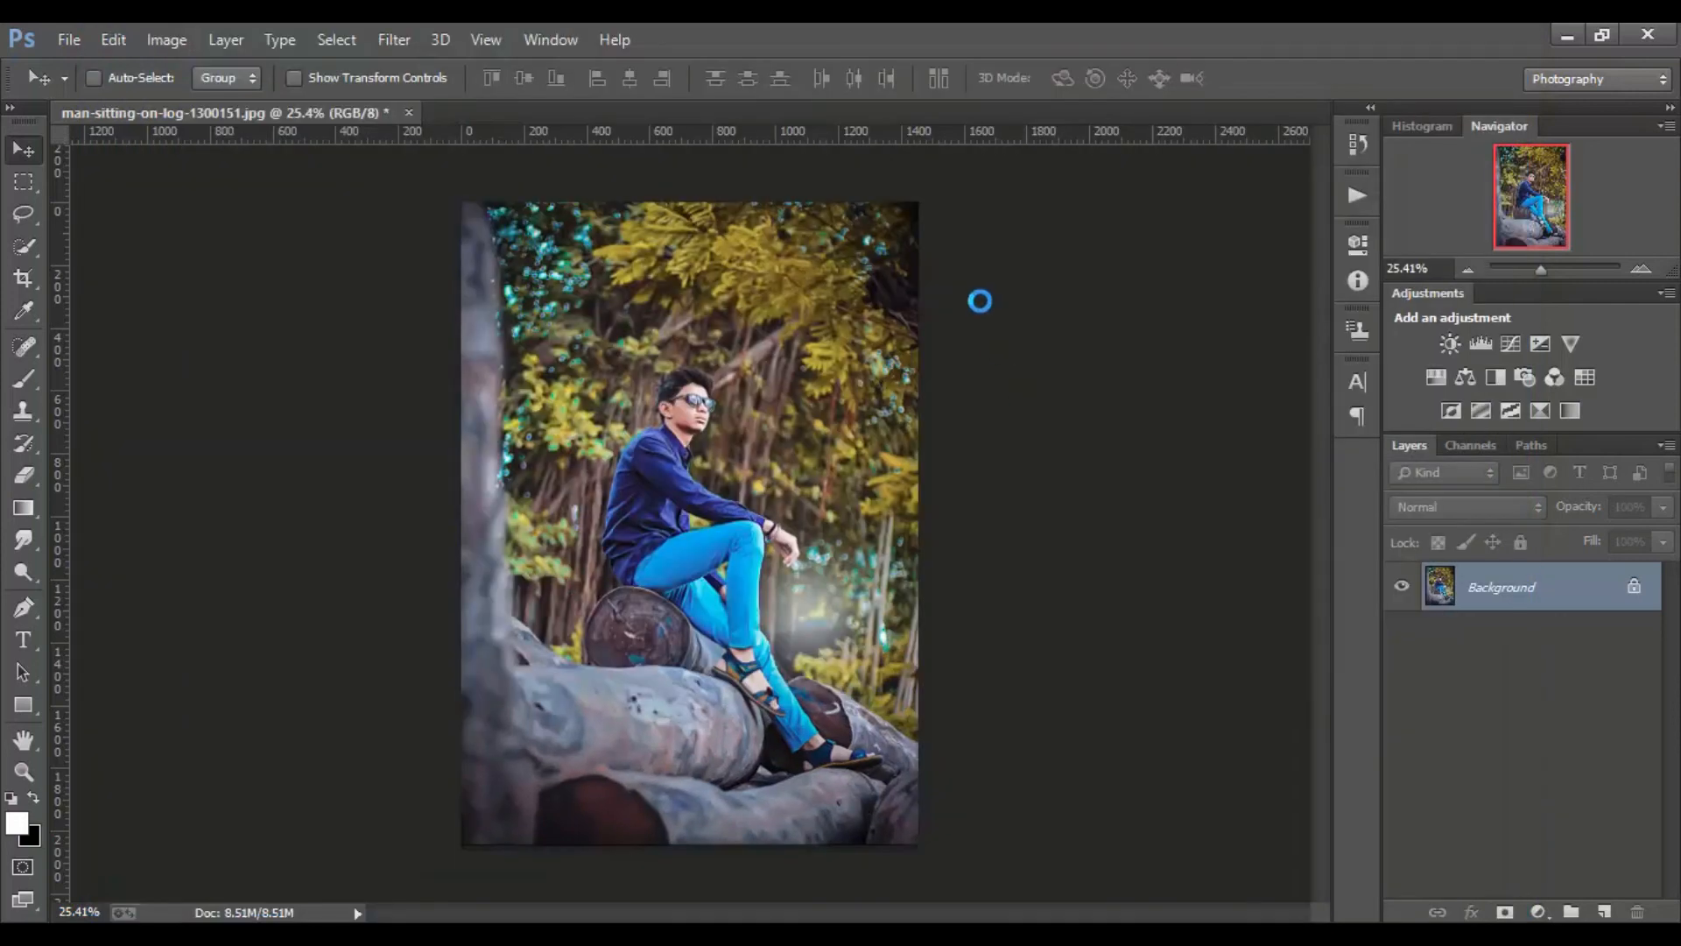
scroll(901, 274, "down", 7)
scroll(737, 263, "up", 6)
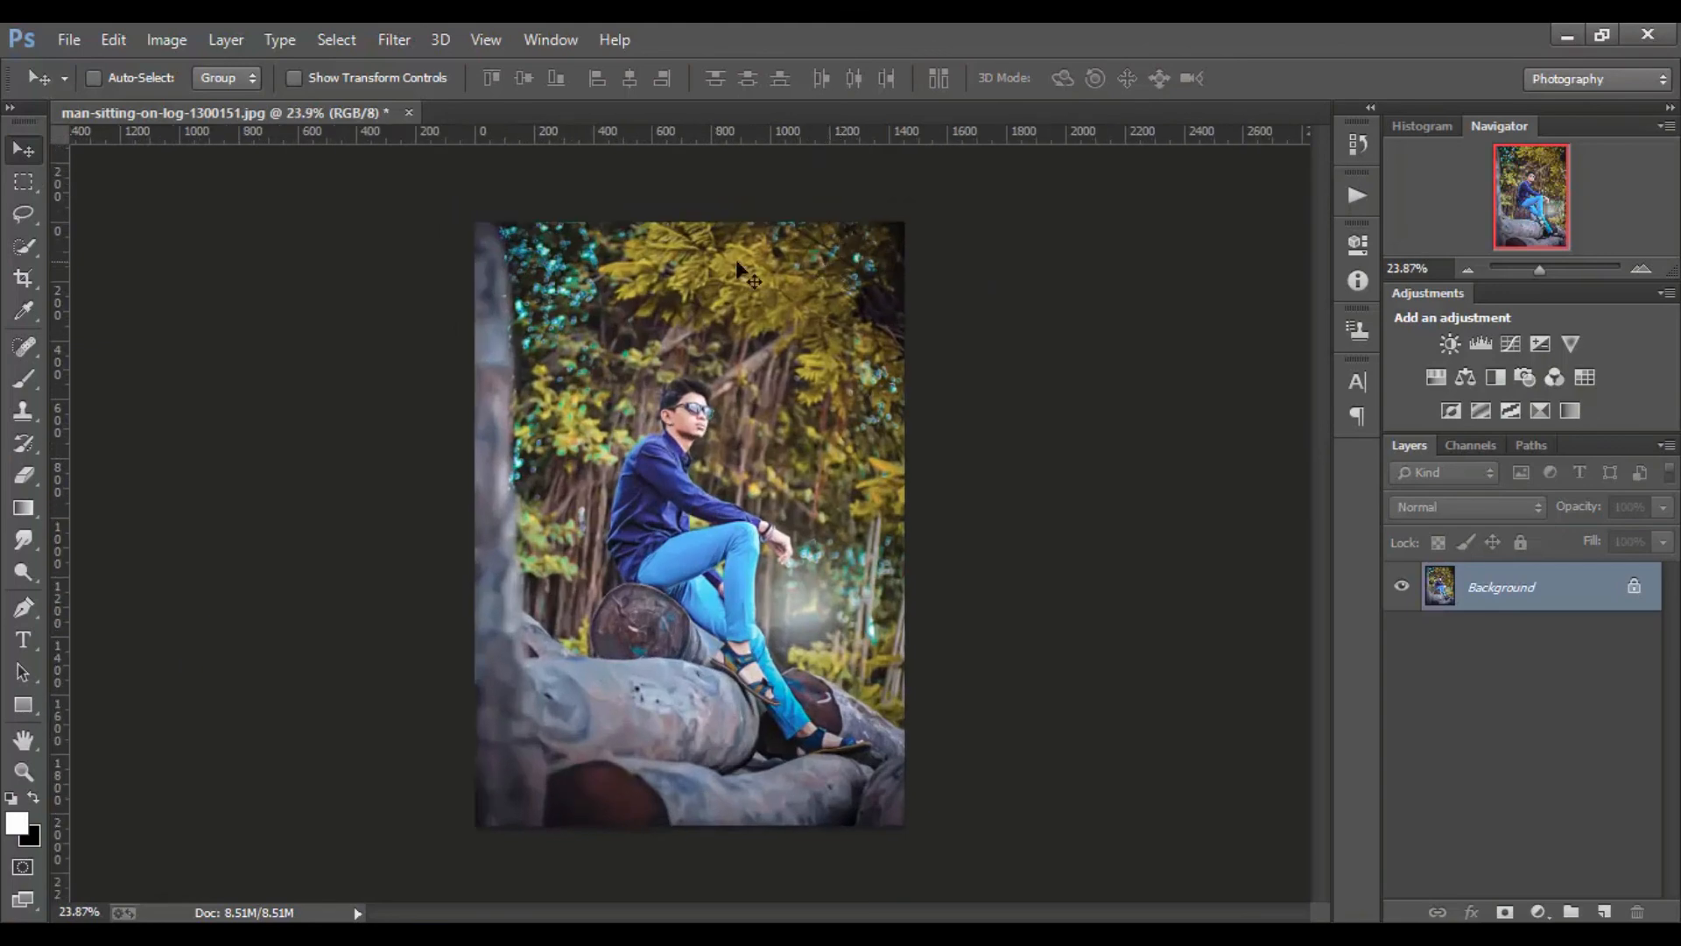
Step: Add a Camera Raw post-crop vignette with Amount -20, Midpoint 59 and an increased Feather, and apply it to the photo
left_click(394, 39)
left_click(490, 185)
left_click(1361, 293)
left_click_drag(1340, 613, 1366, 655)
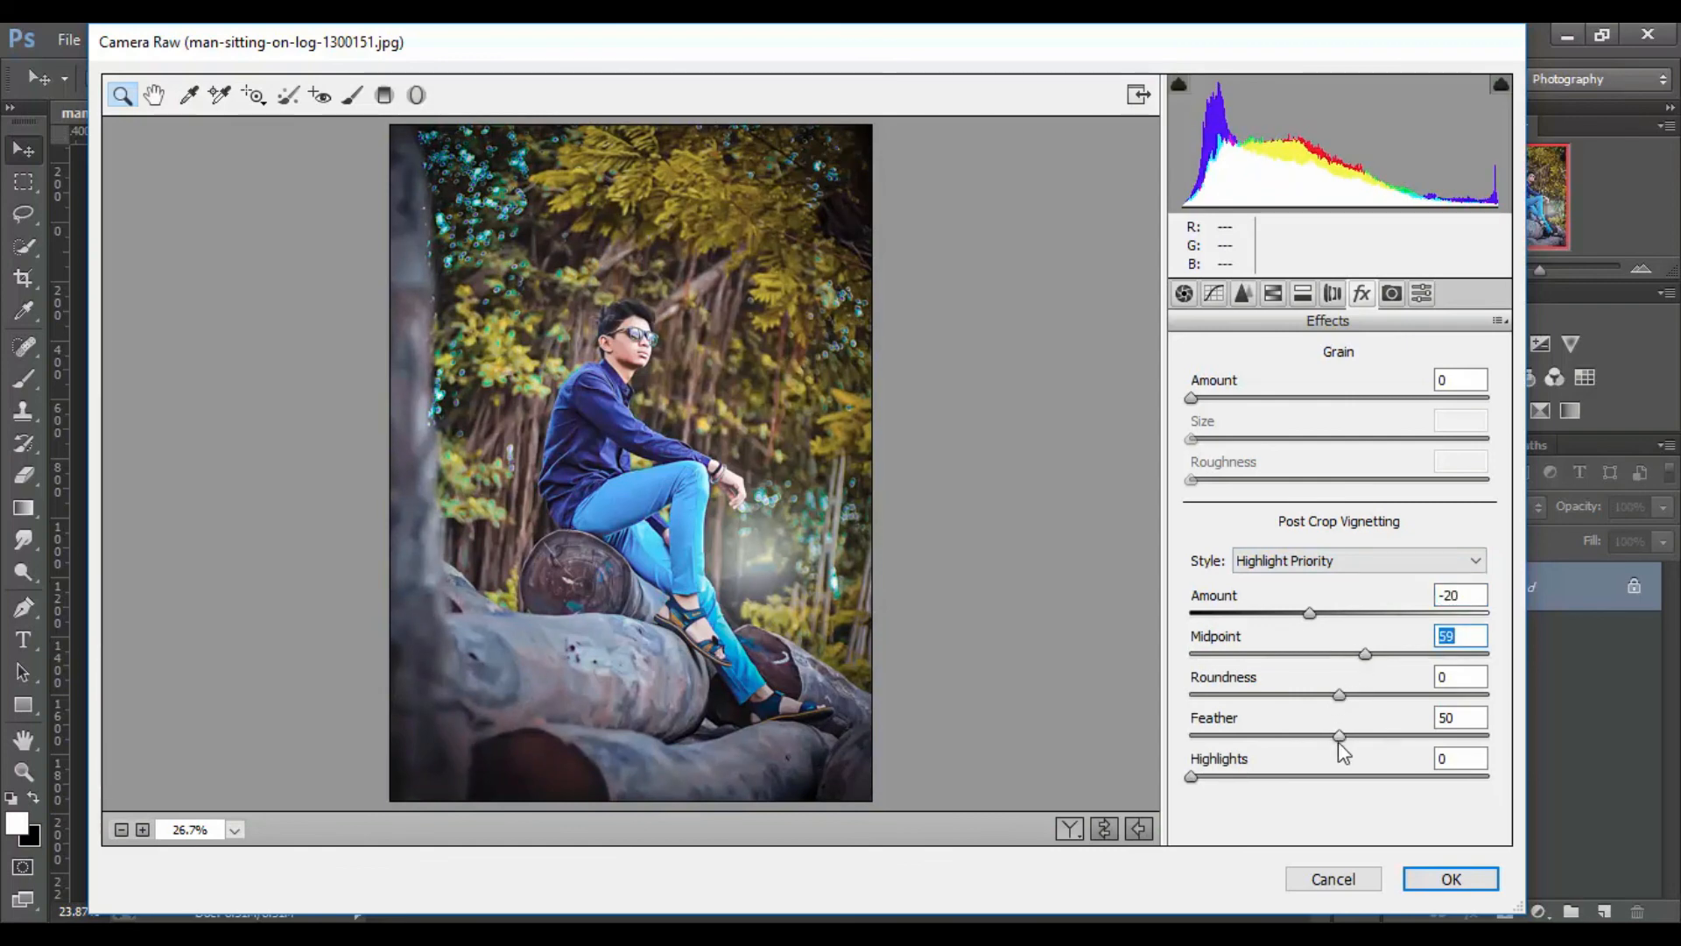
left_click_drag(1339, 737, 1386, 735)
left_click(1445, 877)
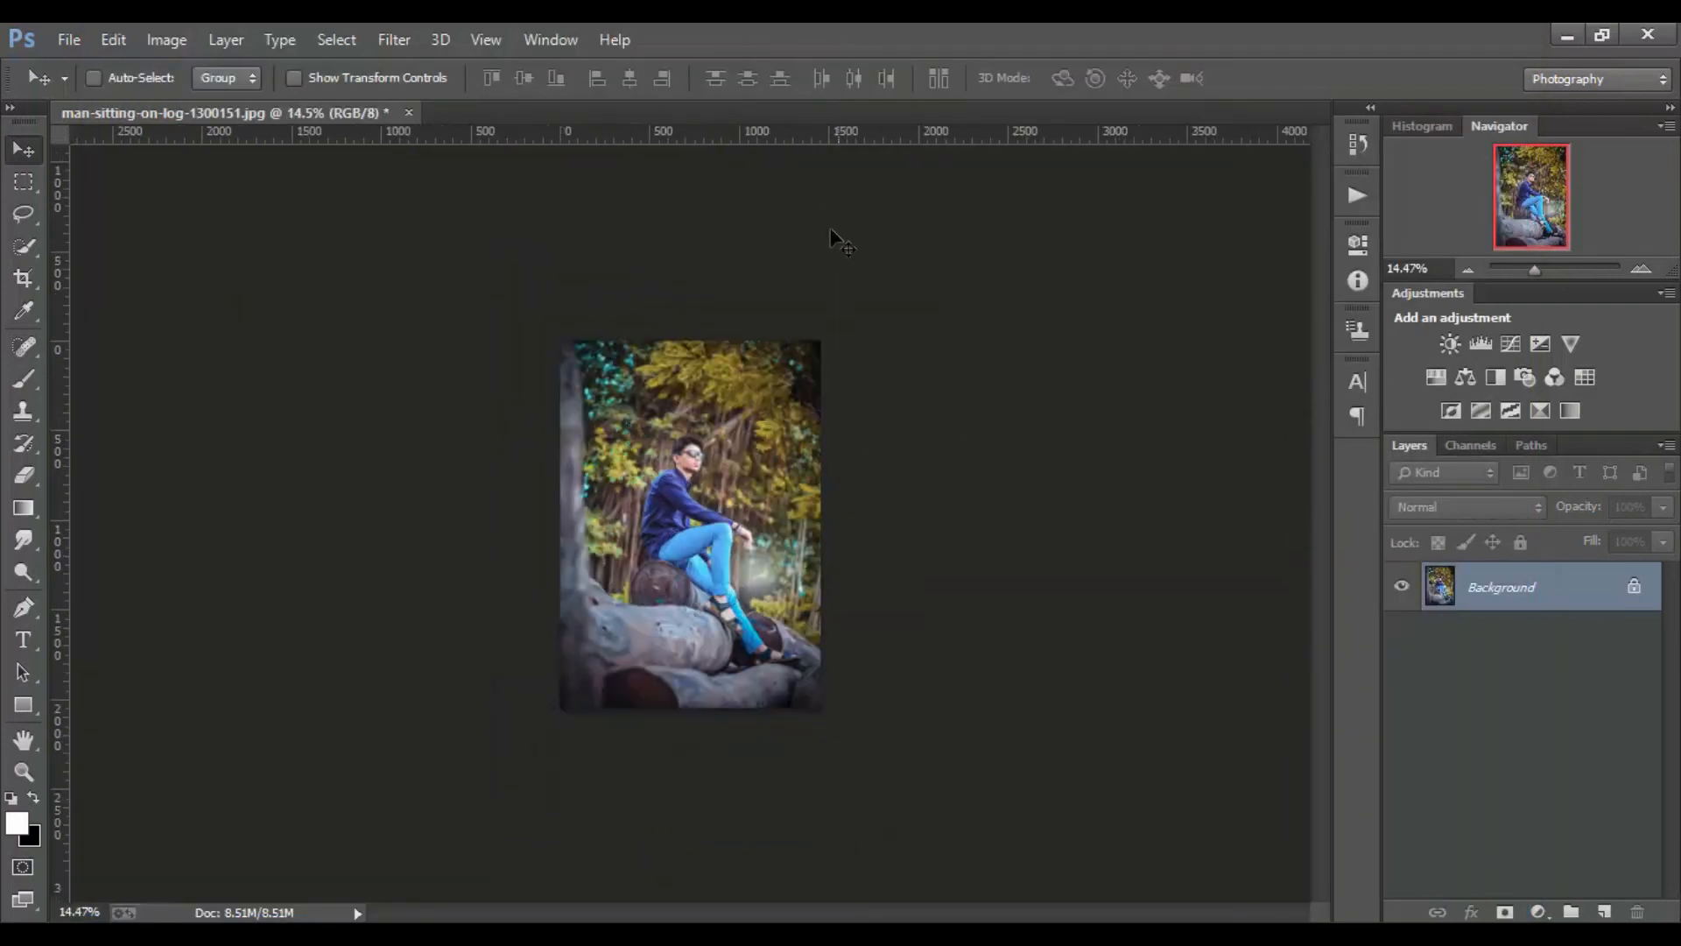
scroll(935, 240, "down", 5)
scroll(934, 240, "up", 5)
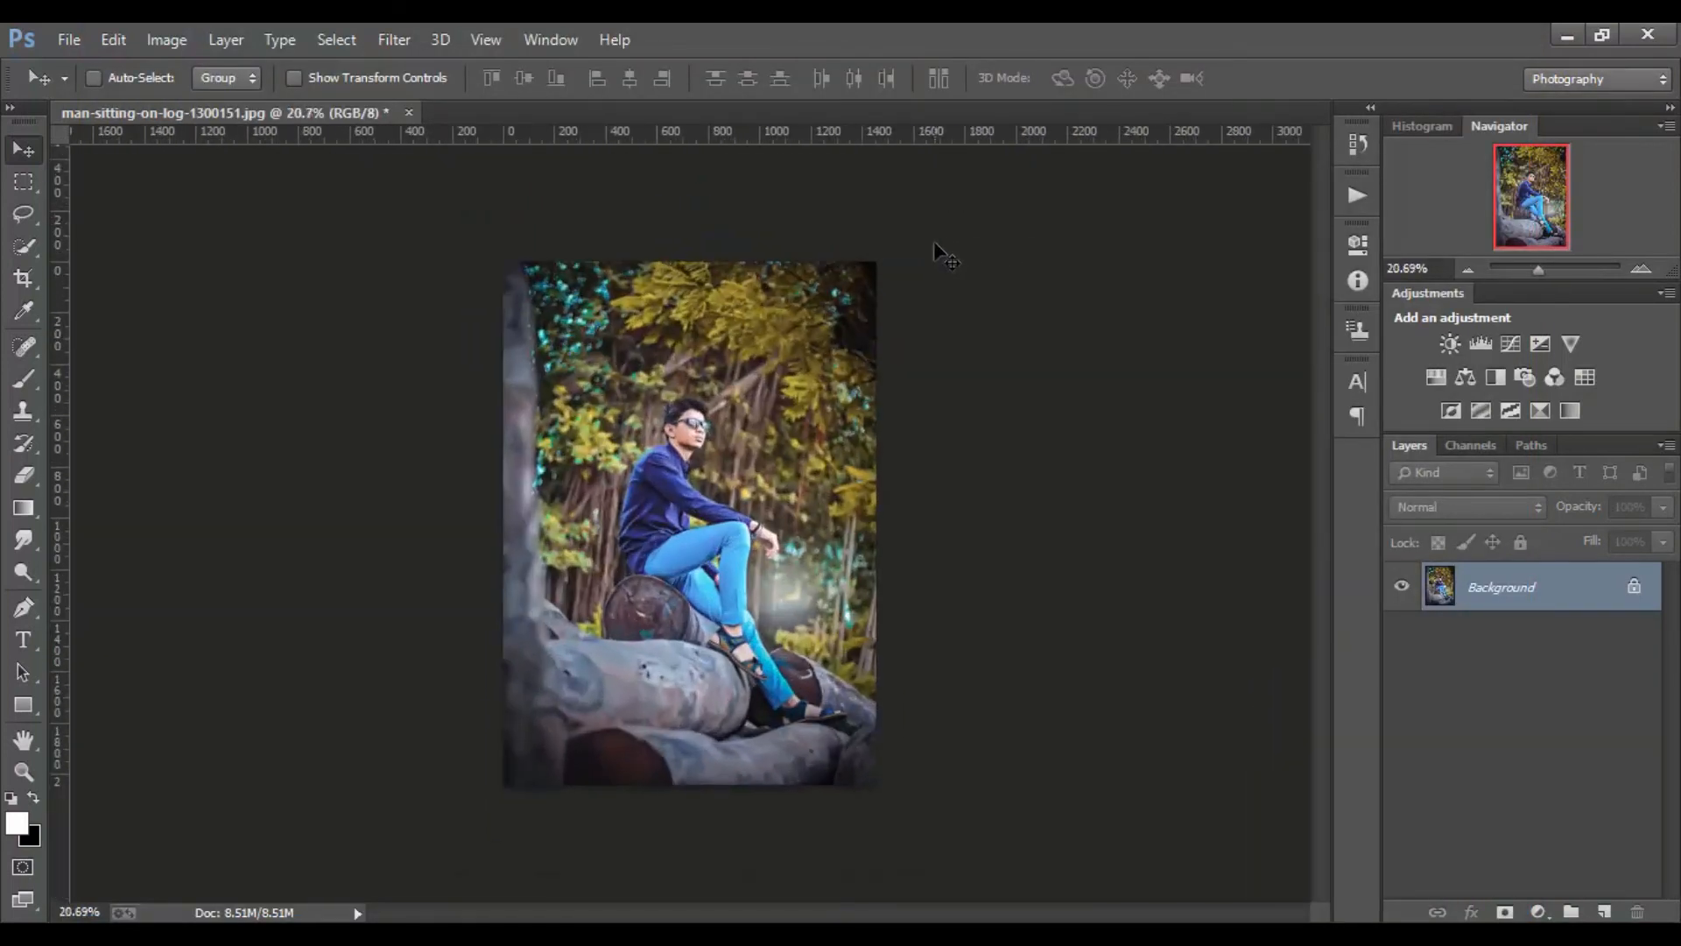